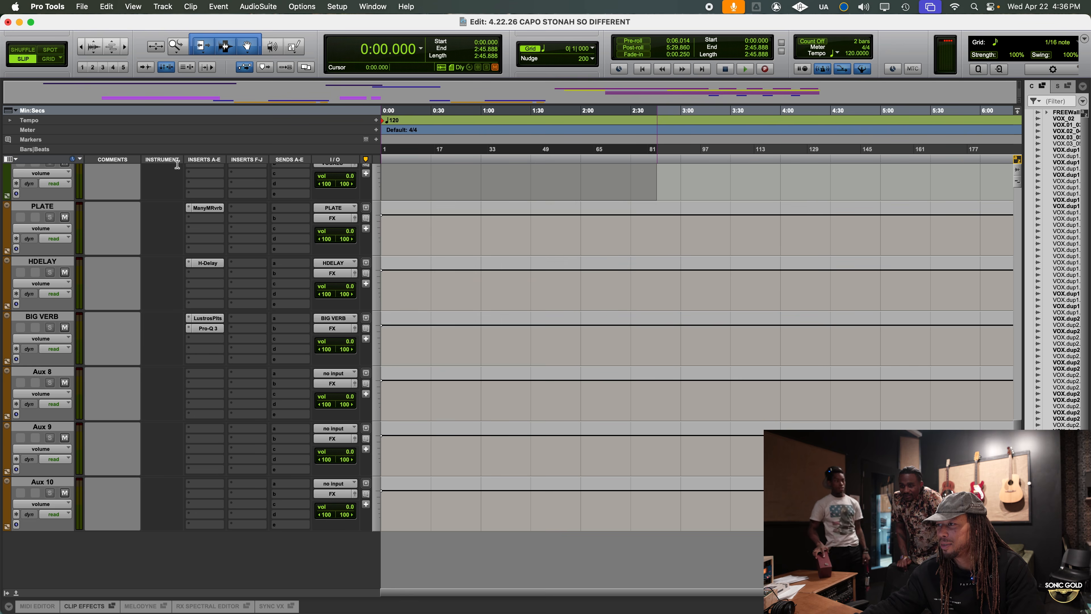
Look over the vocal tracks and play the song from near its start to review the arrangement
{"action": "left_click_drag", "start_coordinate": [161, 496], "coordinate": [168, 550]}
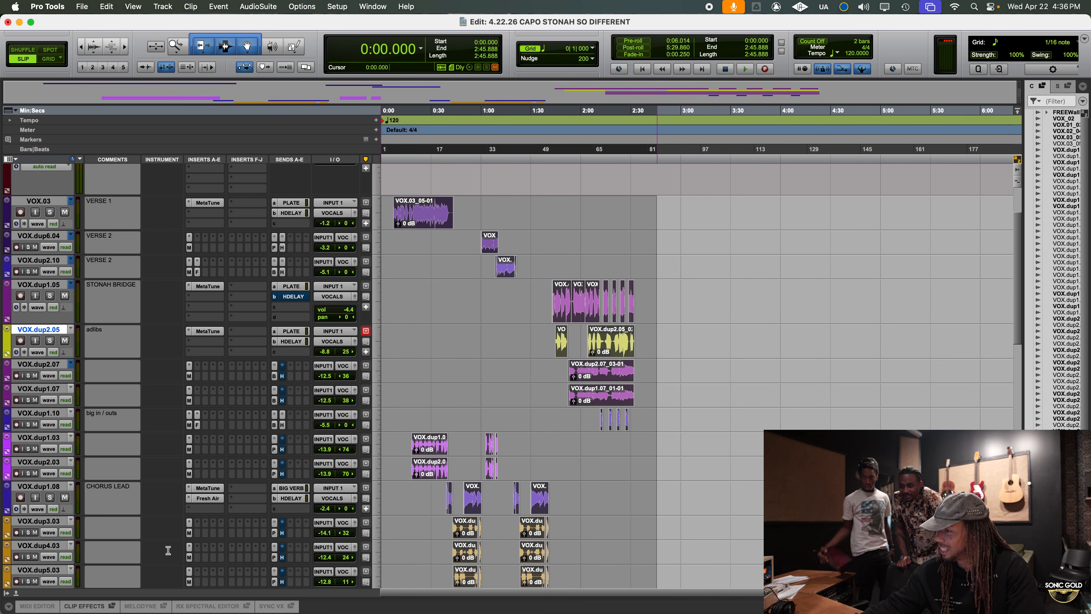
{"action": "scroll", "coordinate": [538, 428], "scroll_direction": "down", "scroll_amount": 1}
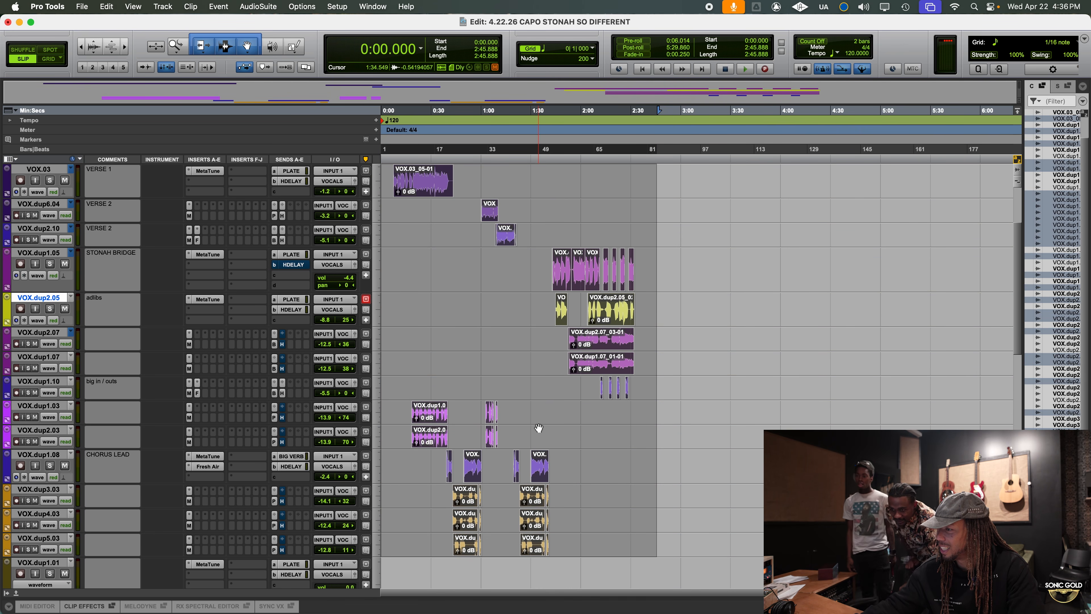
{"action": "left_click_drag", "start_coordinate": [646, 179], "coordinate": [335, 539]}
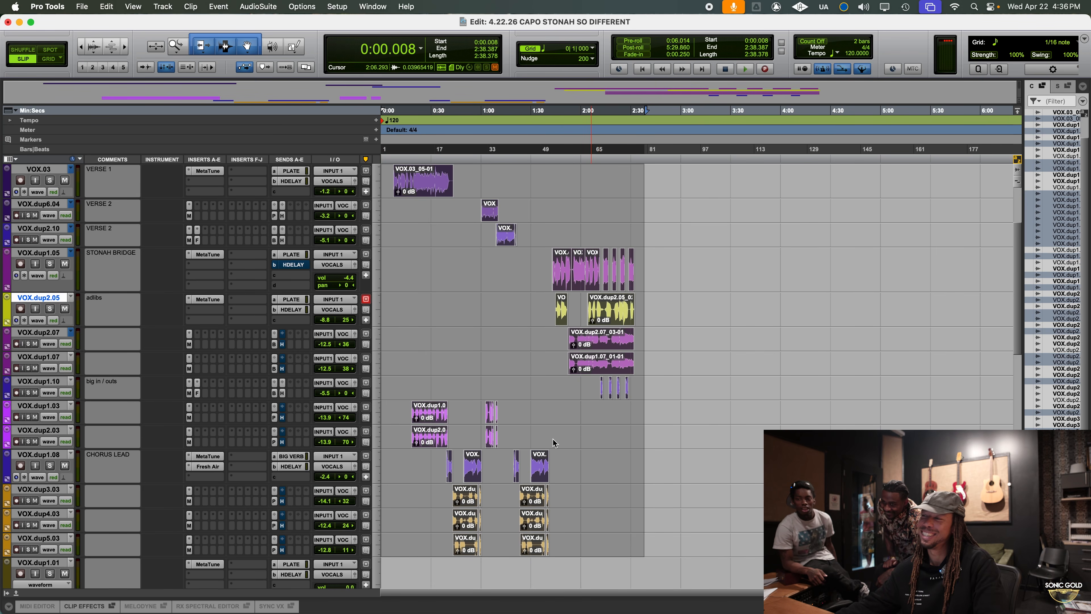
{"action": "left_click", "coordinate": [425, 156]}
{"action": "key", "text": "space"}
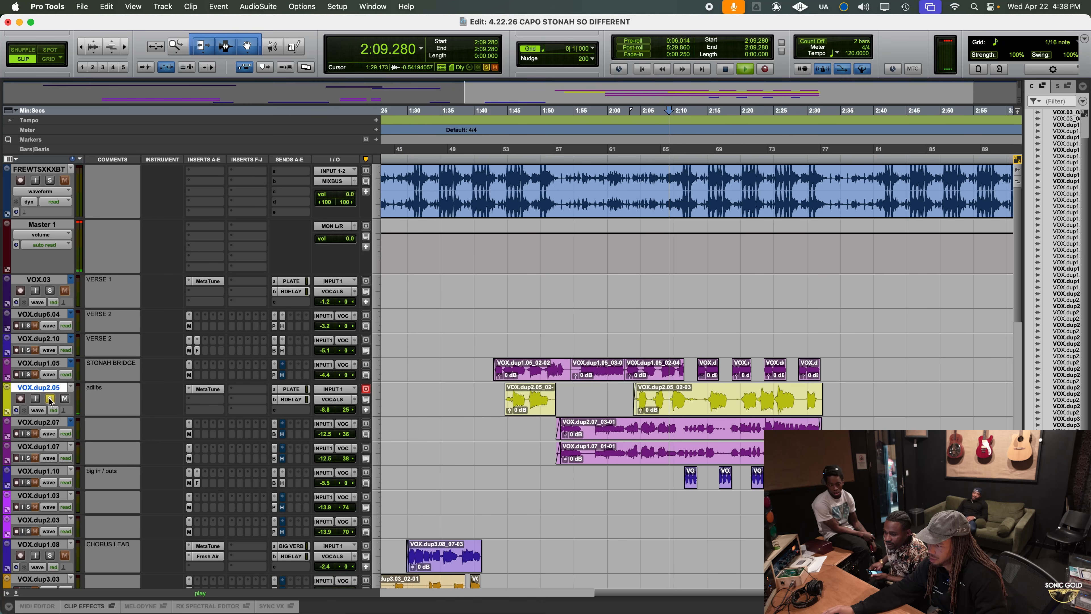
Insert FabFilter Pro-Q 3 (mono) after MetaTune on the adlibs track and stop playback
{"action": "left_click", "coordinate": [198, 404]}
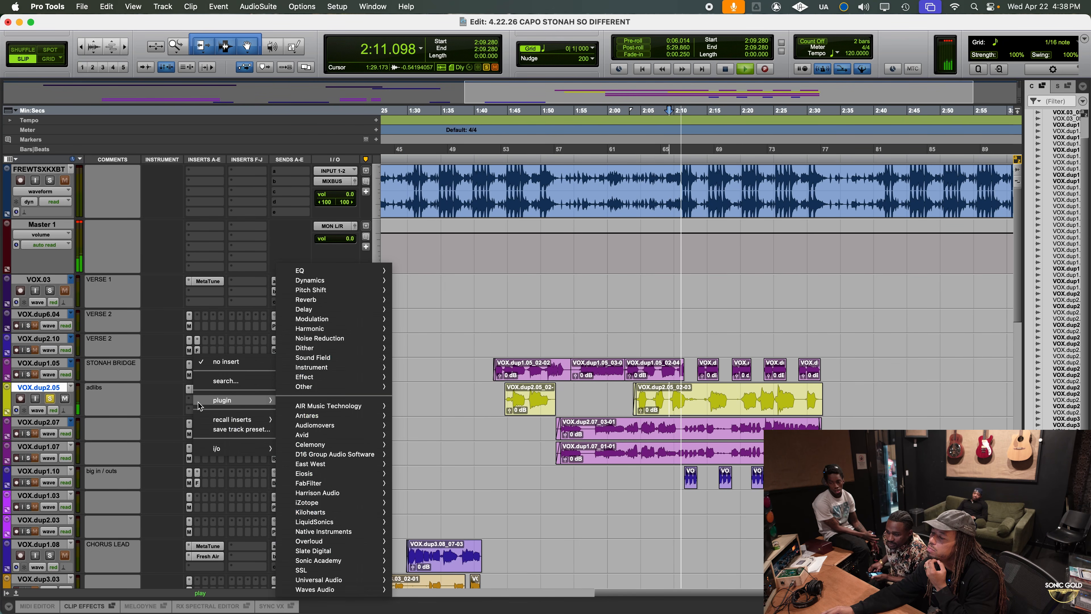
{"action": "mouse_move", "coordinate": [374, 271]}
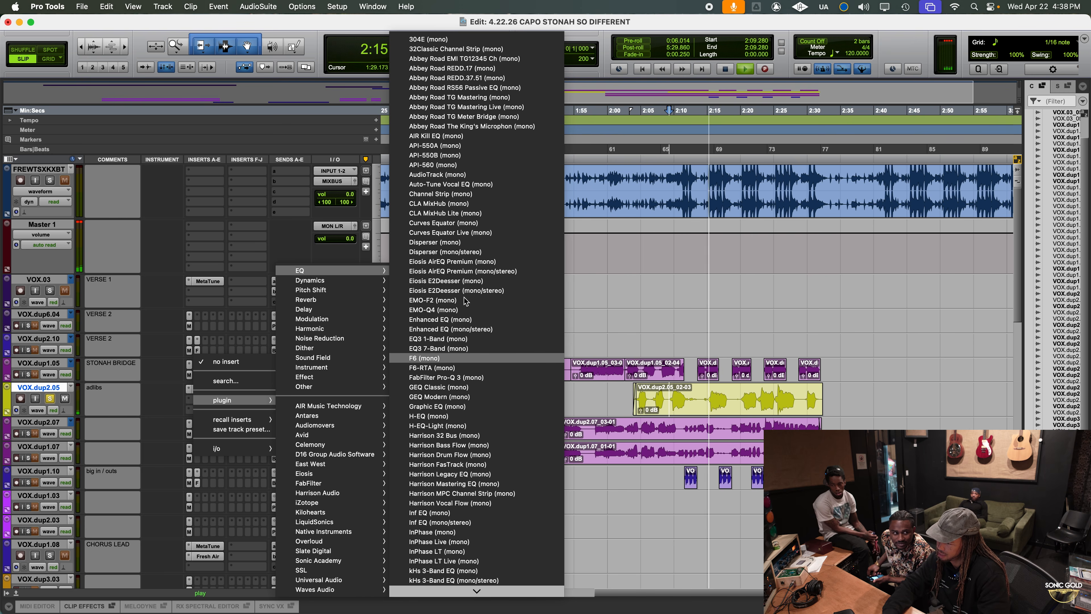
{"action": "left_click", "coordinate": [464, 377]}
{"action": "key", "text": "space"}
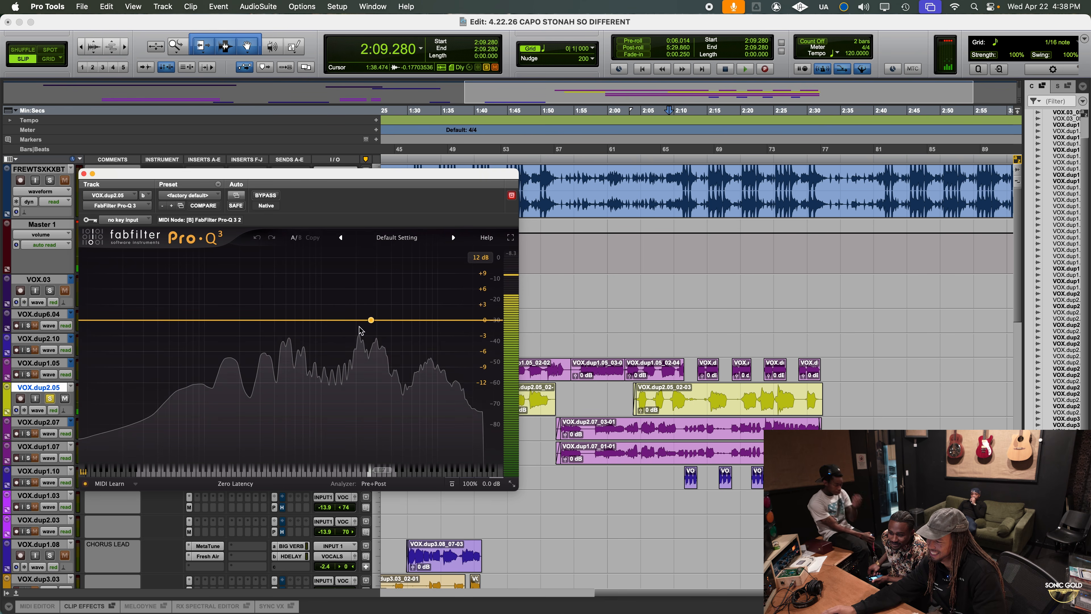
Select the adlib phrase from about 2:15 to 2:18.6 and audition it with the EQ window moved aside
{"action": "left_click", "coordinate": [709, 398]}
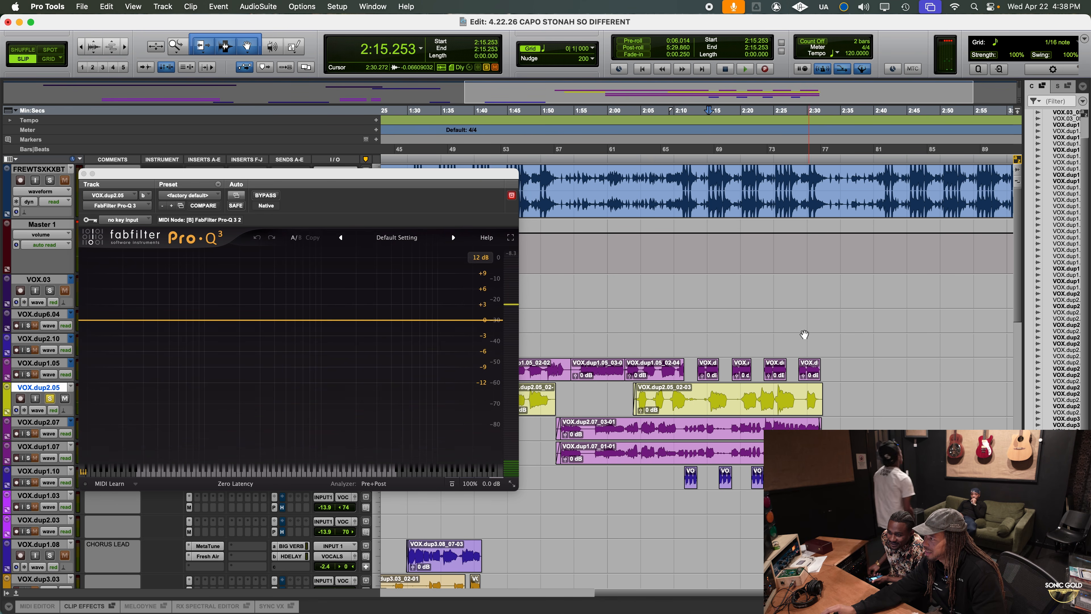
{"action": "key", "text": "t"}
{"action": "key", "text": "t"}
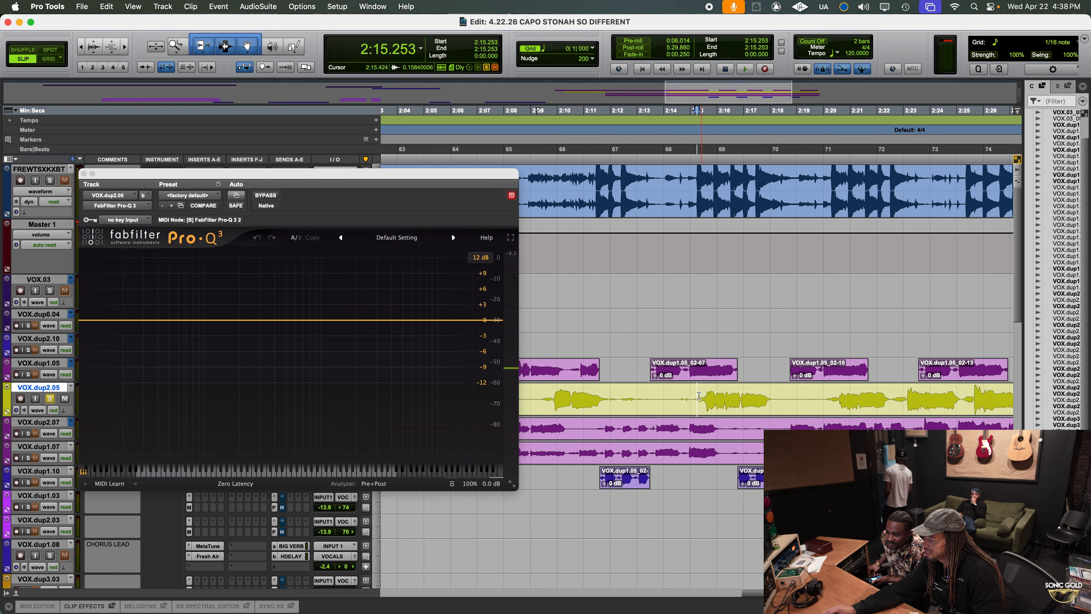
{"action": "left_click_drag", "start_coordinate": [699, 395], "coordinate": [742, 394]}
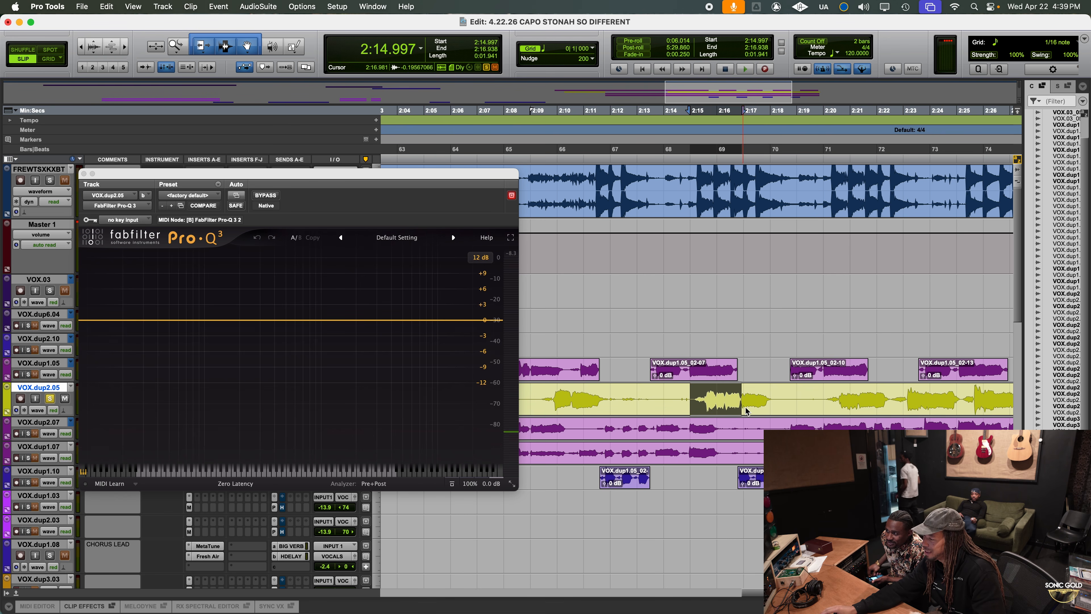
{"action": "left_click_drag", "start_coordinate": [690, 396], "coordinate": [787, 394]}
{"action": "key", "text": "space"}
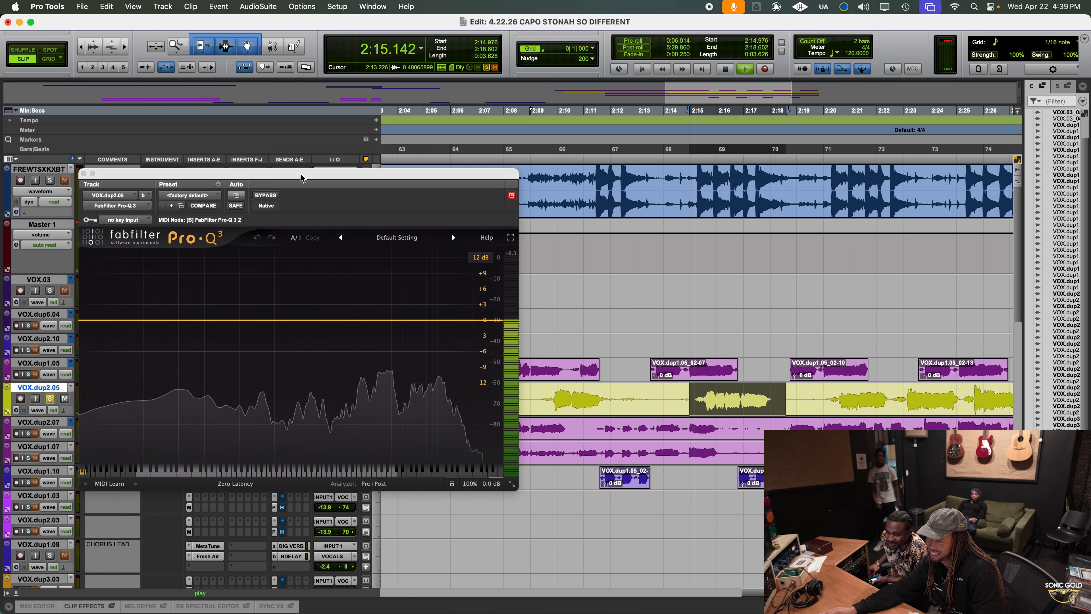
{"action": "left_click_drag", "start_coordinate": [302, 174], "coordinate": [410, 168]}
{"action": "key", "text": "space"}
Add a low-end EQ band, change its shape to Low Cut and raise its cutoff frequency while auditioning the phrase
{"action": "left_click", "coordinate": [285, 322]}
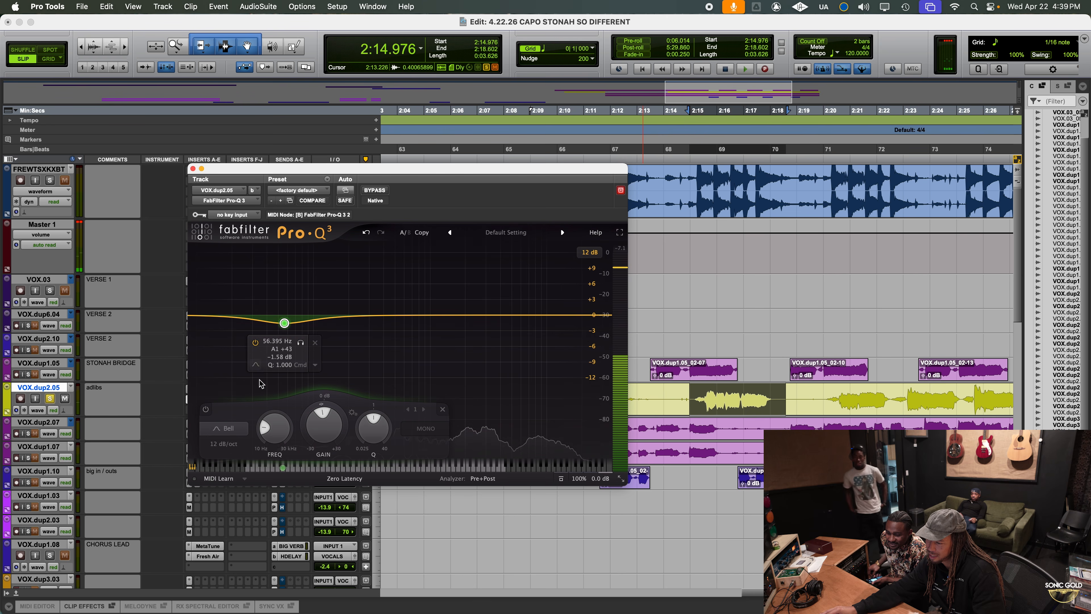
{"action": "left_click", "coordinate": [236, 425]}
{"action": "left_click", "coordinate": [235, 344]}
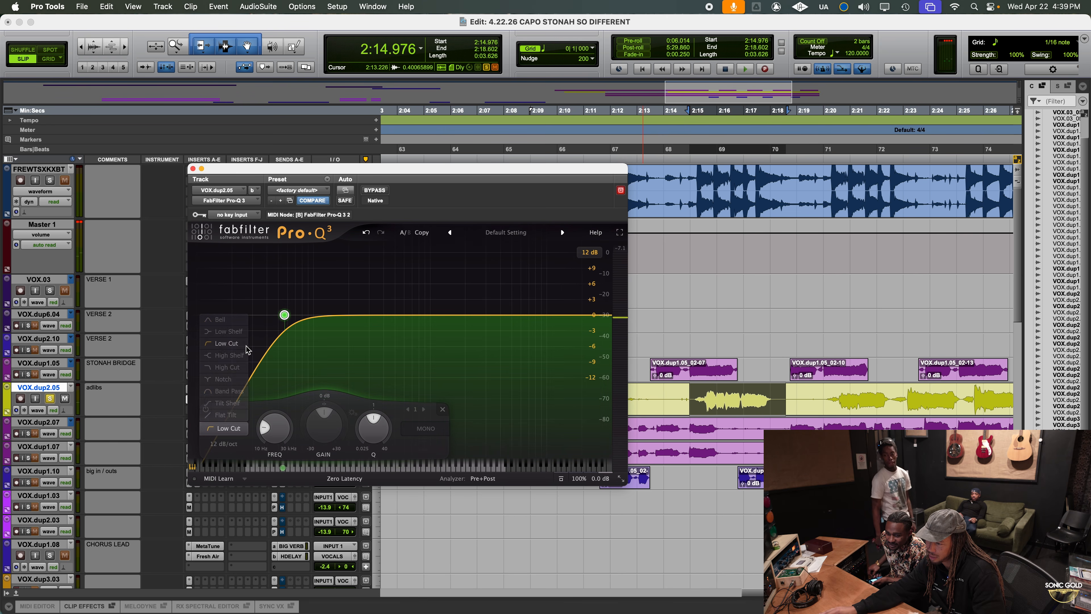
{"action": "key", "text": "space"}
{"action": "left_click_drag", "start_coordinate": [283, 314], "coordinate": [314, 314]}
{"action": "key", "text": "space"}
Add a bell band at about 2633 Hz with +2.67 dB gain and a Q of 1.367, and audition it
{"action": "left_click_drag", "start_coordinate": [481, 315], "coordinate": [479, 301]}
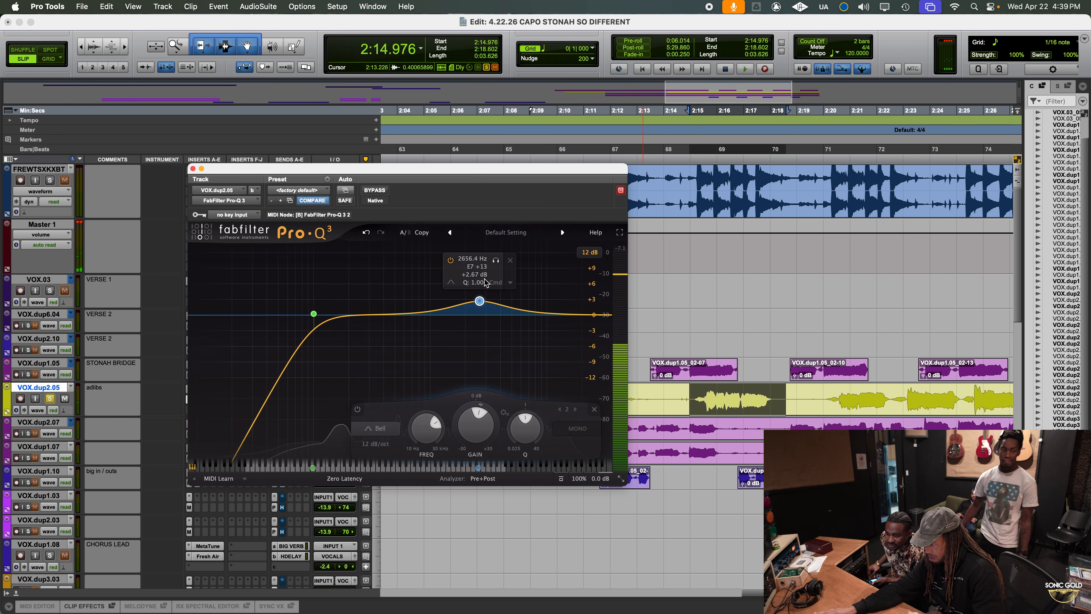
{"action": "key", "text": "space"}
{"action": "key", "text": "space"}
{"action": "key", "text": "space"}
{"action": "left_click_drag", "start_coordinate": [498, 262], "coordinate": [497, 257]}
Set the bell band's slope to 24 dB/oct and turn it into a -3.14 dB cut at about 2594 Hz
{"action": "key", "text": "space"}
{"action": "key", "text": "space"}
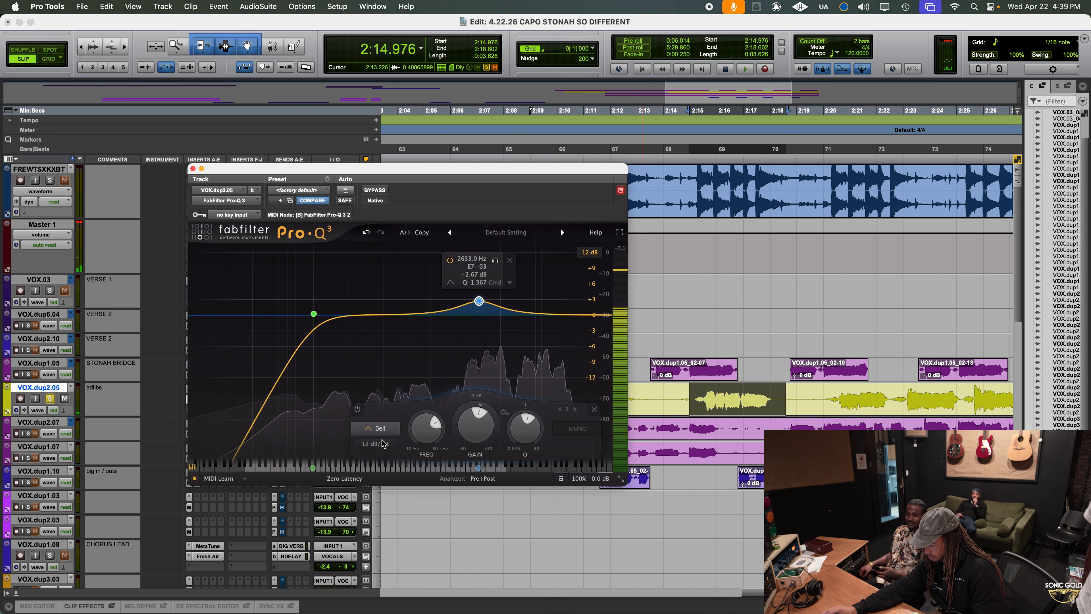
{"action": "key", "text": "space"}
{"action": "left_click", "coordinate": [381, 444]}
{"action": "left_click", "coordinate": [388, 474]}
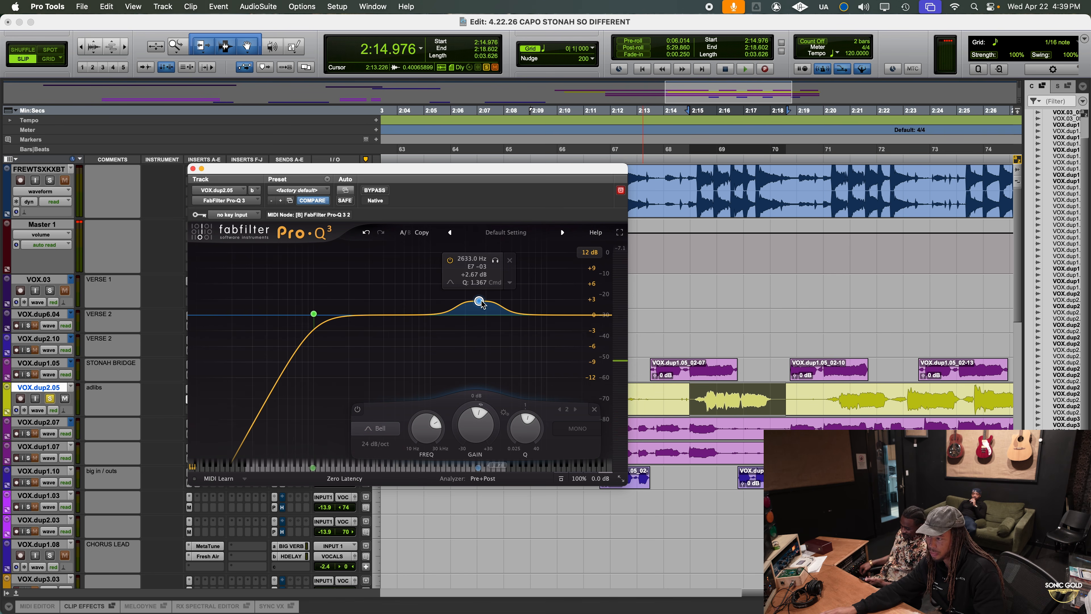
{"action": "left_click_drag", "start_coordinate": [482, 304], "coordinate": [478, 331]}
{"action": "key", "text": "space"}
{"action": "key", "text": "space"}
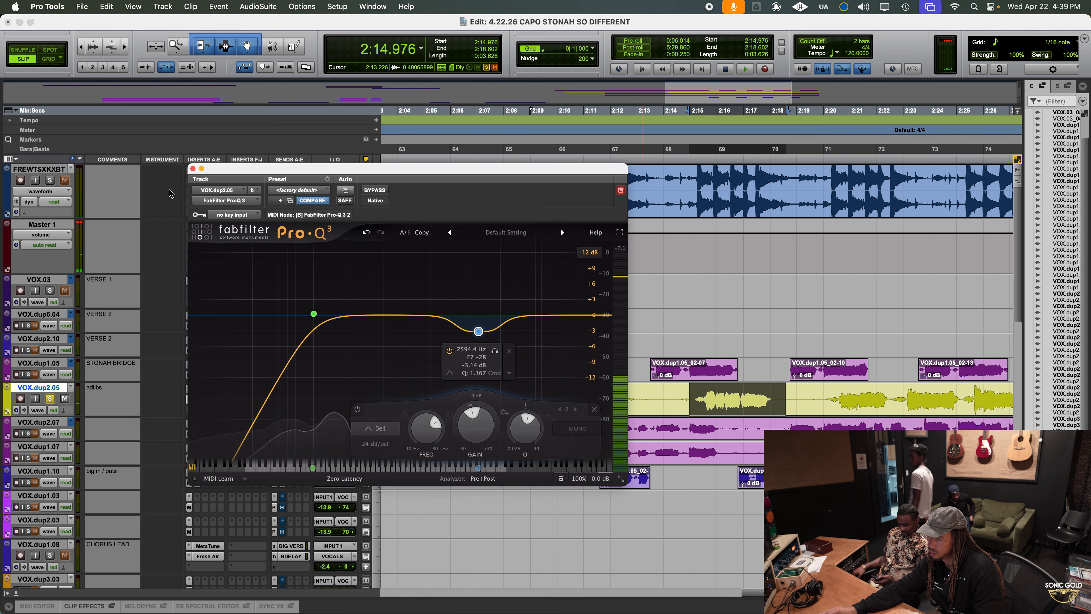
Close the EQ, unsolo the adlibs track and play it within the full mix from about 2:20
{"action": "left_click", "coordinate": [193, 169]}
{"action": "left_click", "coordinate": [50, 398]}
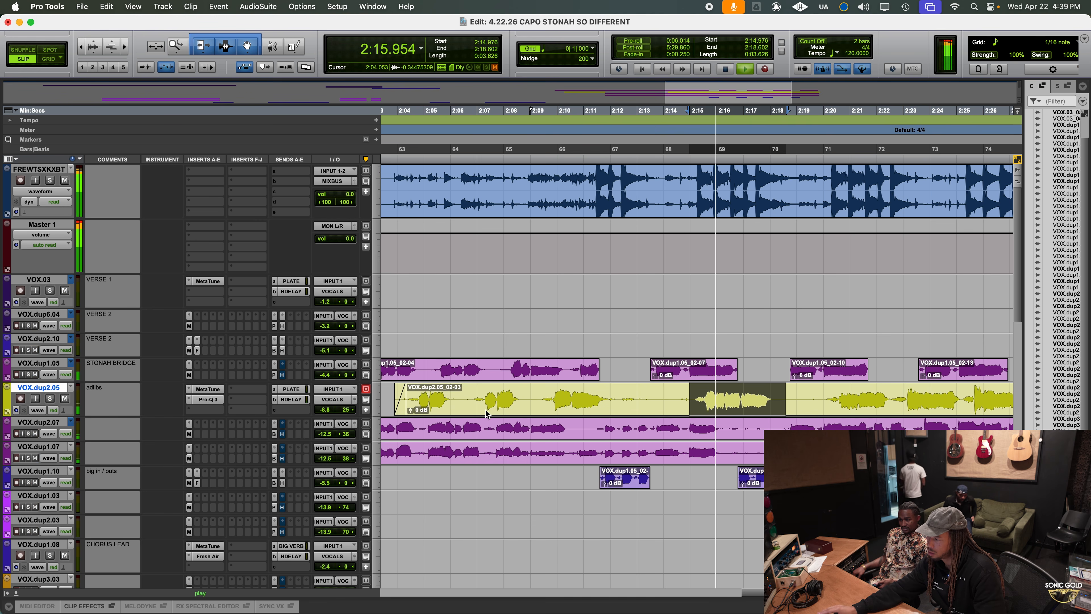
{"action": "key", "text": "space"}
{"action": "left_click_drag", "start_coordinate": [817, 392], "coordinate": [818, 391]}
{"action": "key", "text": "space"}
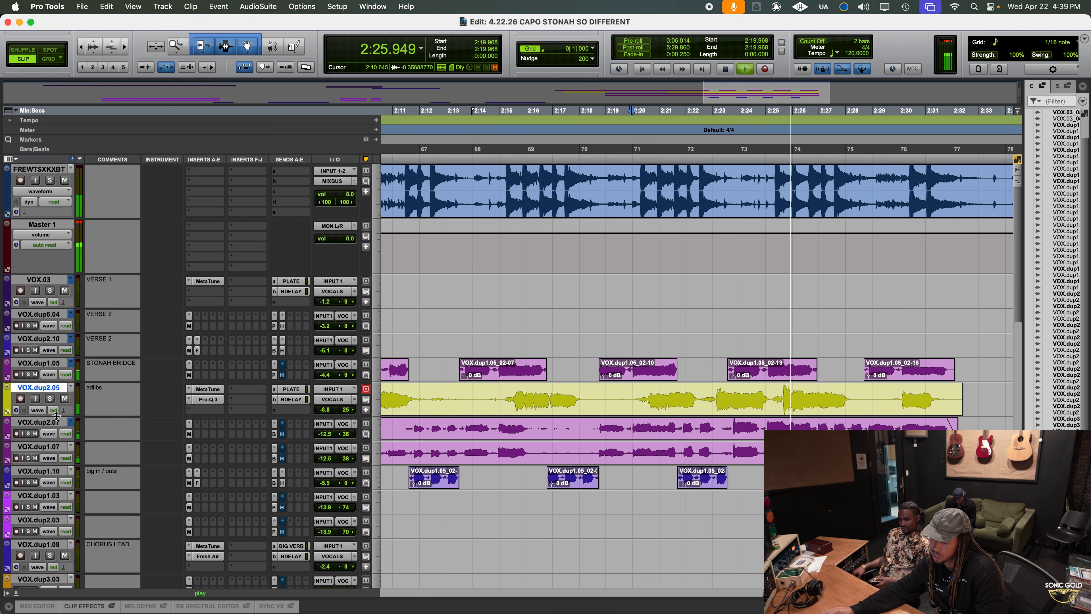
Increase the adlibs track's height, solo the track and stop playback
{"action": "left_click_drag", "start_coordinate": [56, 417], "coordinate": [59, 454]}
{"action": "left_click", "coordinate": [50, 399]}
{"action": "key", "text": "space"}
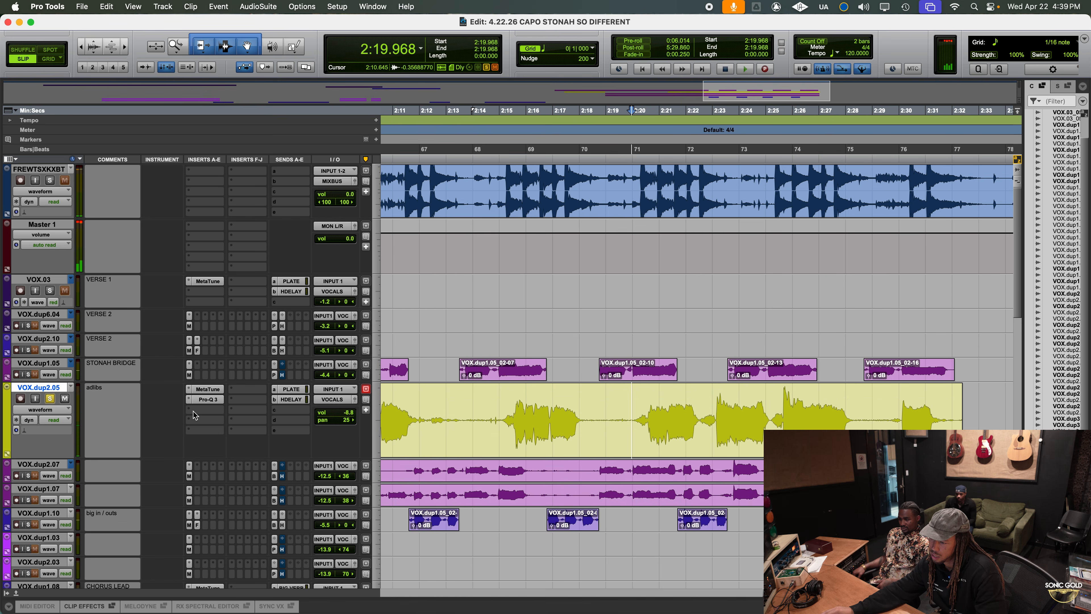
Insert the D-Verb reverb in the last slot of the adlibs track's first insert group
{"action": "left_click", "coordinate": [198, 432]}
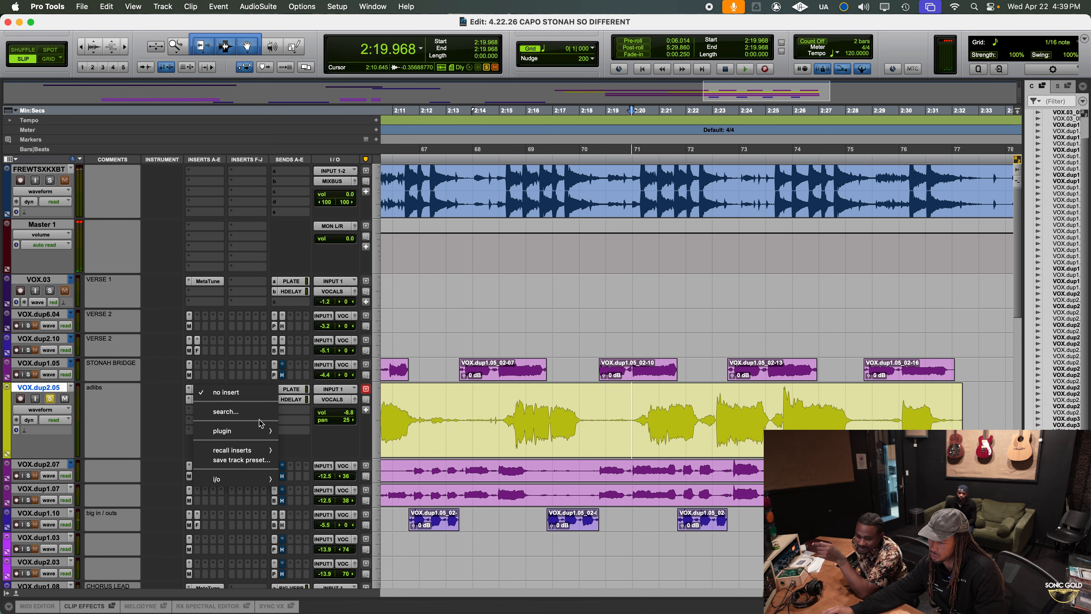
{"action": "mouse_move", "coordinate": [263, 429]}
{"action": "mouse_move", "coordinate": [360, 292]}
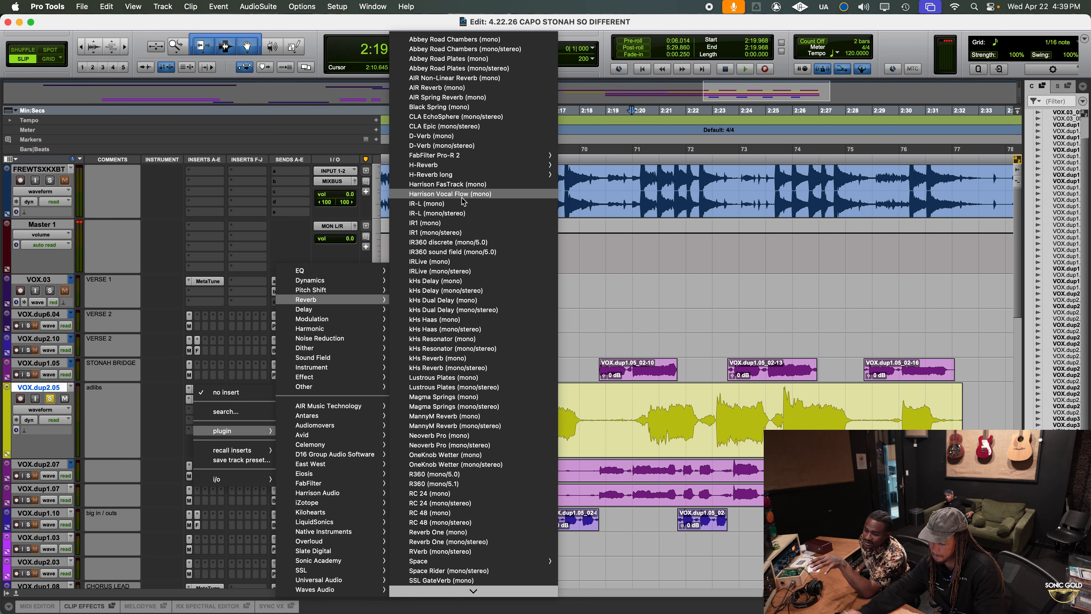
{"action": "key", "text": "m"}
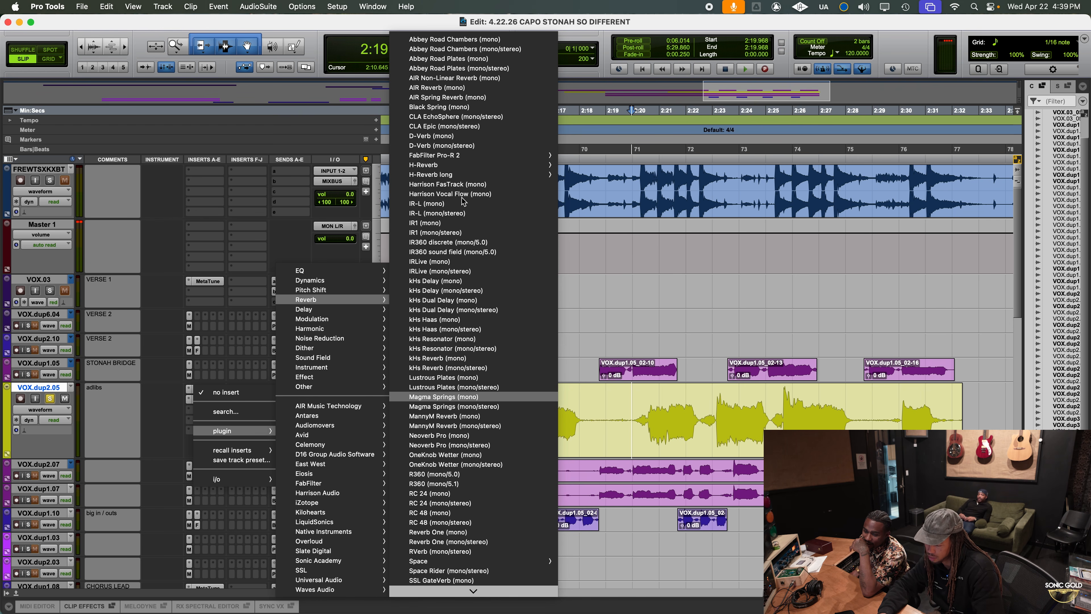
{"action": "key", "text": "d"}
{"action": "key", "text": "Return"}
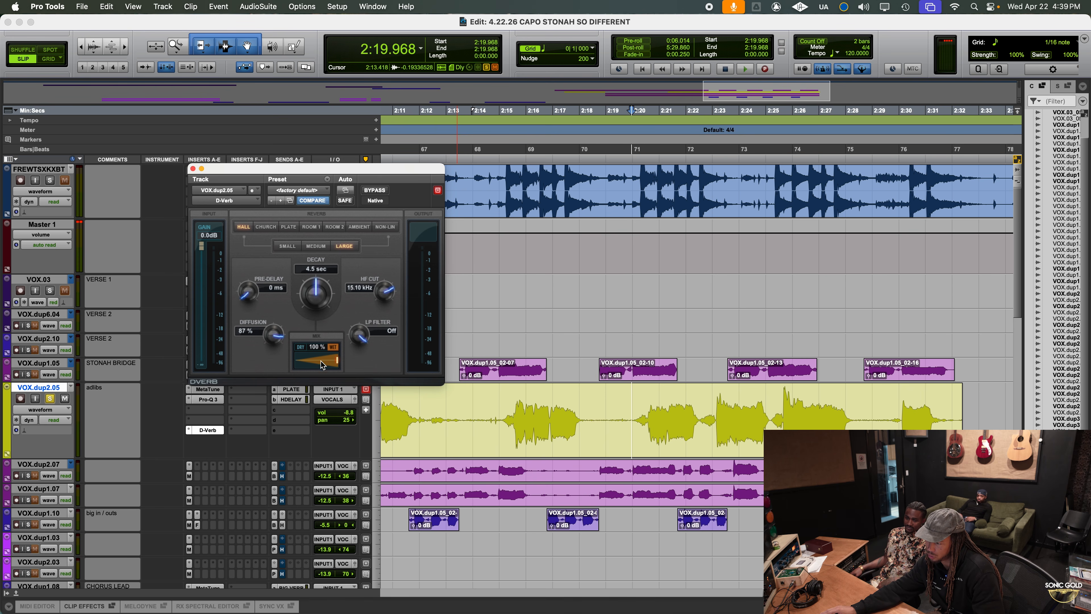
Audition the adlibs from about 2:15 and set D-Verb's pre-delay to 6 ms and its mix to 48%
{"action": "mouse_move", "coordinate": [492, 406]}
{"action": "left_mouse_down"}
{"action": "mouse_move", "coordinate": [577, 408]}
{"action": "mouse_move", "coordinate": [503, 406]}
{"action": "left_mouse_up"}
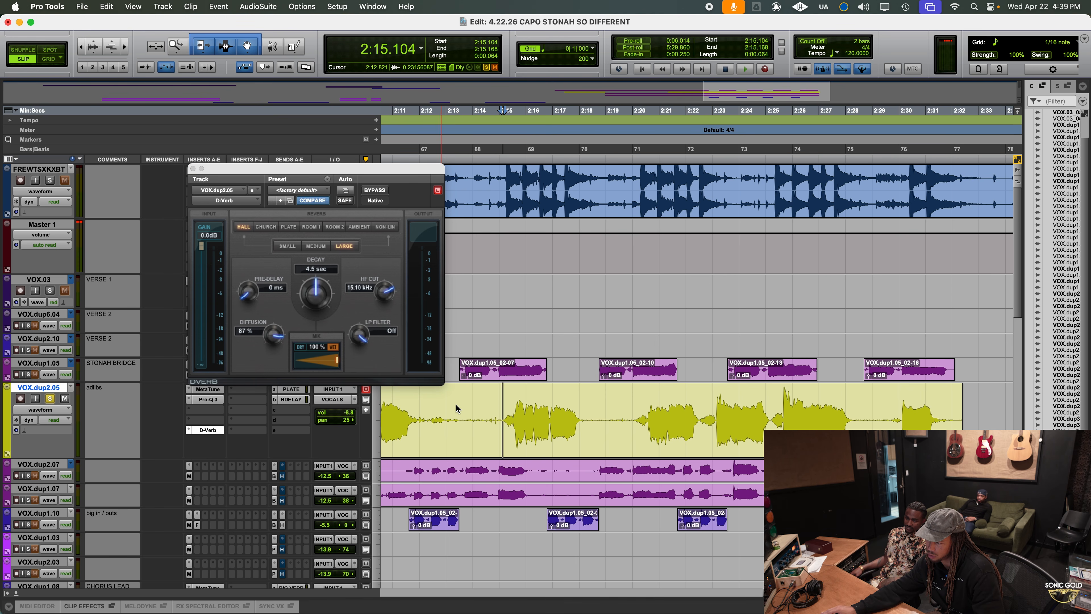
{"action": "left_click_drag", "start_coordinate": [254, 302], "coordinate": [254, 292]}
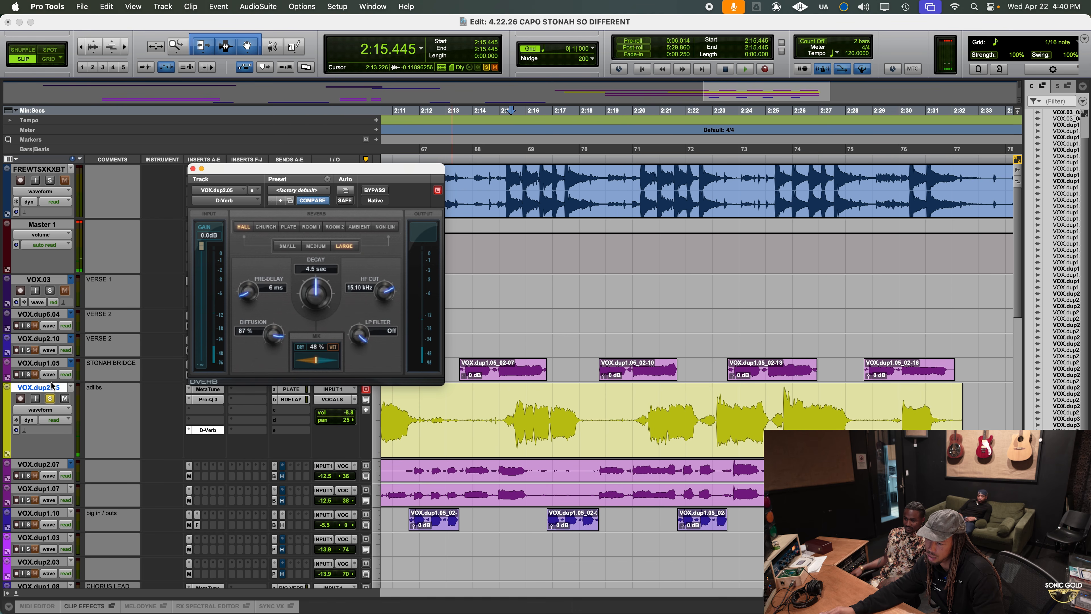
Unsolo the adlibs track, play it in the full mix and set its volume to -6.4 dB
{"action": "left_click", "coordinate": [52, 400]}
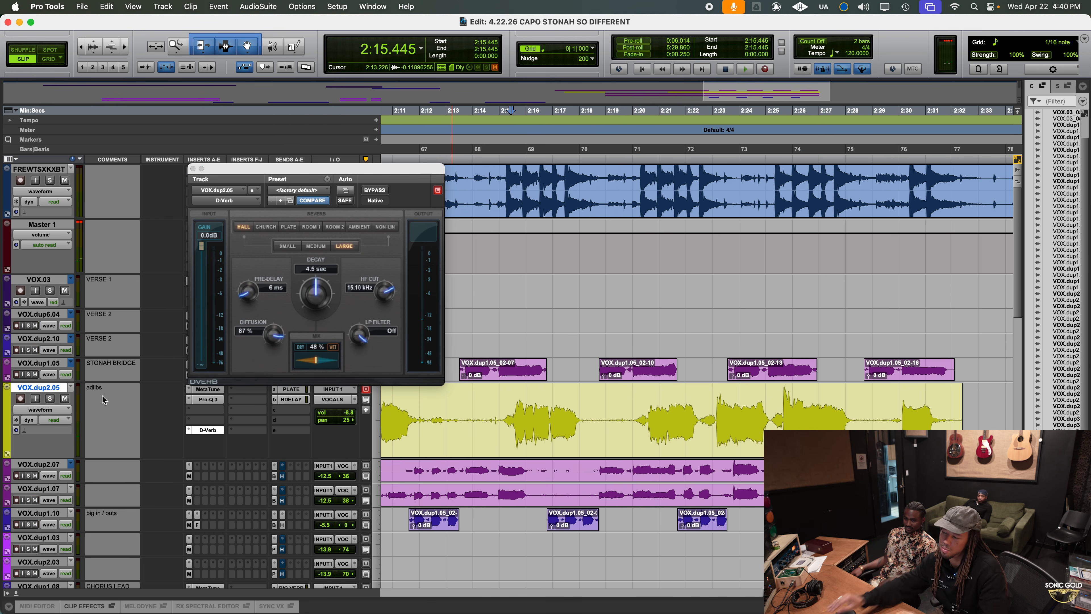
{"action": "key", "text": "space"}
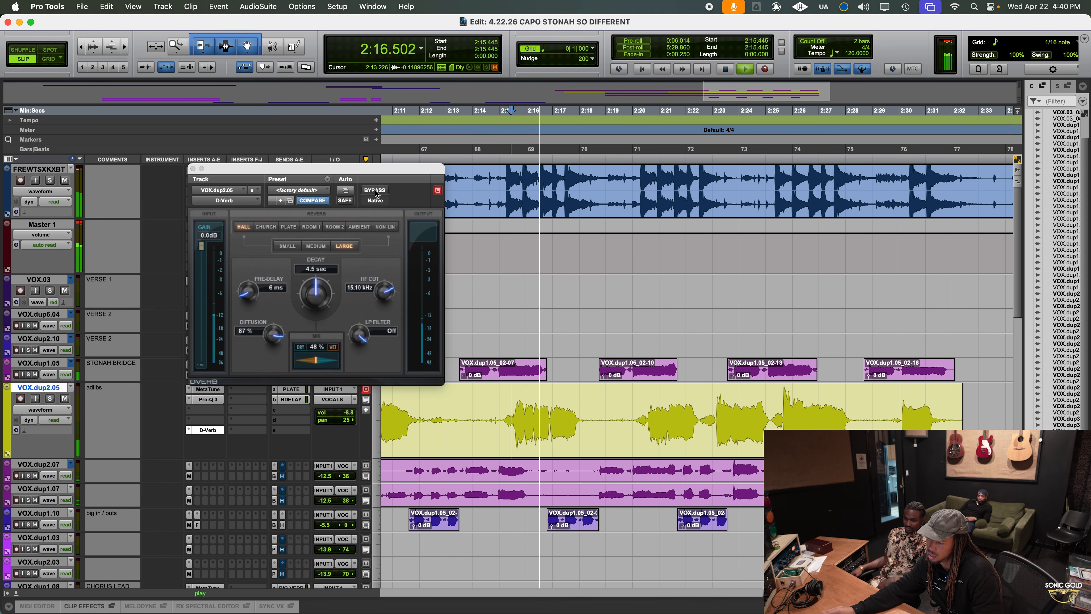
{"action": "left_click", "coordinate": [345, 415]}
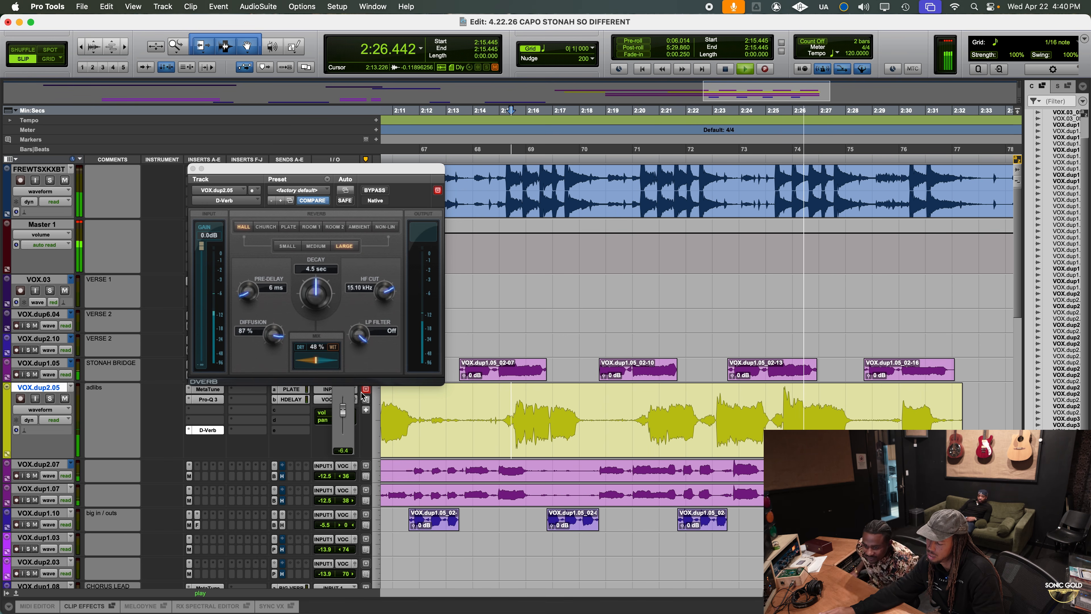
{"action": "key", "text": "space"}
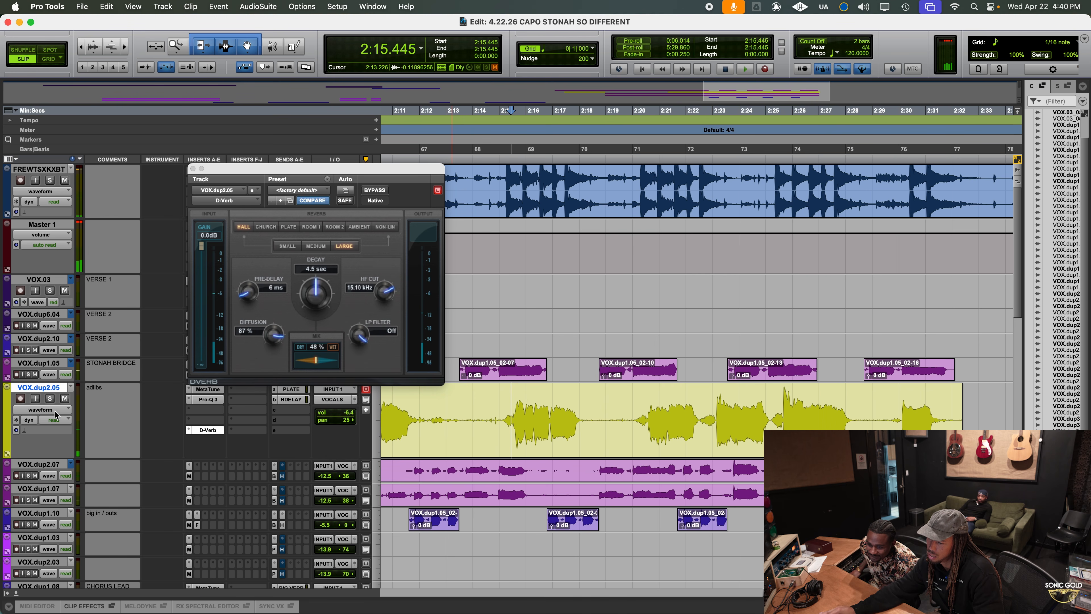
Play from about 2:04 and set D-Verb's mix to 40% and the adlibs track's volume to -4.8 dB
{"action": "scroll", "coordinate": [546, 357], "scroll_direction": "left", "scroll_amount": 7}
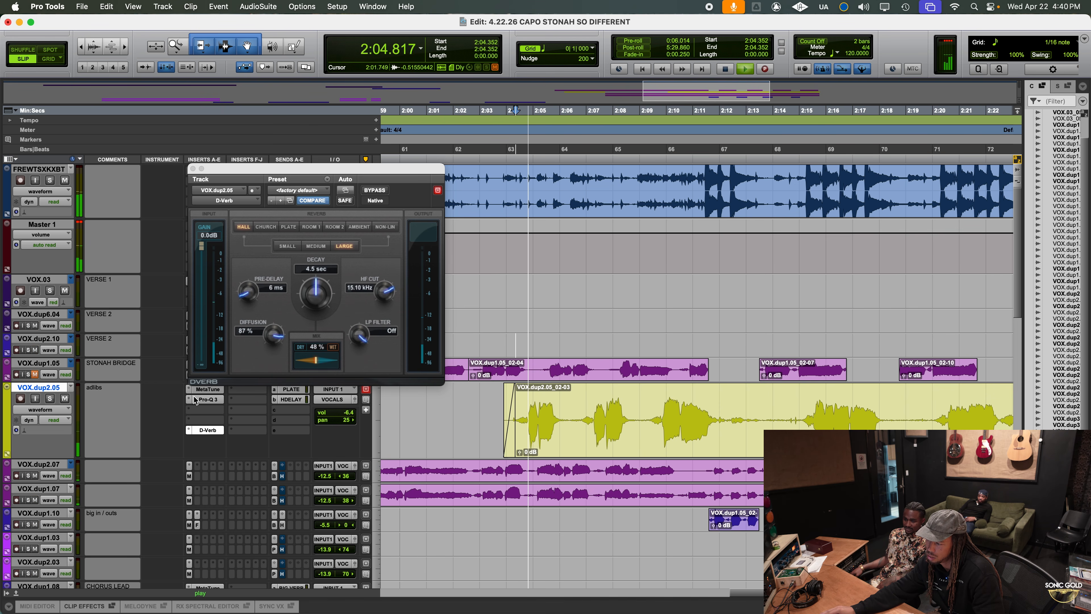
{"action": "left_click", "coordinate": [347, 414]}
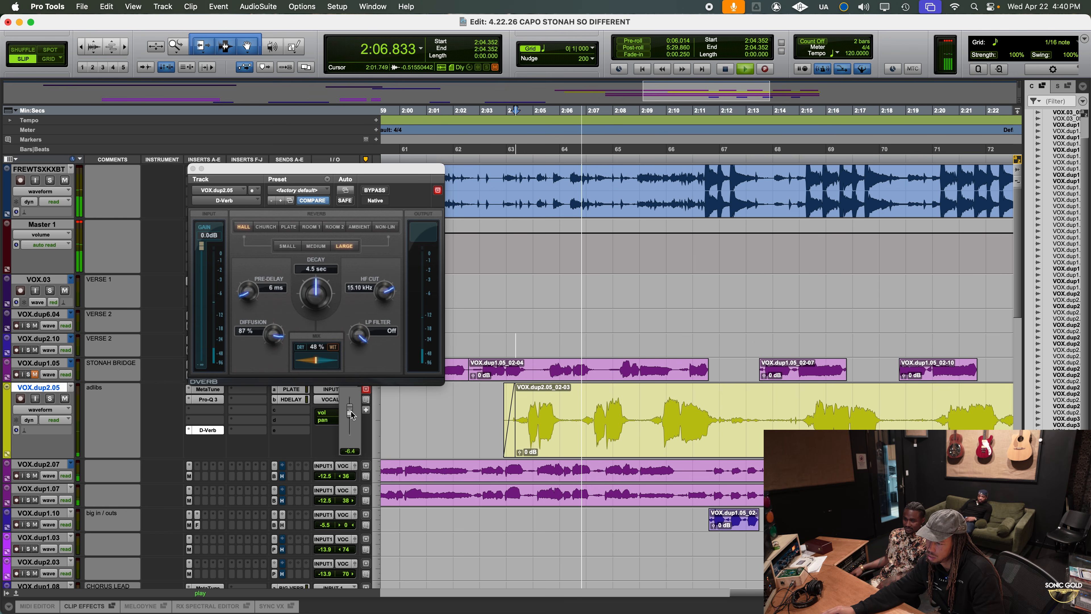
{"action": "left_click_drag", "start_coordinate": [317, 362], "coordinate": [312, 362]}
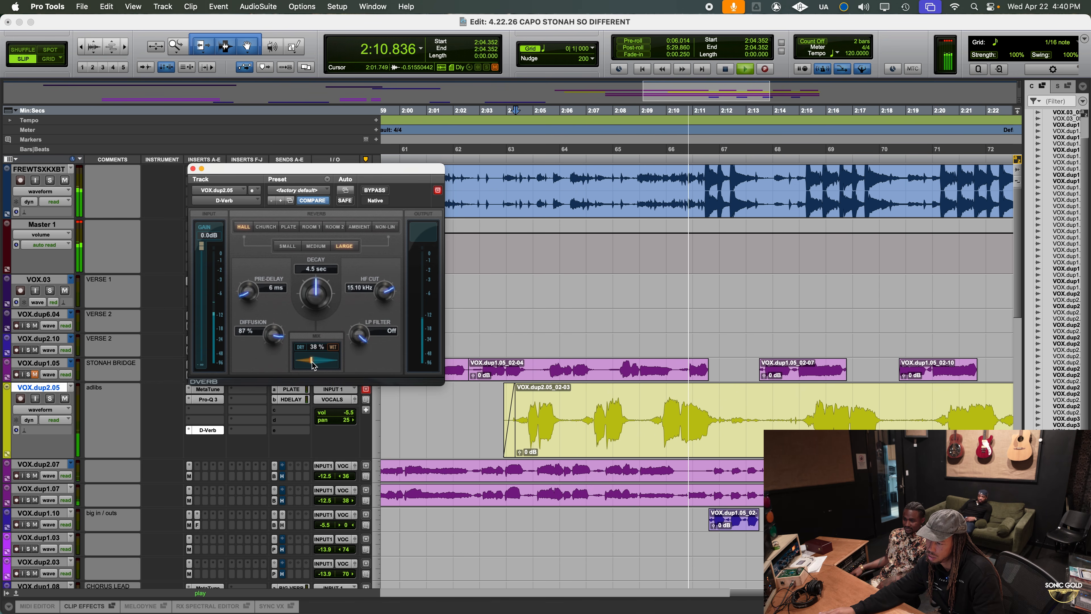
{"action": "left_click_drag", "start_coordinate": [352, 411], "coordinate": [351, 413]}
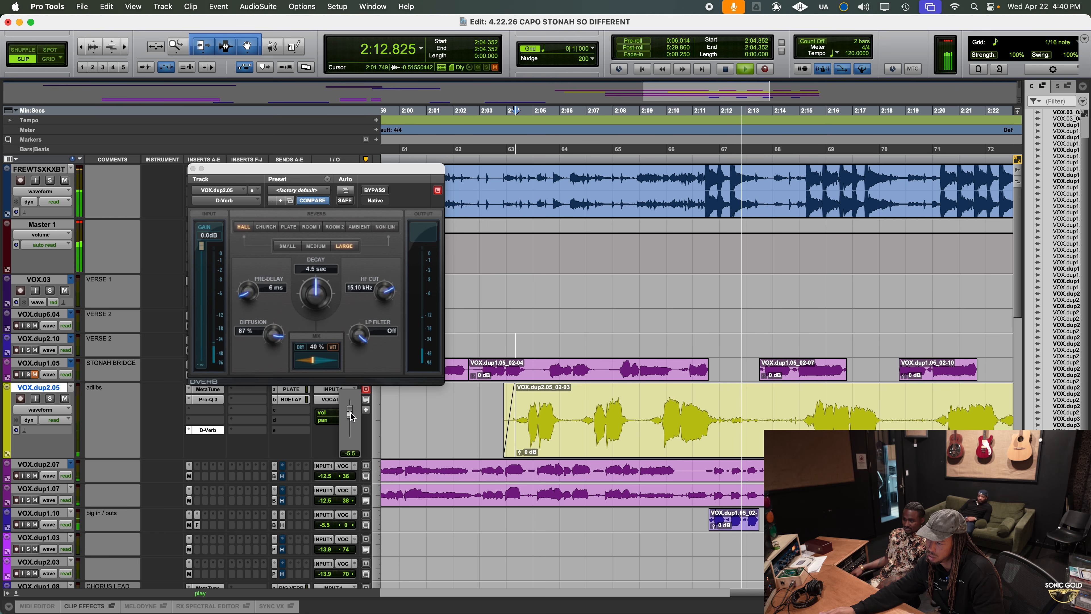
{"action": "left_click_drag", "start_coordinate": [352, 412], "coordinate": [354, 411]}
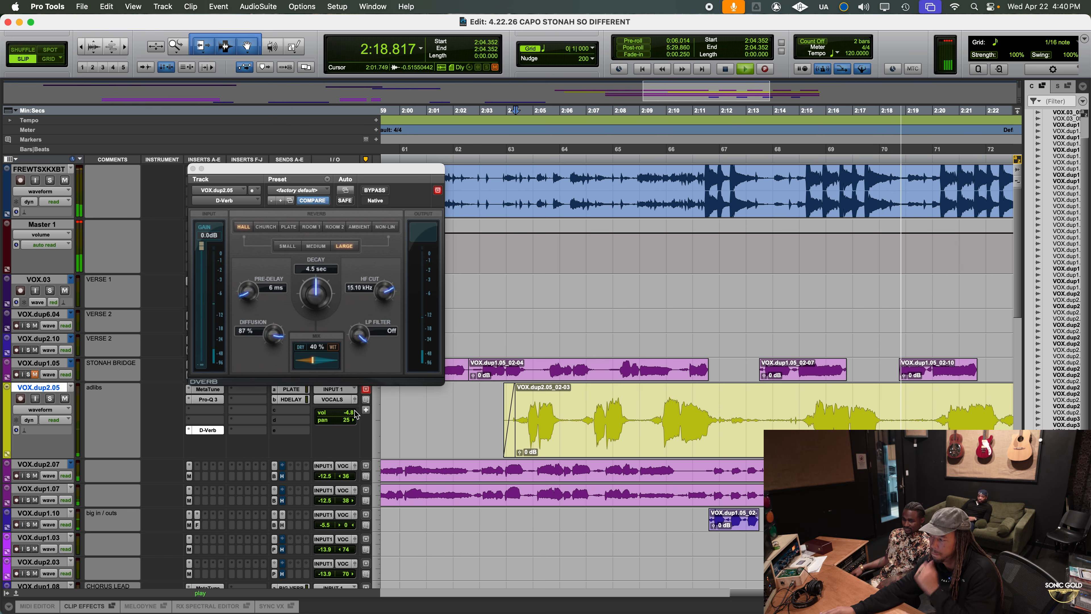
Remove D-Verb from the adlibs track and insert Doubler2 (mono/stereo) in the fourth slot of its first insert group
{"action": "key", "text": "space"}
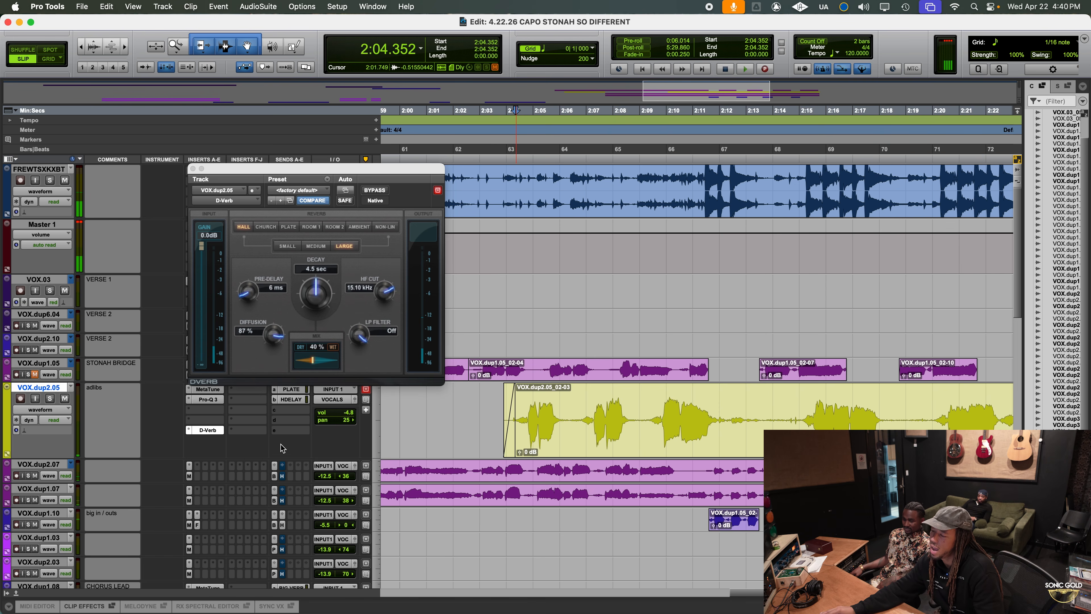
{"action": "left_click", "coordinate": [188, 431]}
{"action": "left_click", "coordinate": [219, 393]}
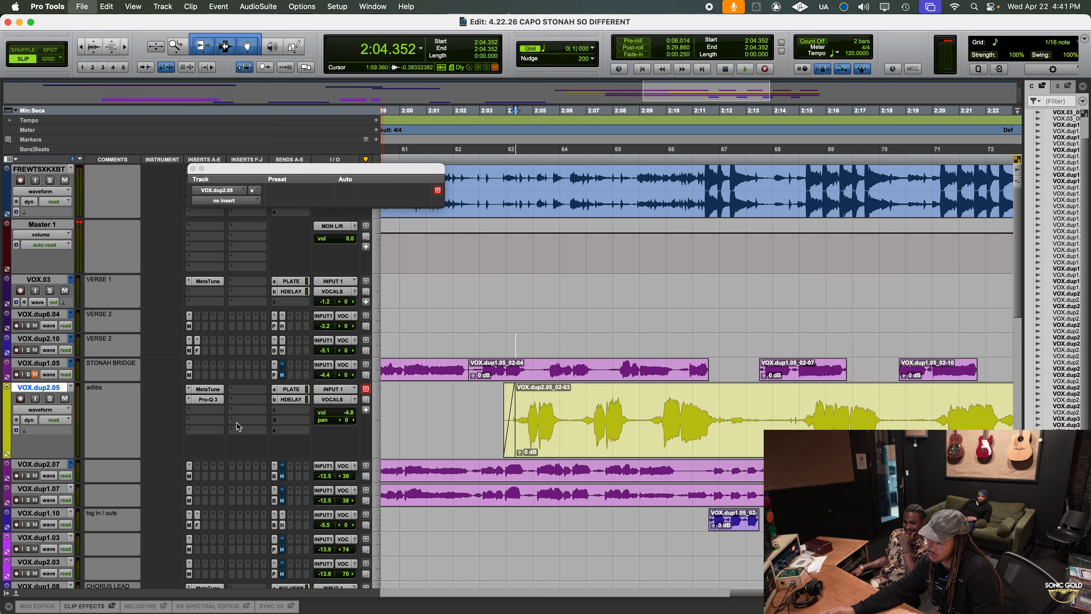
{"action": "left_click", "coordinate": [197, 423]}
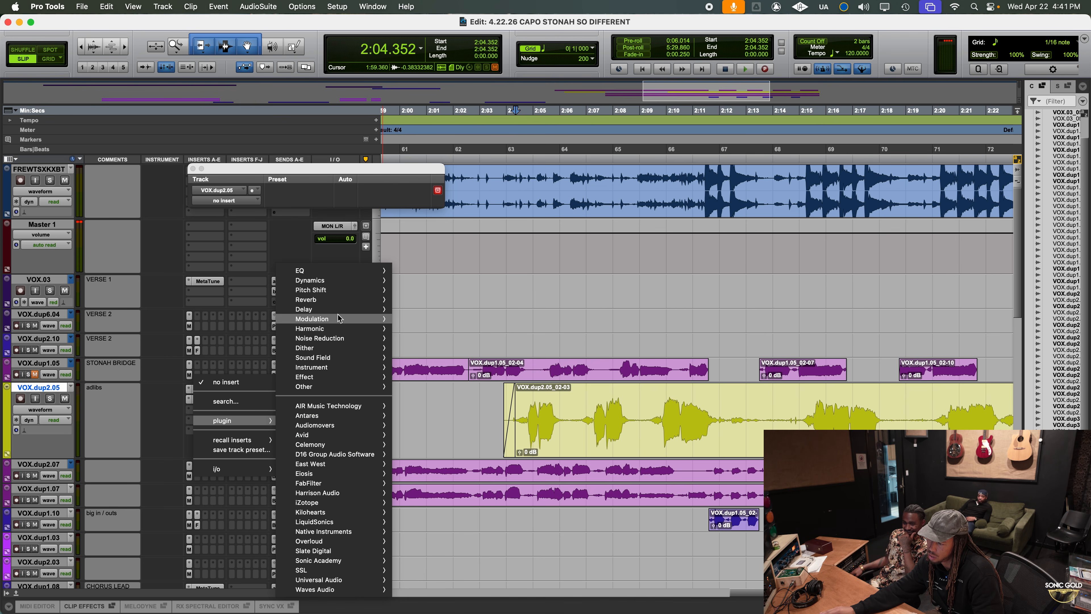
{"action": "mouse_move", "coordinate": [310, 319]}
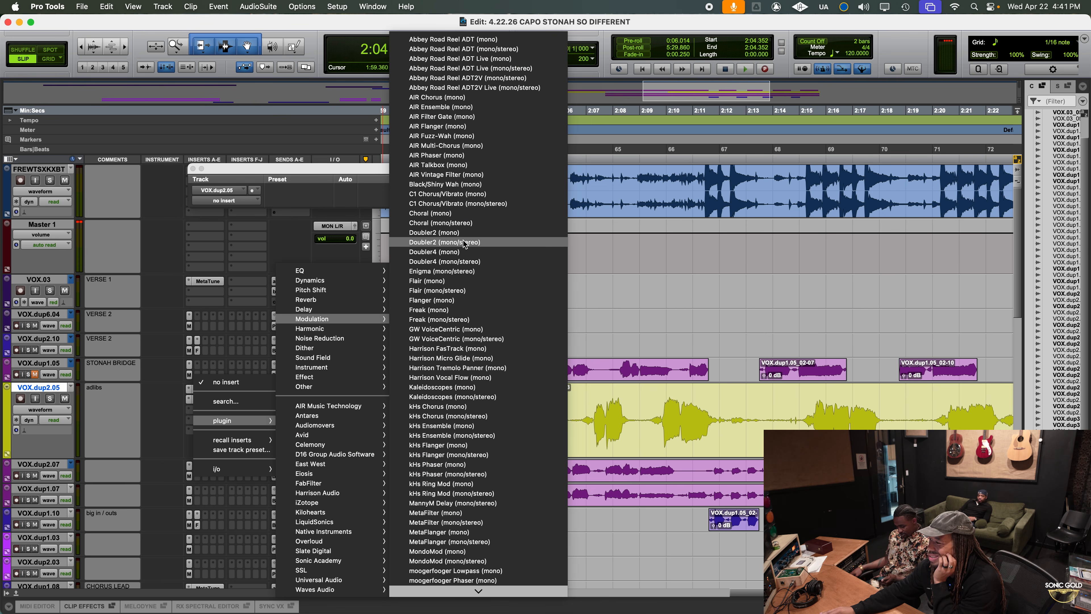
{"action": "left_click", "coordinate": [480, 239]}
Play the mix from about 2:09 and slightly lower the direct and voice gains in the adlibs track's Doubler2
{"action": "left_click", "coordinate": [659, 406]}
{"action": "key", "text": "space"}
{"action": "key", "text": "space"}
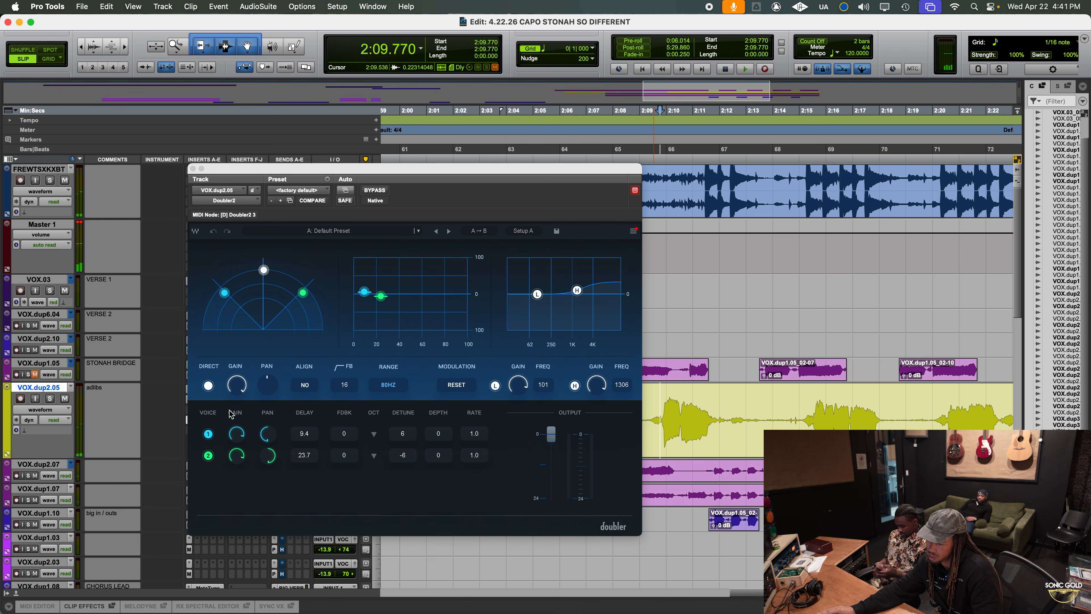
{"action": "left_click", "coordinate": [239, 433]}
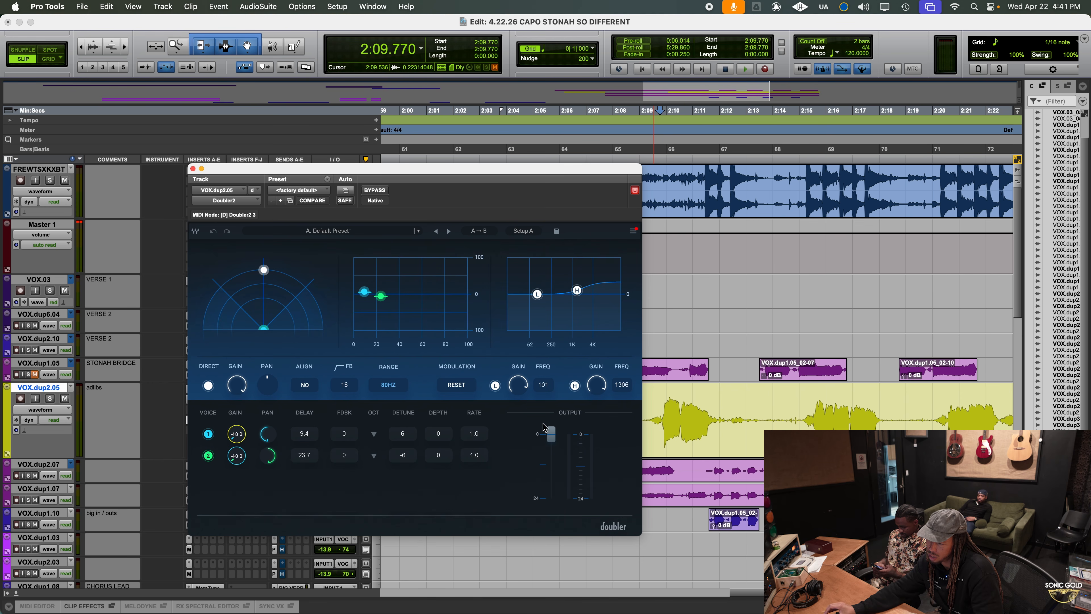
{"action": "key", "text": "space"}
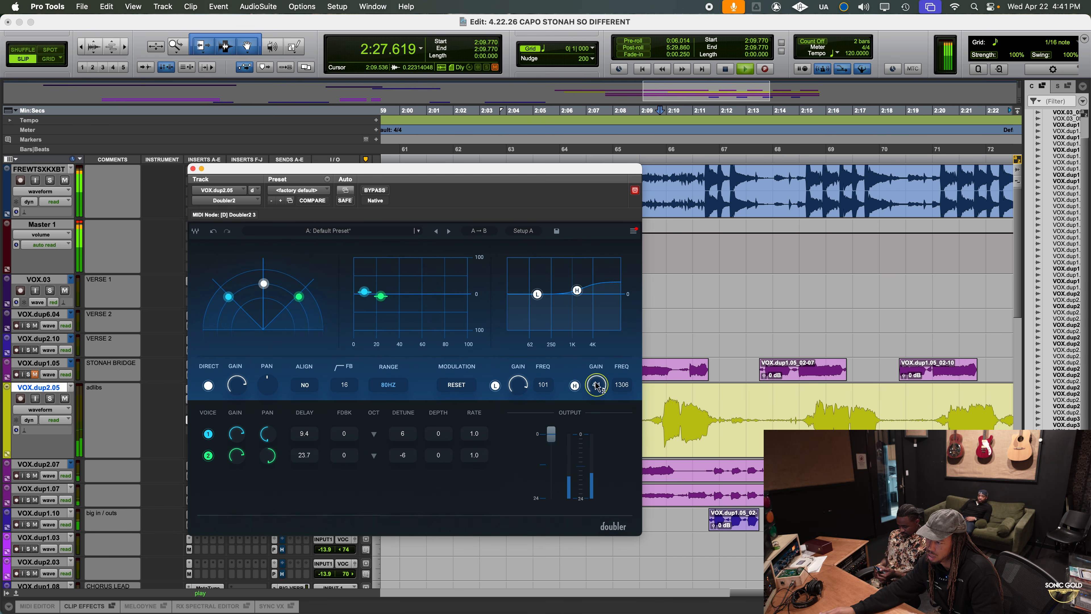
{"action": "left_click", "coordinate": [194, 169]}
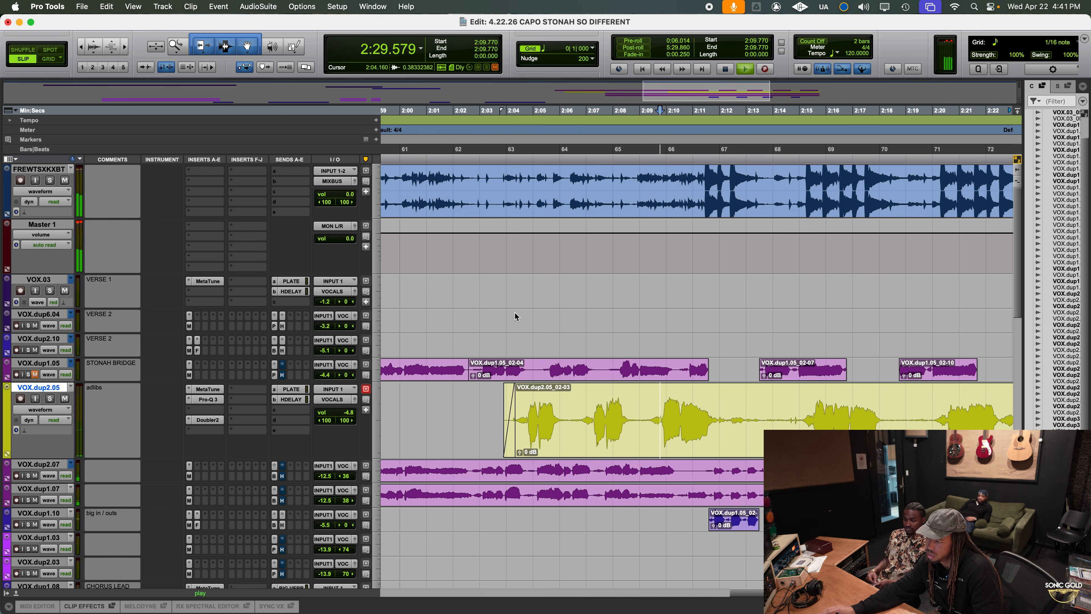
Play from about 2:03 in a wider timeline view and try a higher volume on the adlibs track
{"action": "key", "text": "r"}
{"action": "scroll", "coordinate": [577, 333], "scroll_direction": "right", "scroll_amount": 3}
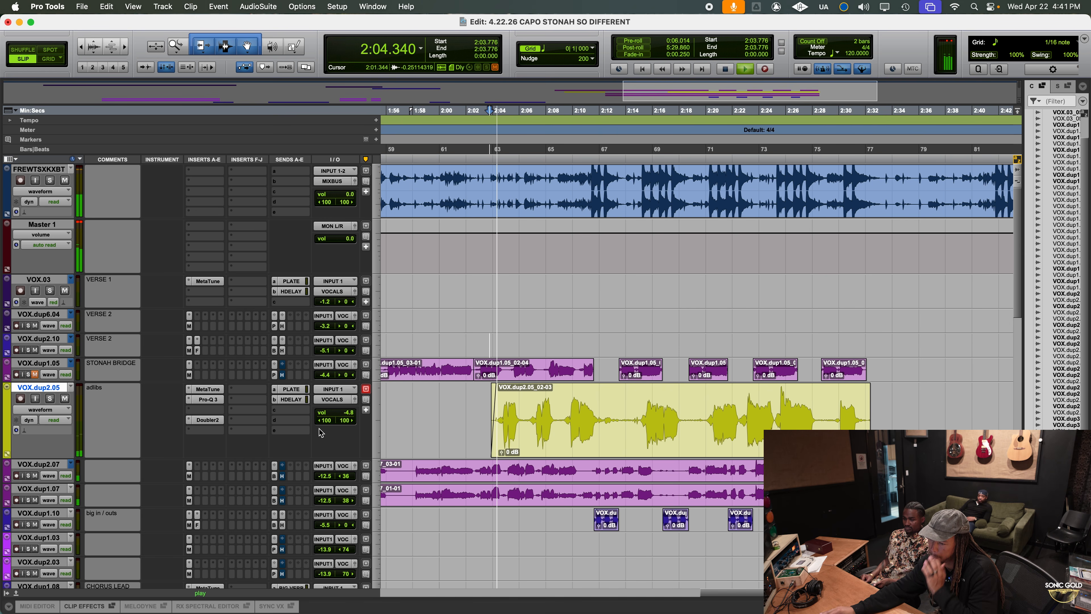
{"action": "left_click", "coordinate": [347, 413]}
{"action": "left_click_drag", "start_coordinate": [348, 416], "coordinate": [349, 412]}
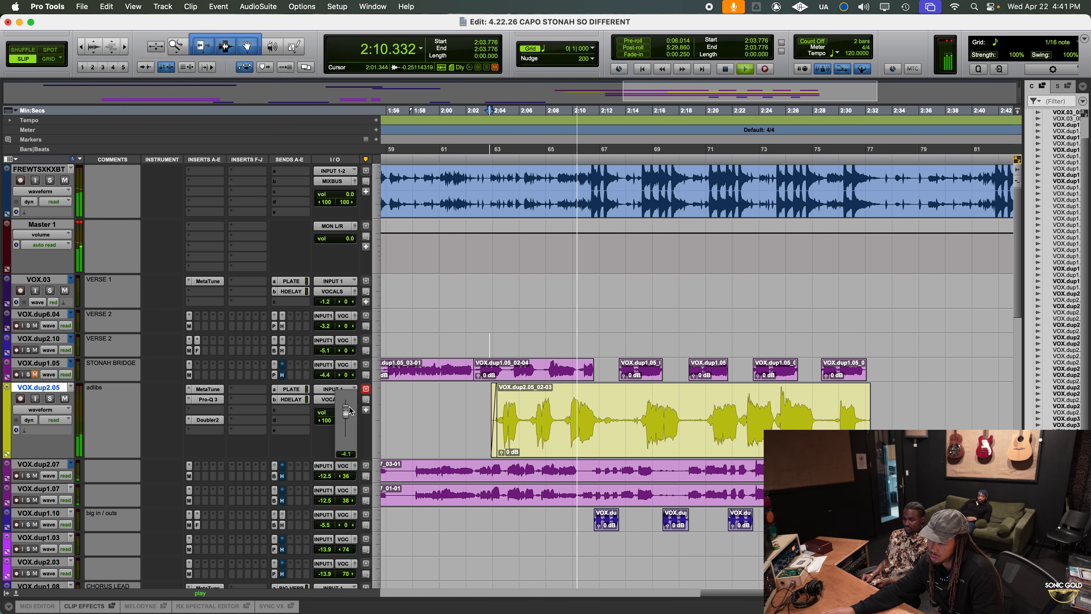
{"action": "left_click_drag", "start_coordinate": [350, 405], "coordinate": [350, 403]}
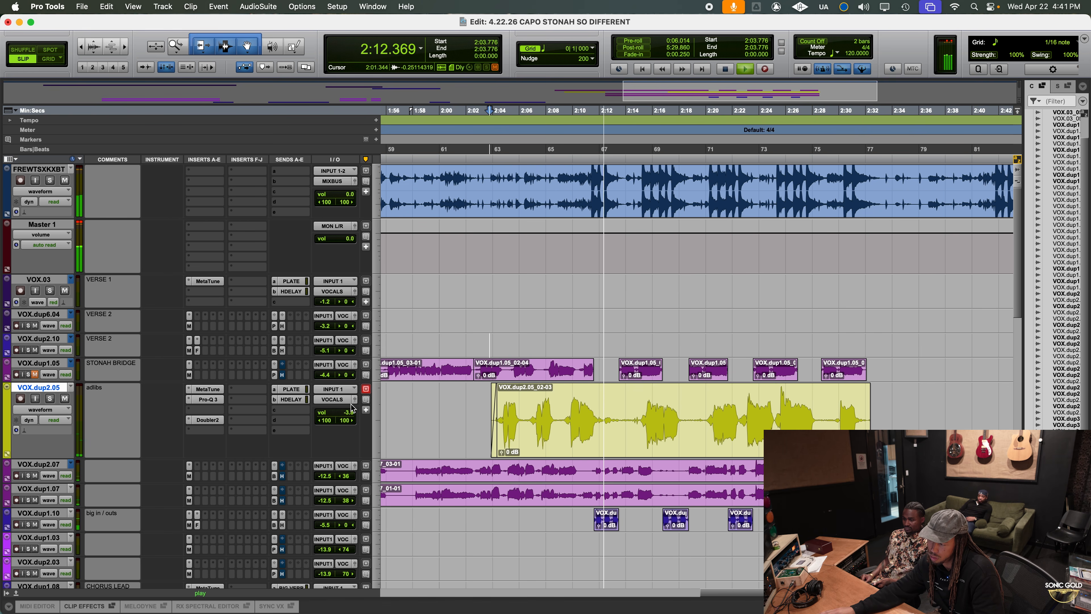
Narrow the panning of both Doubler2 voices on the adlibs track, with voice 2 at about 25
{"action": "left_click", "coordinate": [208, 419]}
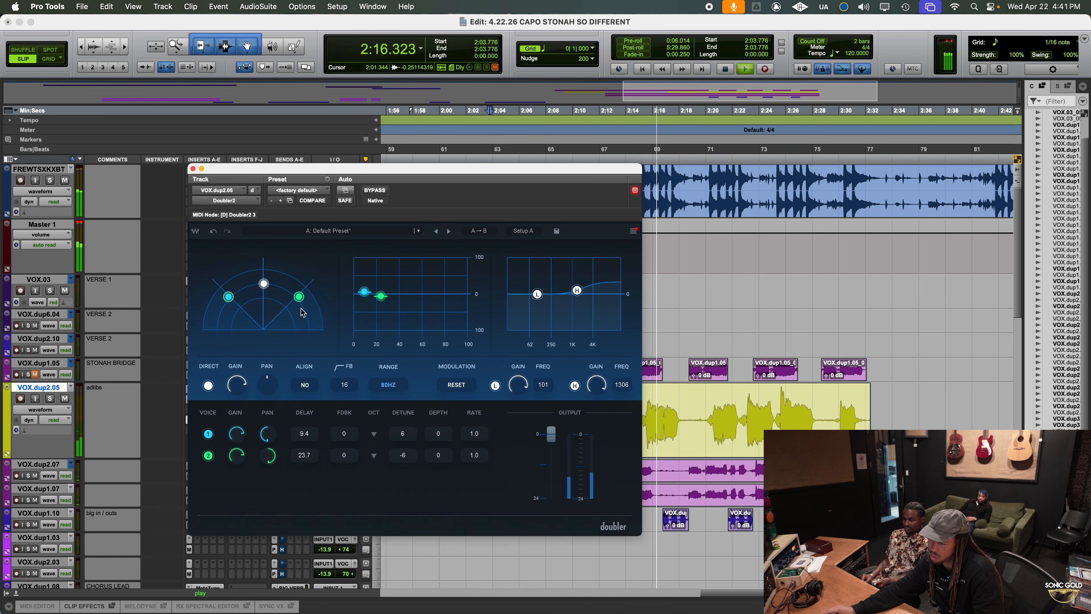
{"action": "left_click_drag", "start_coordinate": [274, 436], "coordinate": [274, 434]}
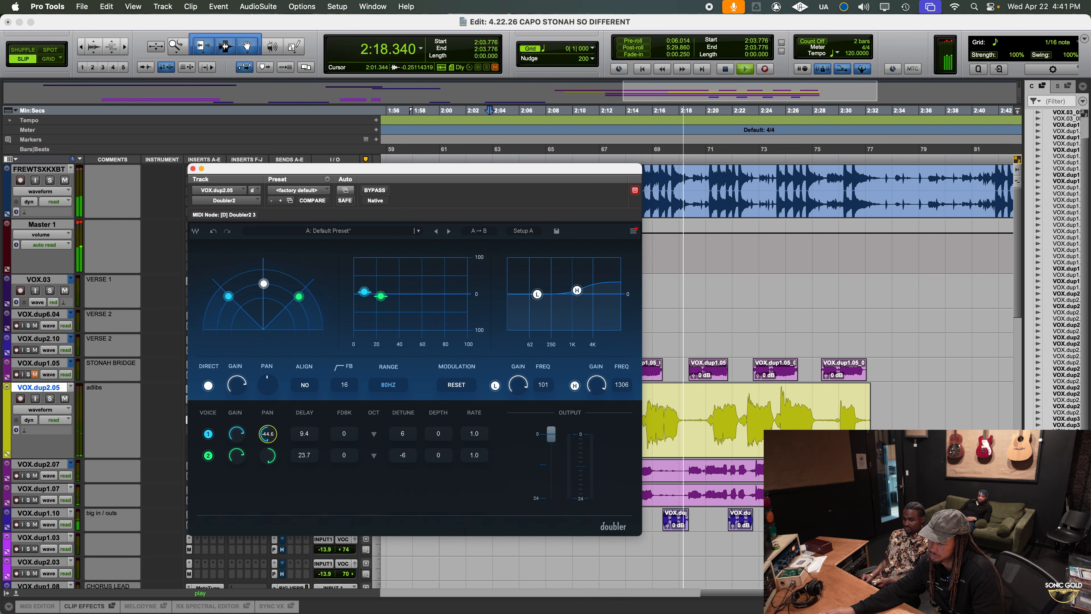
{"action": "left_click_drag", "start_coordinate": [228, 296], "coordinate": [229, 292]}
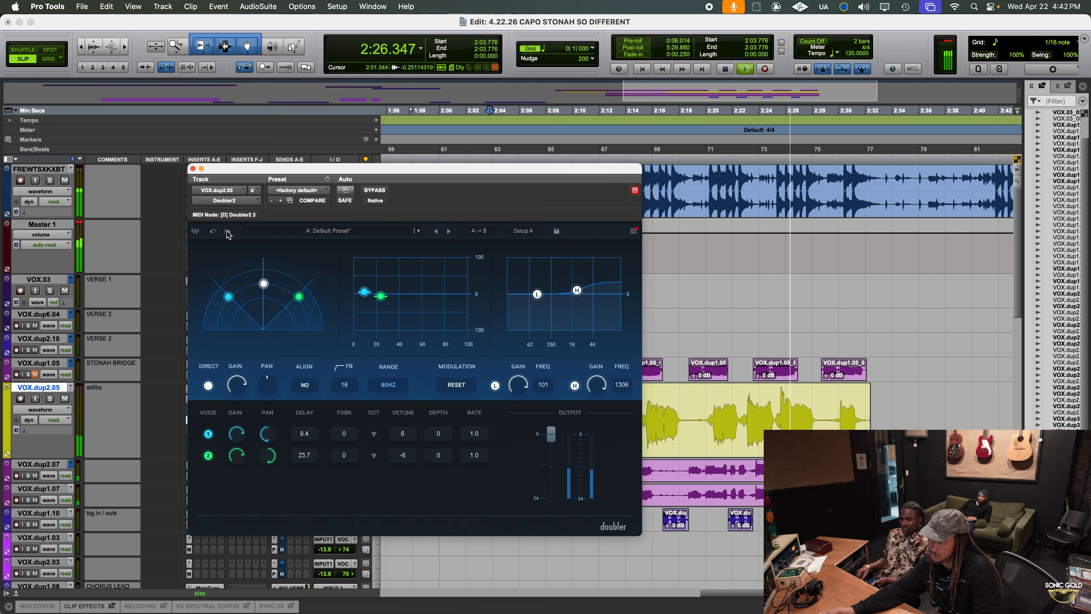
{"action": "key", "text": "space"}
{"action": "left_click_drag", "start_coordinate": [270, 434], "coordinate": [270, 432]}
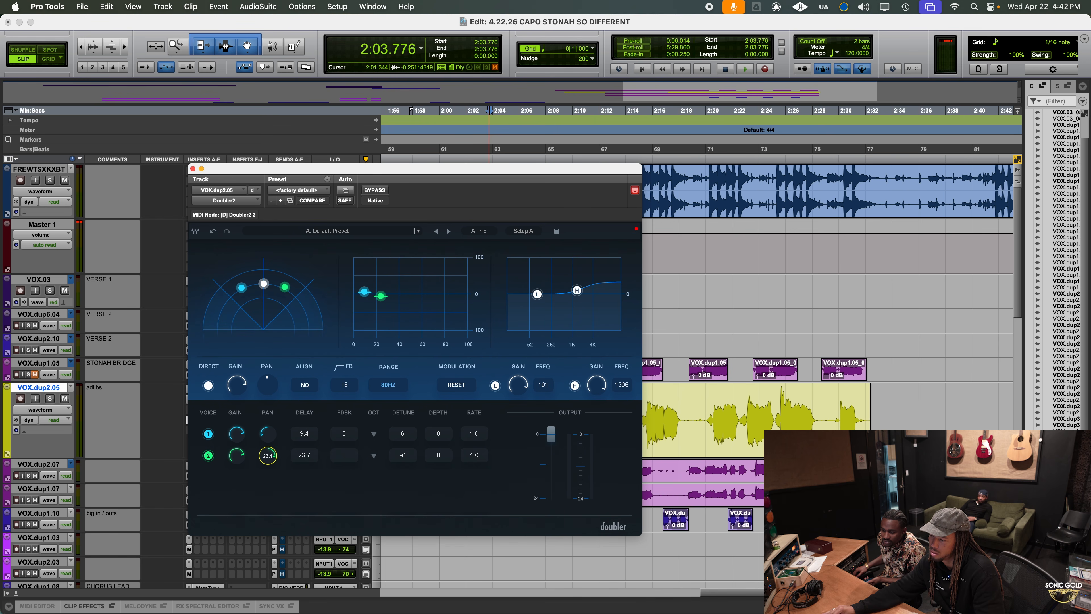
{"action": "left_click", "coordinate": [193, 170]}
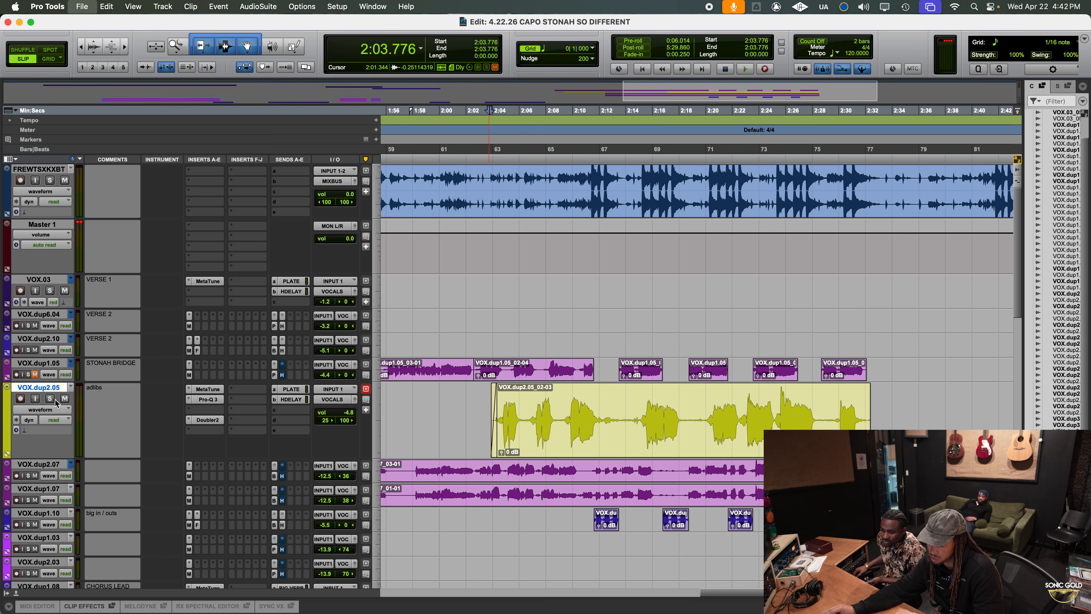
Solo the adlibs track, play it and set its left-channel pan to fully left (100)
{"action": "key", "text": "space"}
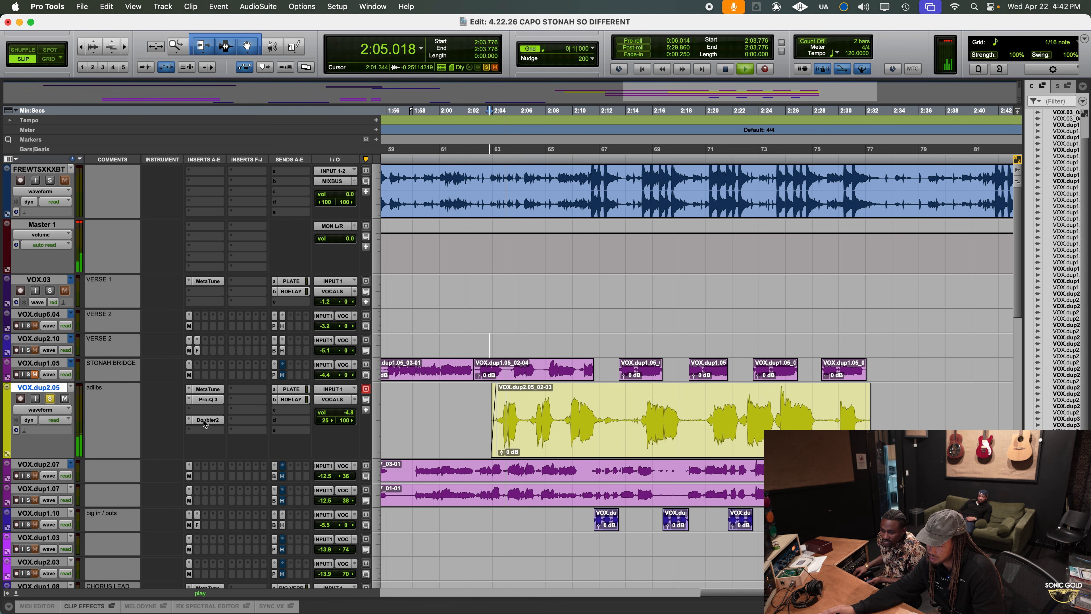
{"action": "key", "text": "space"}
{"action": "left_click_drag", "start_coordinate": [325, 420], "coordinate": [319, 425]}
{"action": "key", "text": "space"}
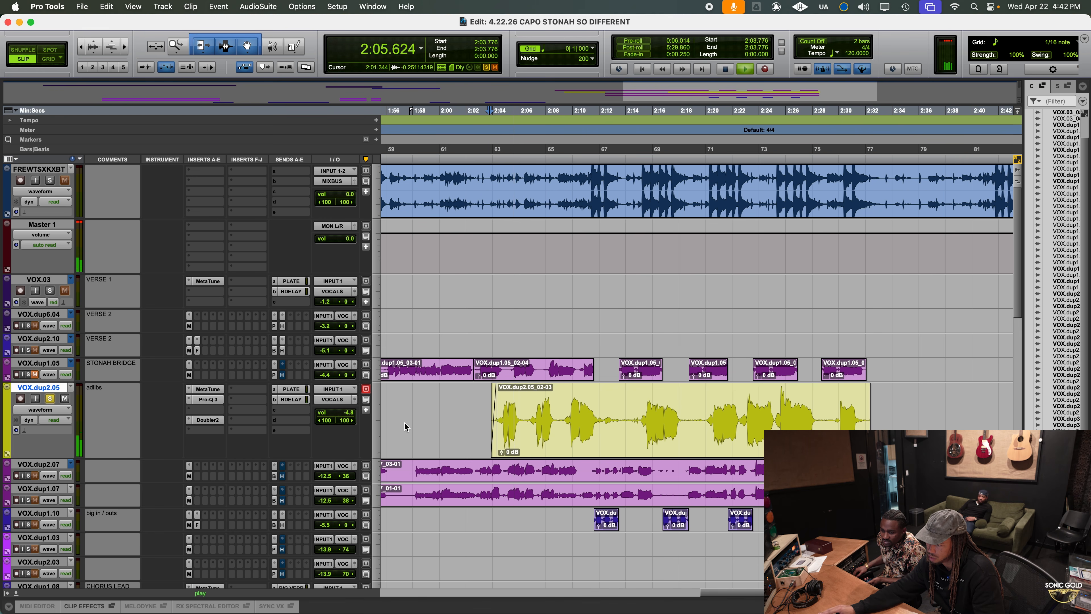
Unsolo the adlibs track, play it in the full mix and pan Doubler2's voice 1 slightly further left
{"action": "key", "text": "space"}
{"action": "left_click", "coordinate": [50, 399]}
{"action": "key", "text": "space"}
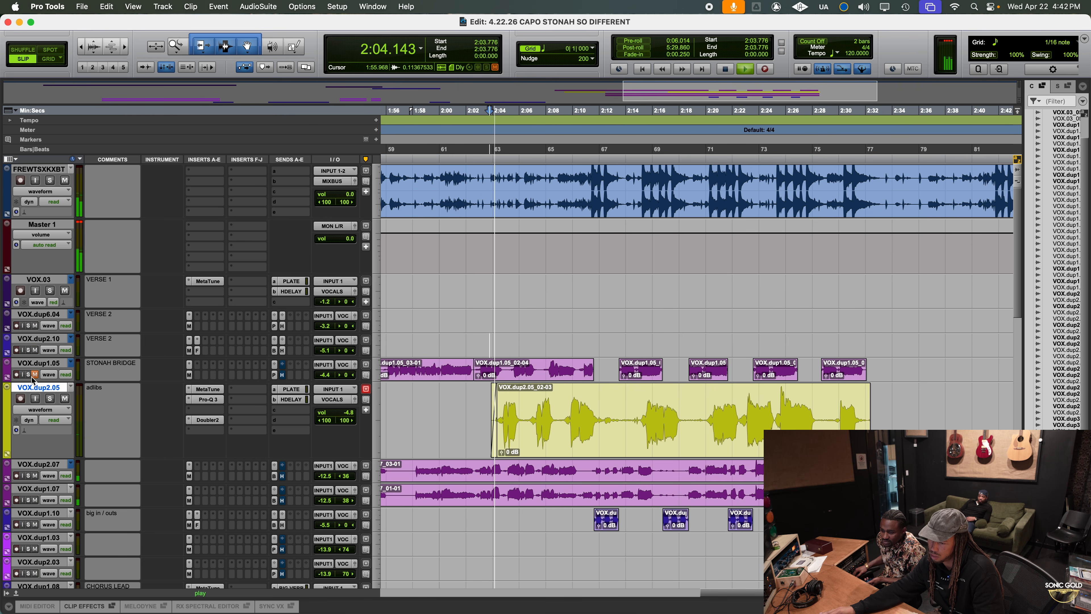
{"action": "left_click", "coordinate": [208, 419]}
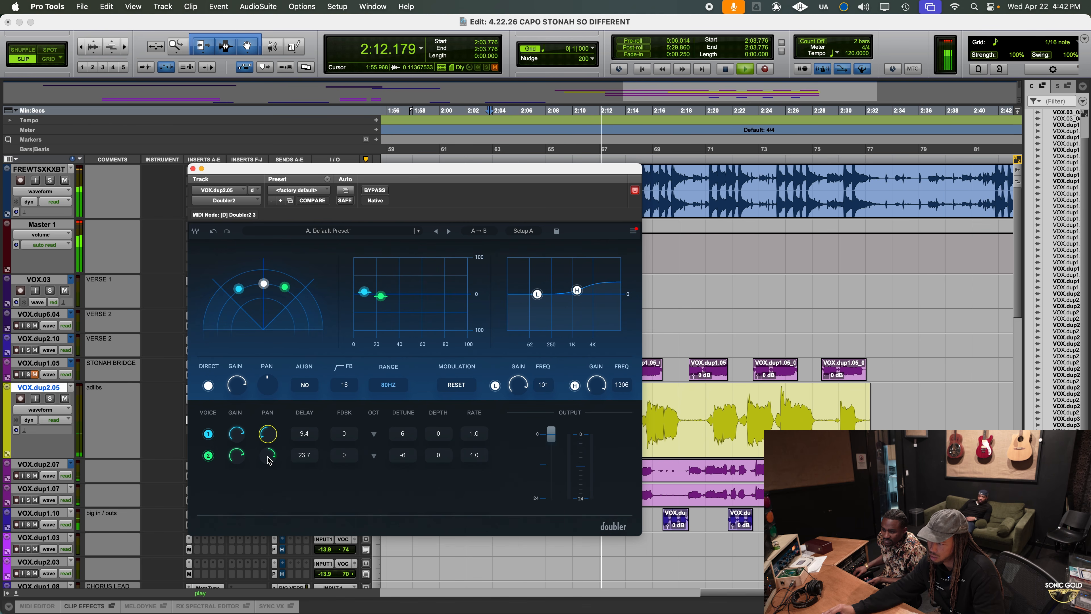
{"action": "left_click", "coordinate": [193, 168]}
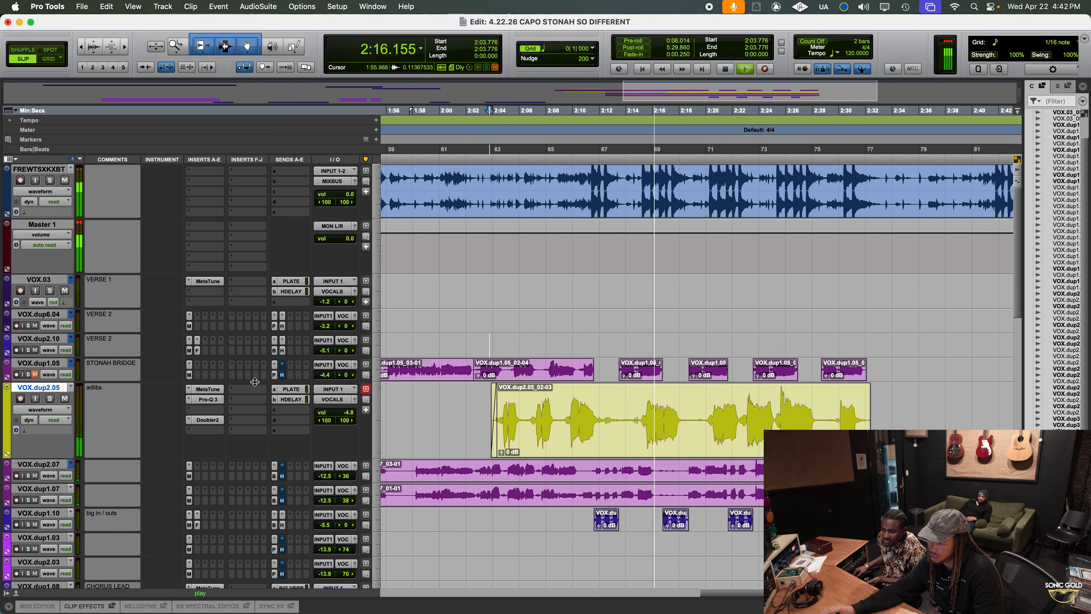
Play from about 2:01, set the adlibs track's volume to -5.2 dB, and solo it together with the STONAH BRIDGE track
{"action": "key", "text": "space"}
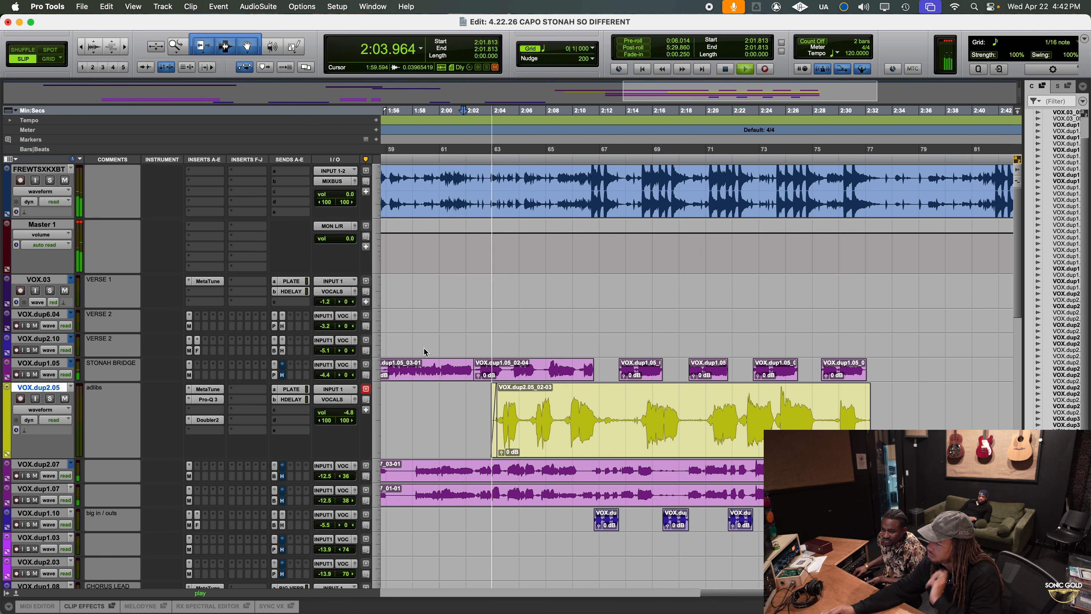
{"action": "left_click", "coordinate": [349, 415]}
{"action": "left_click_drag", "start_coordinate": [349, 416], "coordinate": [348, 420]}
{"action": "key", "text": "space"}
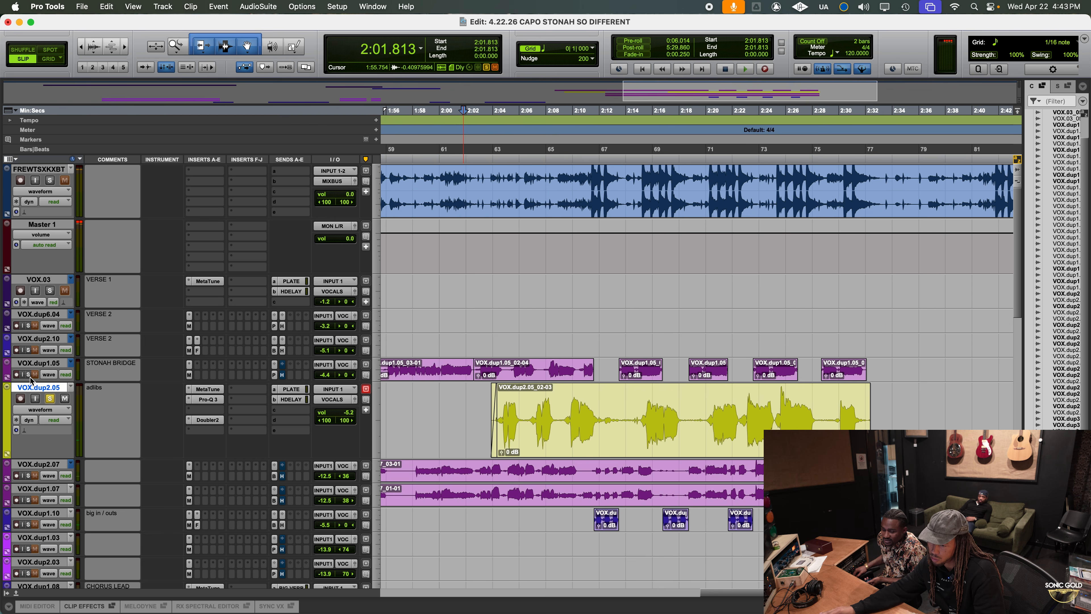
Add a high-shelf boost with a raised Q in the adlibs track's Pro-Q 3
{"action": "left_click", "coordinate": [208, 399]}
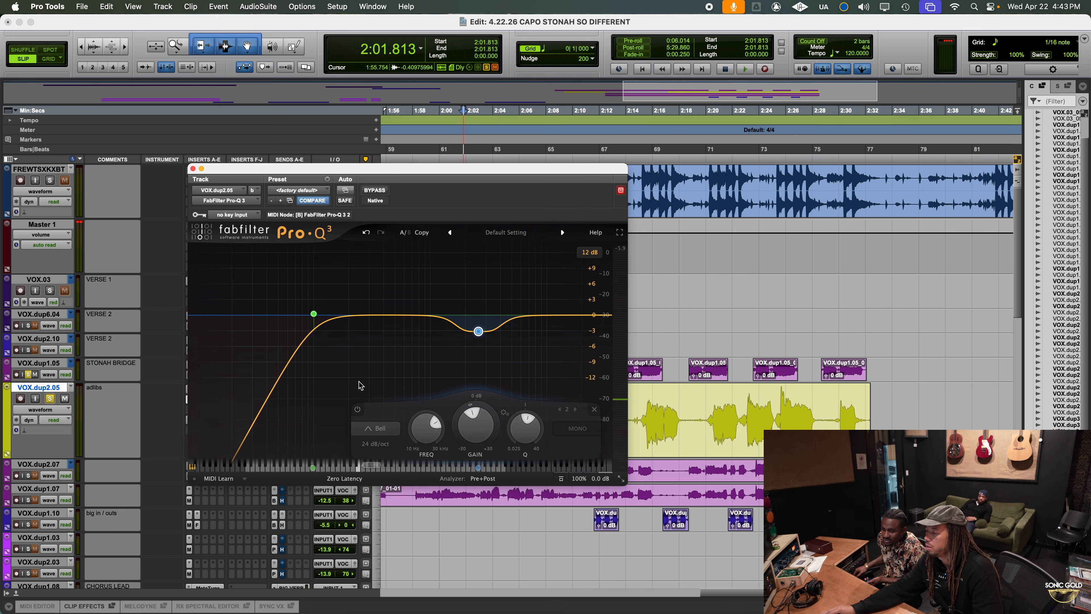
{"action": "left_click_drag", "start_coordinate": [573, 307], "coordinate": [573, 303]}
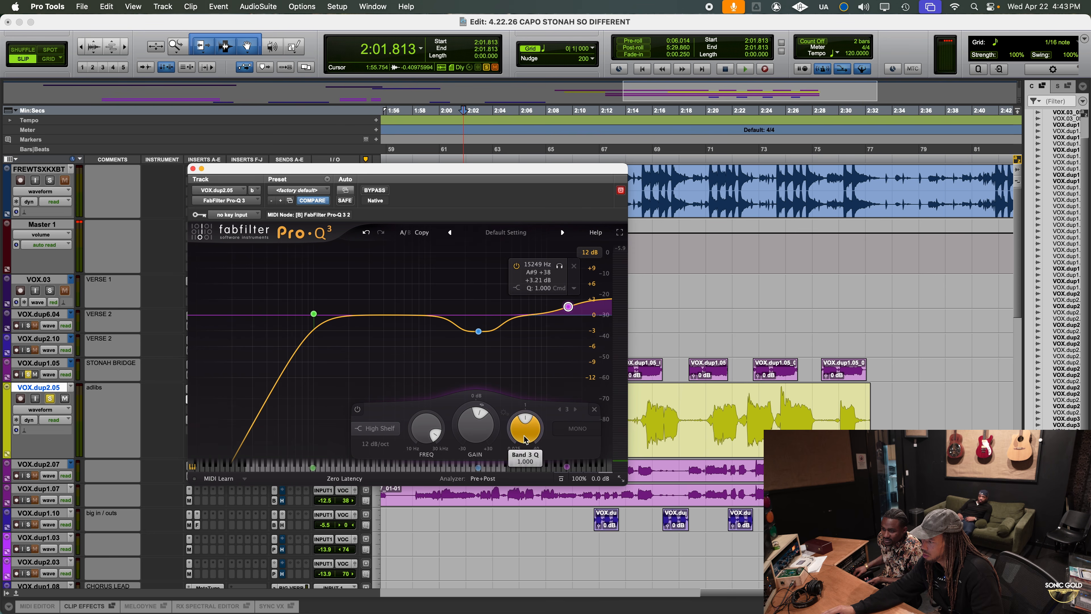
{"action": "left_click_drag", "start_coordinate": [569, 308], "coordinate": [556, 300]}
{"action": "left_click_drag", "start_coordinate": [527, 426], "coordinate": [540, 386]}
{"action": "left_click", "coordinate": [539, 388]}
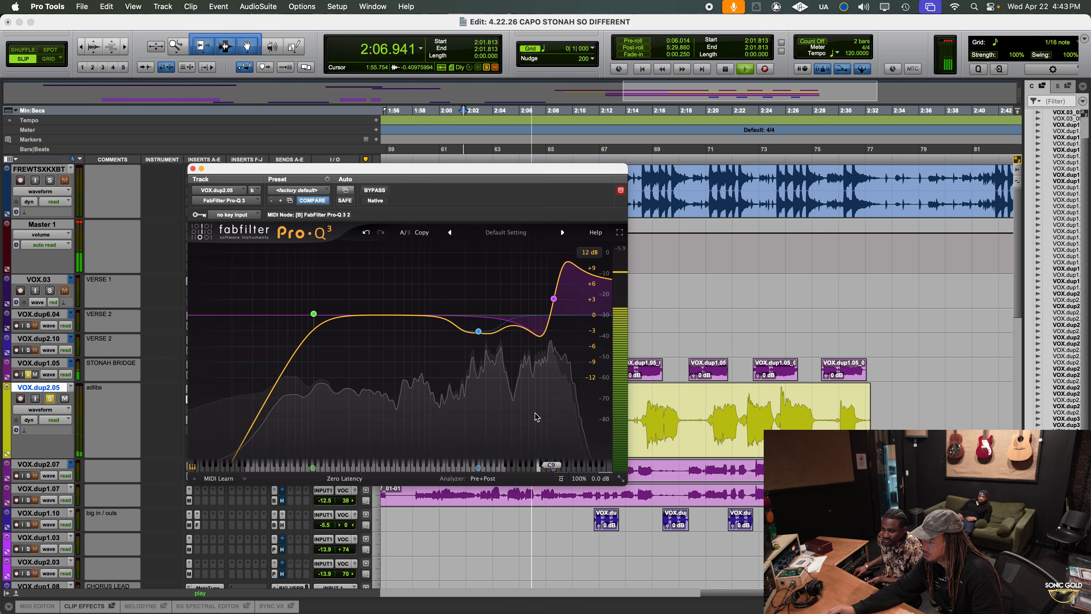
Audition the soloed vocals and lower the Pro-Q 3 high shelf's frequency to about 8 kHz with a Q of 3.464
{"action": "left_click_drag", "start_coordinate": [554, 298], "coordinate": [541, 299]}
{"action": "left_click_drag", "start_coordinate": [525, 430], "coordinate": [525, 438]}
{"action": "key", "text": "space"}
{"action": "key", "text": "space"}
{"action": "left_click_drag", "start_coordinate": [510, 175], "coordinate": [453, 175]}
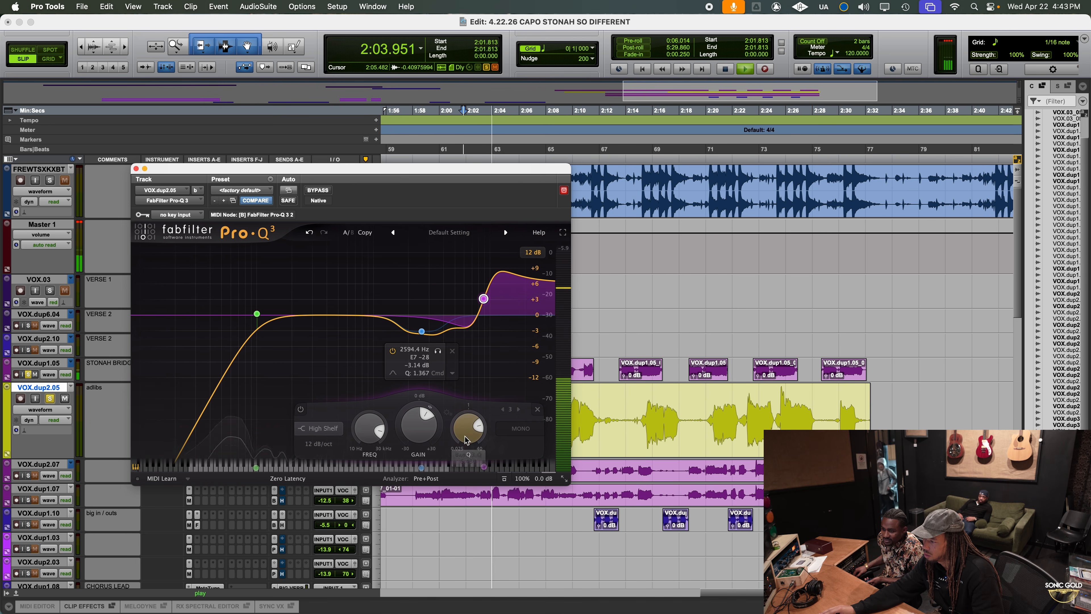
{"action": "left_click_drag", "start_coordinate": [465, 436], "coordinate": [467, 443]}
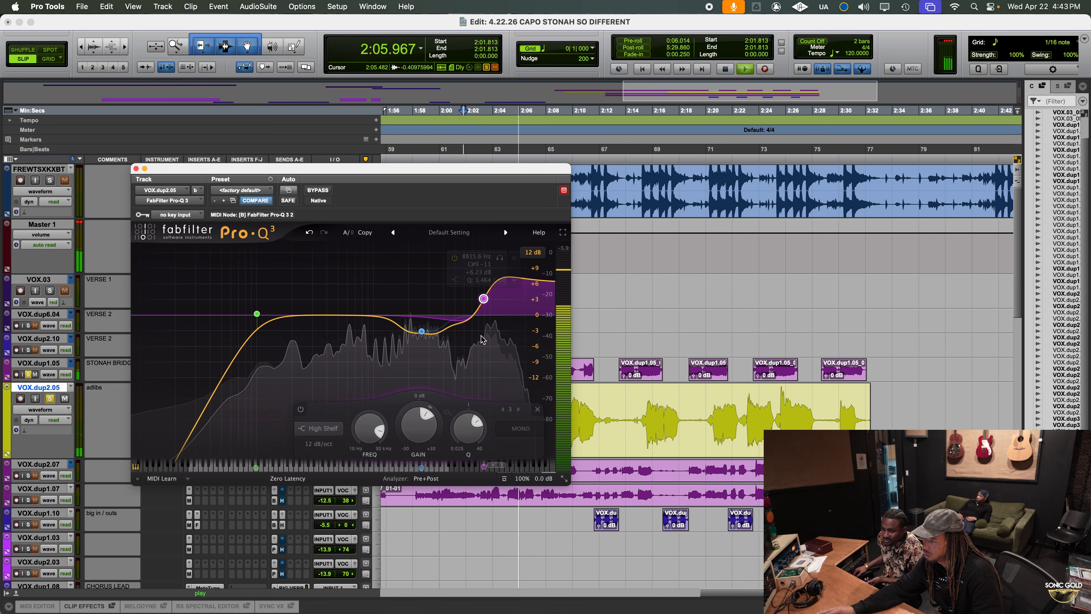
{"action": "left_click_drag", "start_coordinate": [484, 298], "coordinate": [476, 297]}
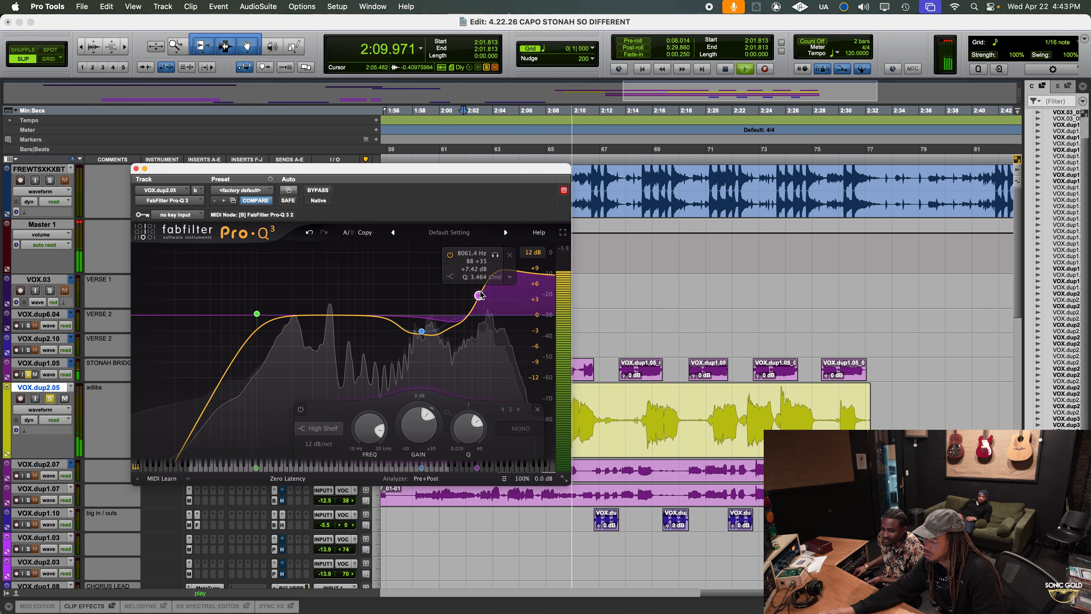
{"action": "key", "text": "space"}
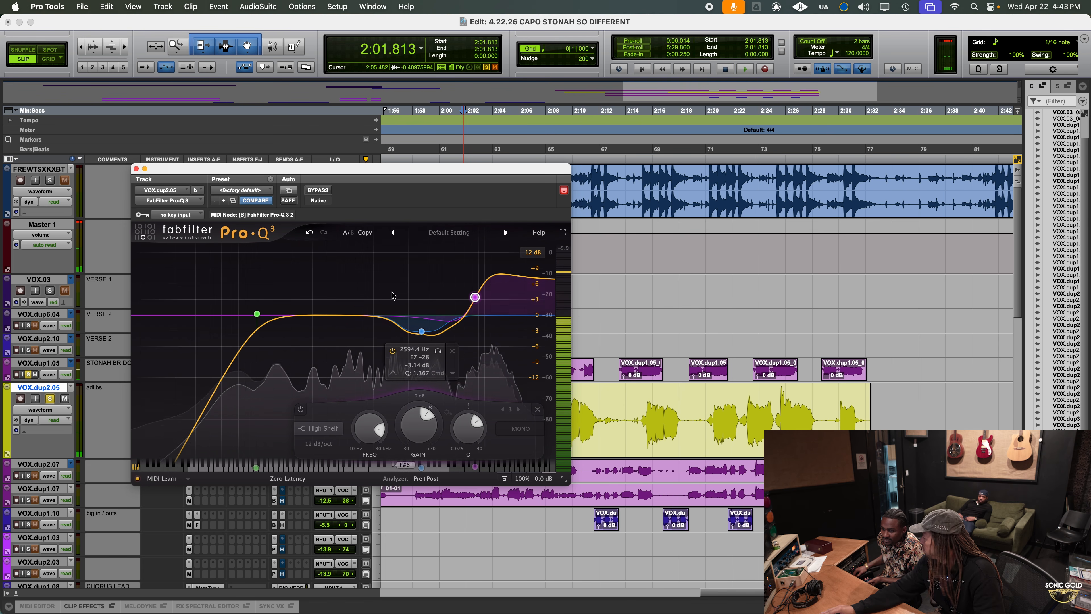
Close Pro-Q 3, clear the solos, play the full mix and set the adlibs track's volume to -5.6 dB
{"action": "left_click", "coordinate": [136, 168]}
{"action": "left_click", "coordinate": [49, 399]}
{"action": "key", "text": "space"}
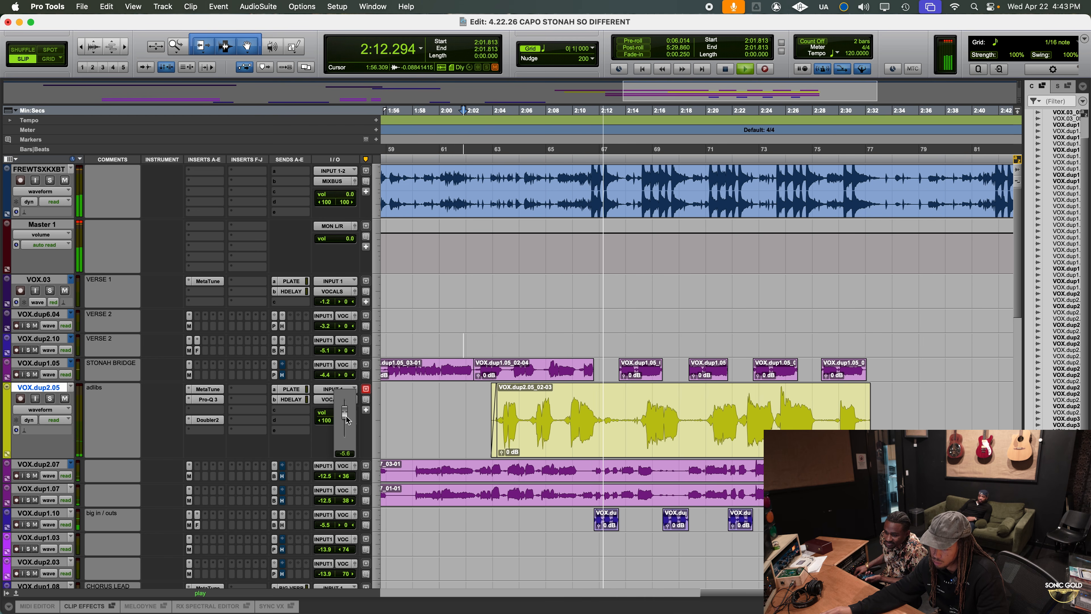
{"action": "left_click_drag", "start_coordinate": [346, 420], "coordinate": [346, 419]}
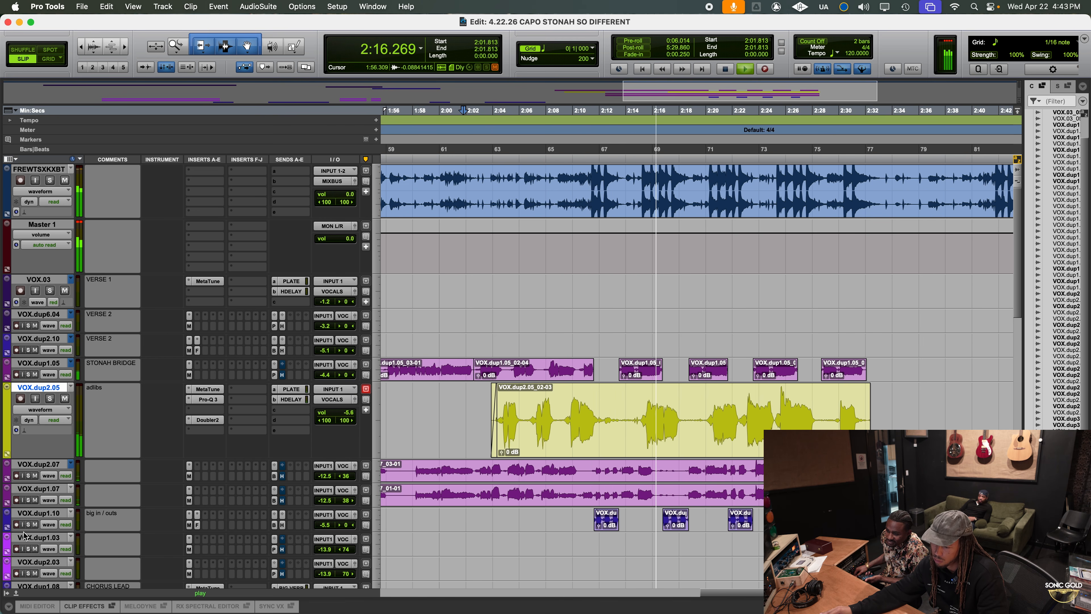
Stop playback, solo and enlarge the big in / outs track, and insert FabFilter Pro-Q 3 (mono) between MetaTune and Fresh Air
{"action": "left_click", "coordinate": [28, 525]}
{"action": "key", "text": "space"}
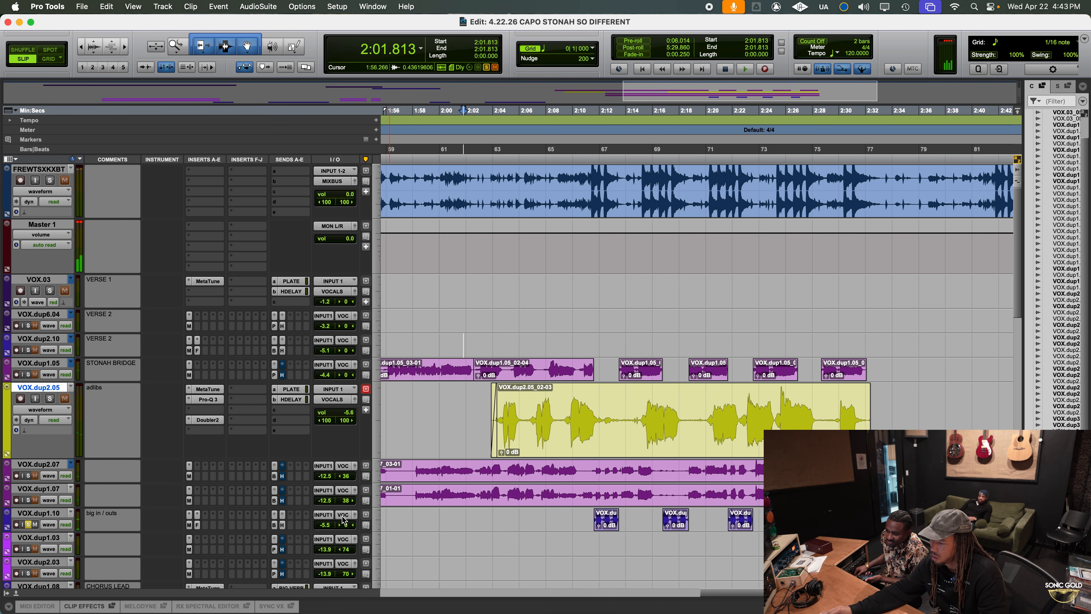
{"action": "left_click_drag", "start_coordinate": [70, 531], "coordinate": [128, 559]}
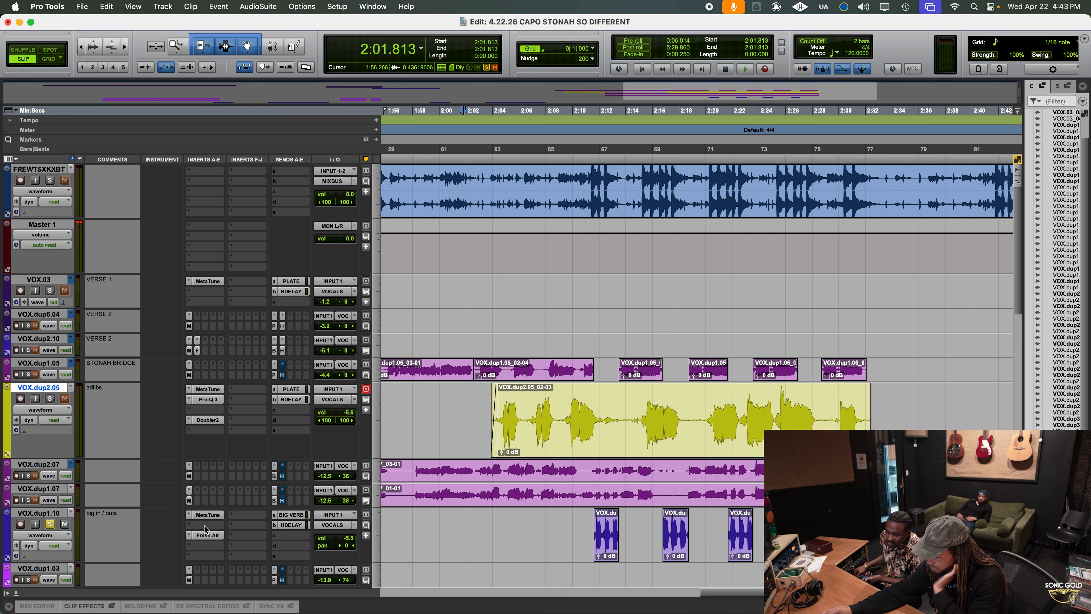
{"action": "left_click", "coordinate": [204, 525]}
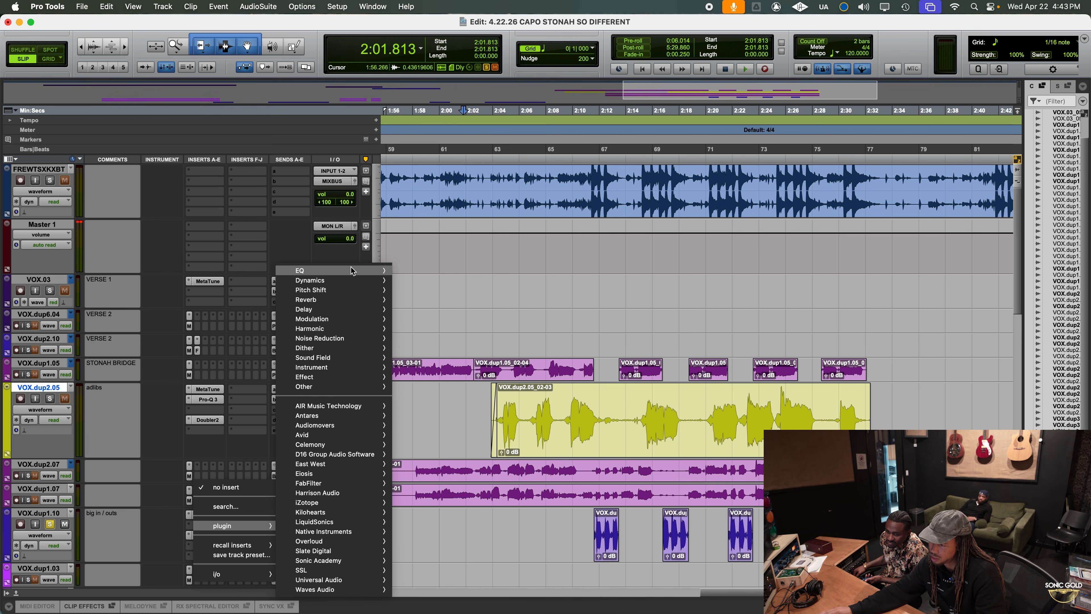
{"action": "mouse_move", "coordinate": [353, 271]}
{"action": "key", "text": "f"}
{"action": "key", "text": "a"}
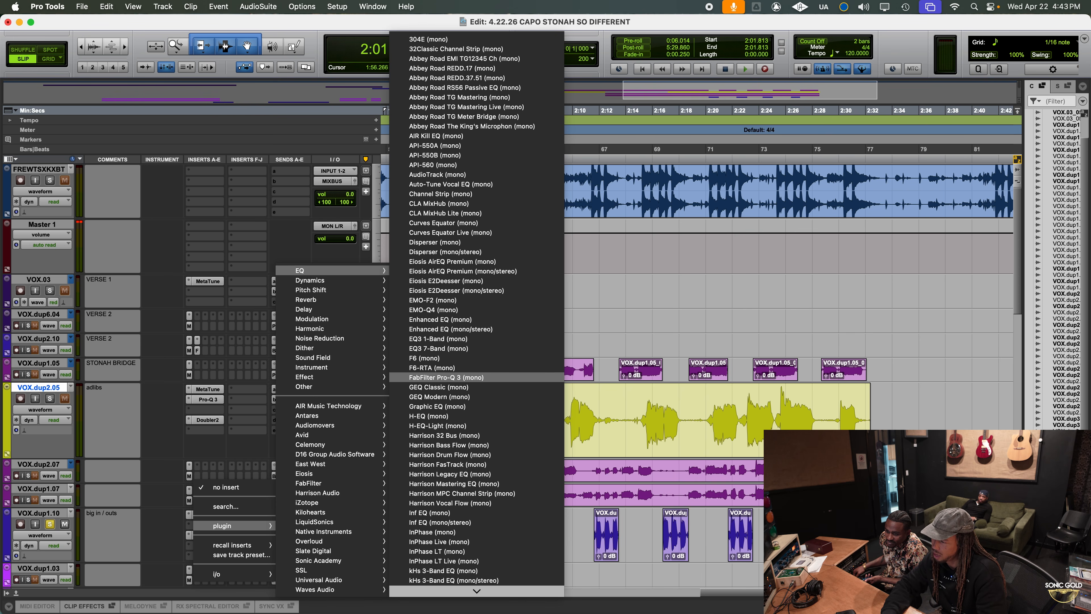
{"action": "key", "text": "Return"}
Audition the first soloed big in / outs clip from about 2:11.5
{"action": "left_click", "coordinate": [593, 527]}
{"action": "key", "text": "space"}
{"action": "key", "text": "t"}
{"action": "key", "text": "t"}
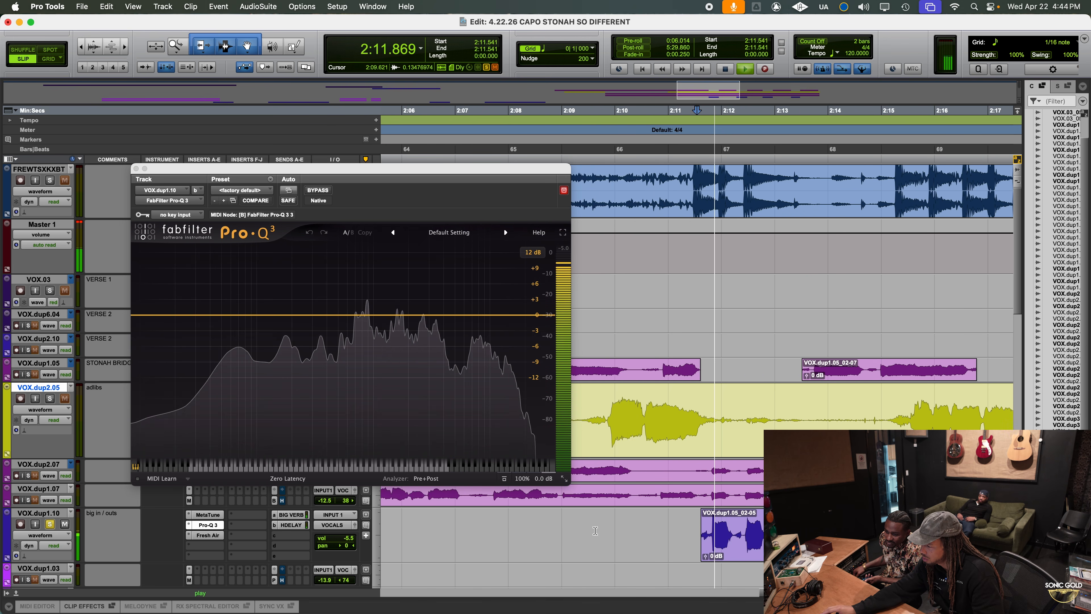
{"action": "scroll", "coordinate": [594, 526], "scroll_direction": "right", "scroll_amount": 1}
{"action": "key", "text": "space"}
{"action": "key", "text": "space"}
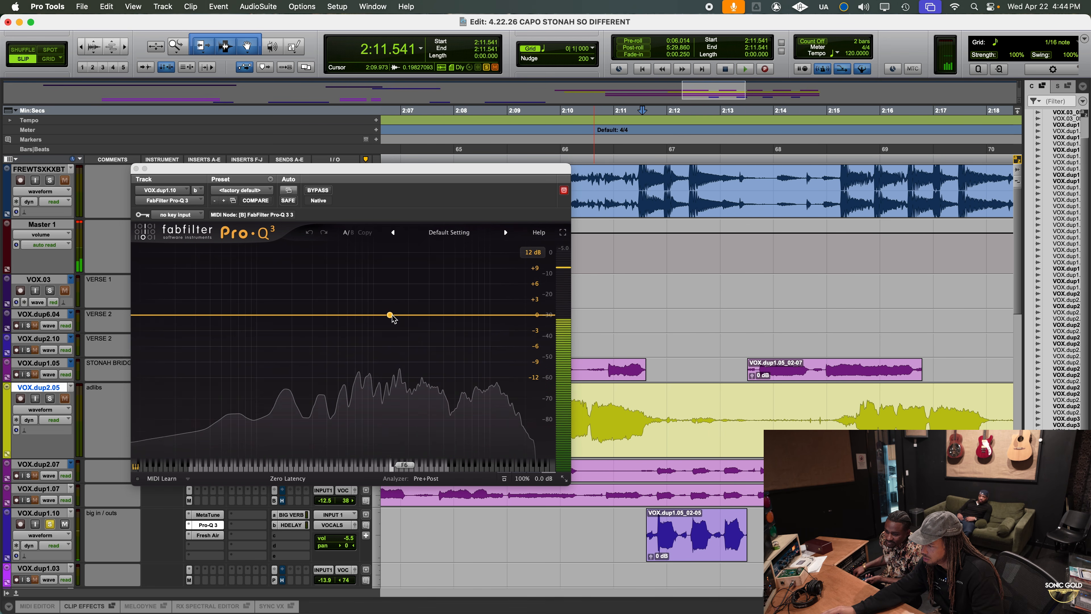
{"action": "key", "text": "space"}
Add a 12 dB/oct low cut at about 130 Hz in the big in / outs track's Pro-Q 3 while the vocal plays
{"action": "left_click", "coordinate": [246, 318]}
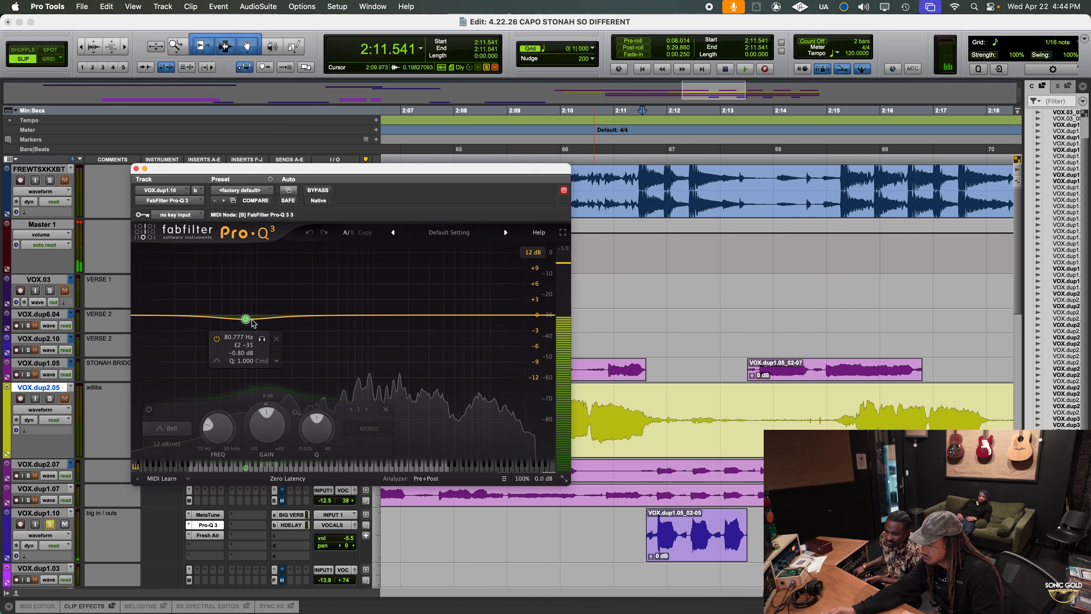
{"action": "left_click", "coordinate": [172, 343]}
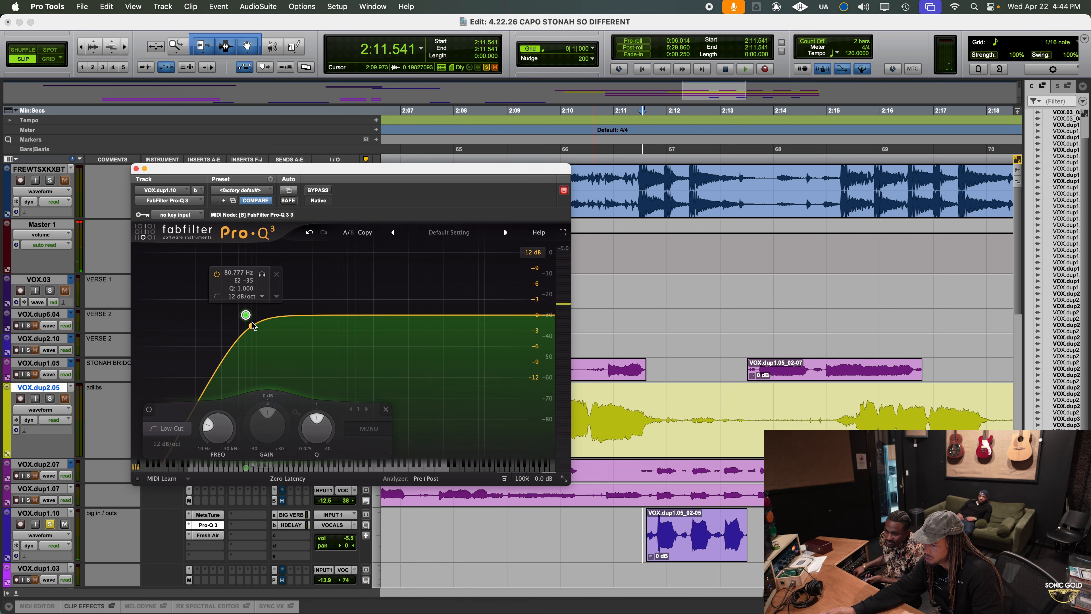
{"action": "key", "text": "space"}
{"action": "left_click_drag", "start_coordinate": [245, 315], "coordinate": [279, 315]}
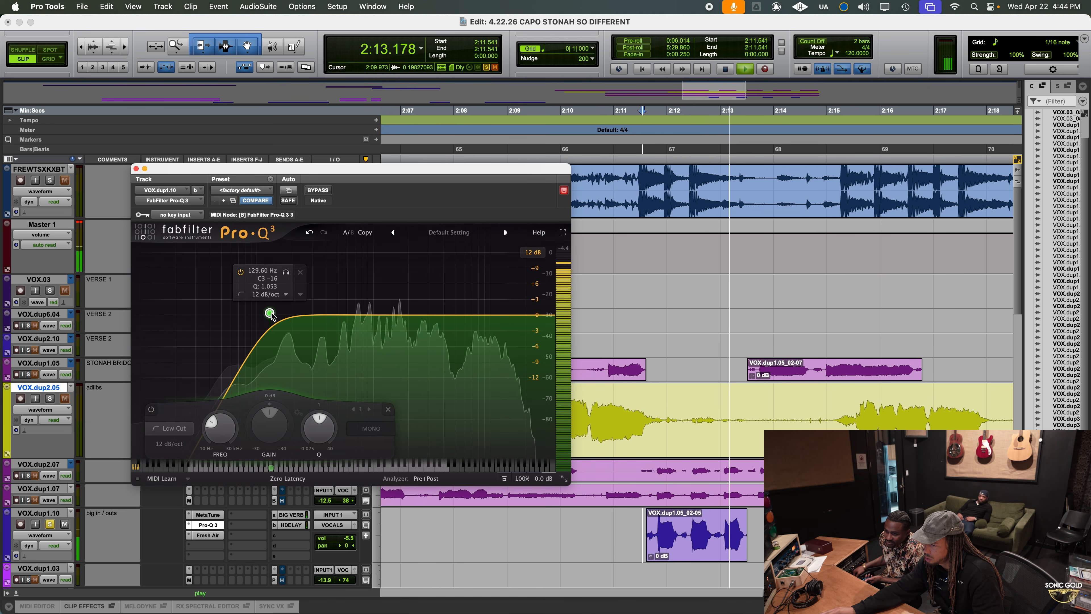
{"action": "key", "text": "space"}
Play from about 2:09 and compare the big in / outs track soloed and in the full mix
{"action": "left_click", "coordinate": [516, 151]}
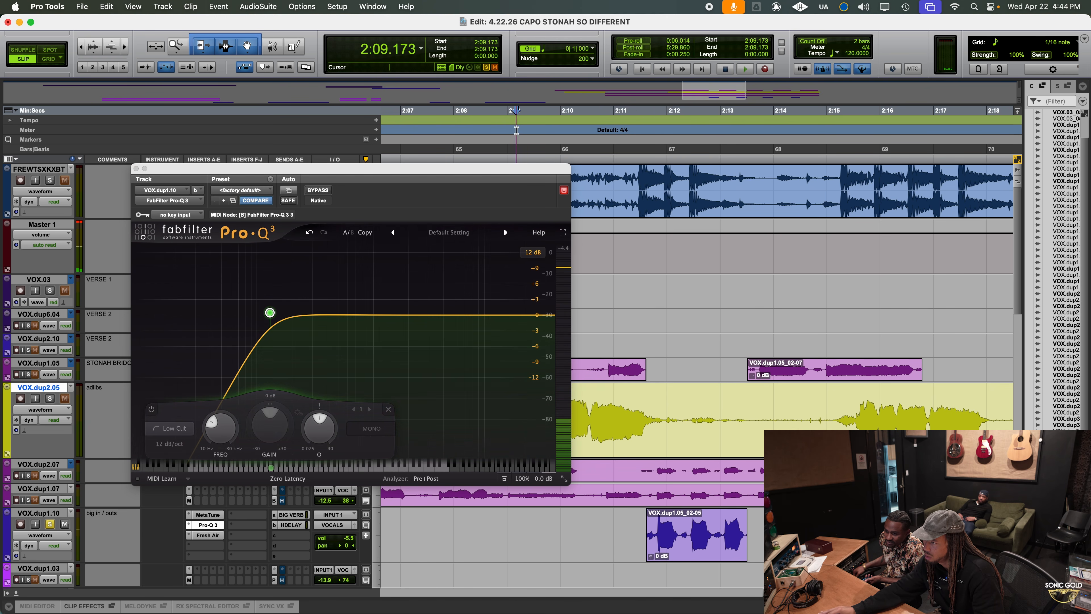
{"action": "key", "text": "space"}
{"action": "key", "text": "space"}
{"action": "left_click", "coordinate": [50, 524]}
{"action": "key", "text": "space"}
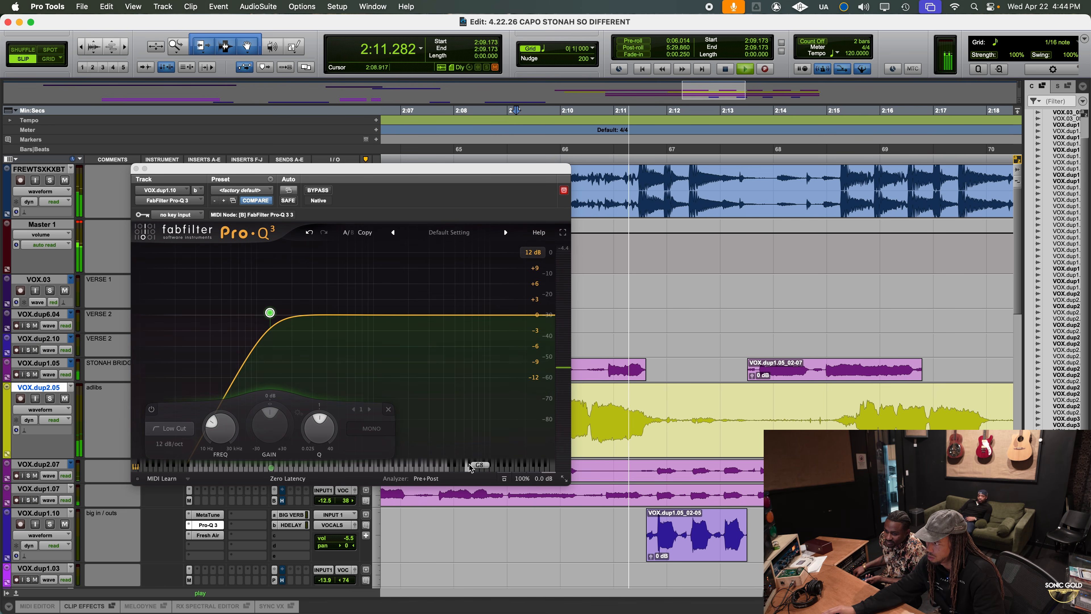
{"action": "left_click", "coordinate": [50, 524]}
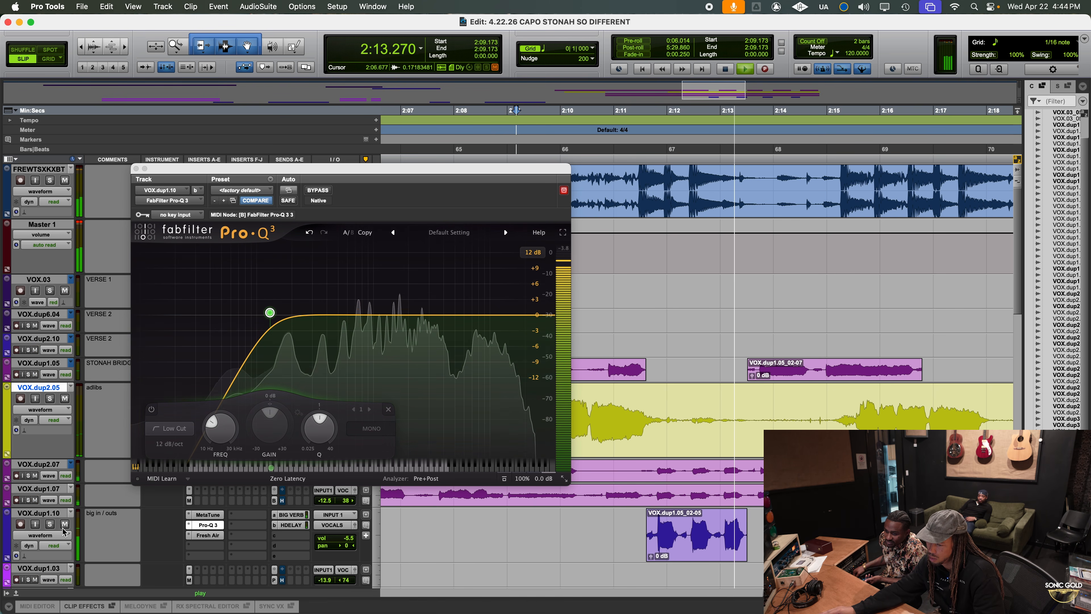
{"action": "key", "text": "space"}
Sweep a boosted bell band over the soloed big in / outs vocal, setting it to about 1.68 kHz, +5.66 dB and Q 2.752
{"action": "left_click_drag", "start_coordinate": [397, 315], "coordinate": [405, 305]}
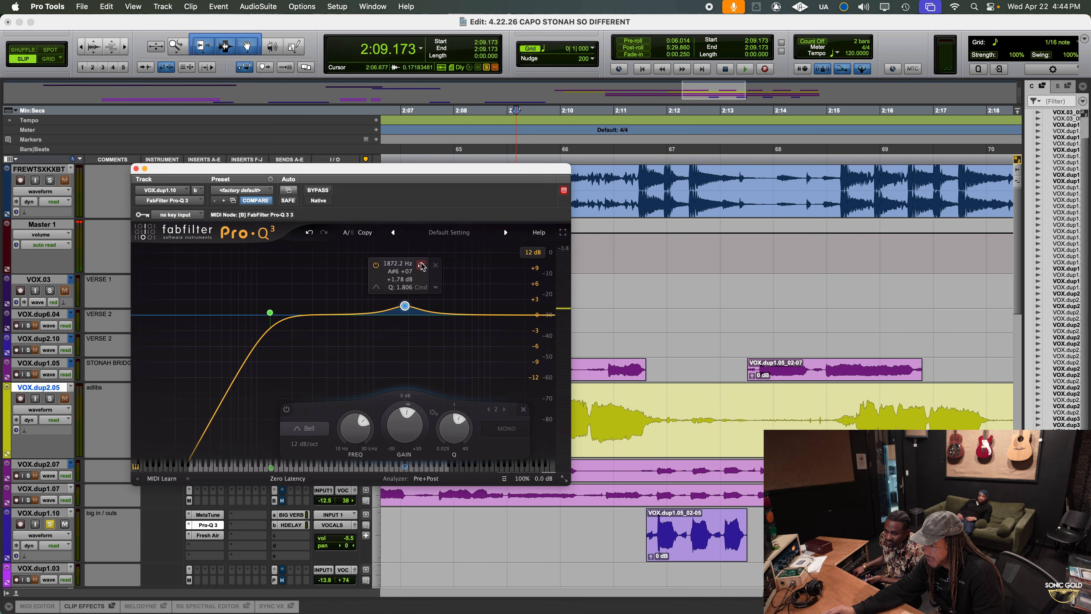
{"action": "left_click_drag", "start_coordinate": [405, 305], "coordinate": [435, 304]}
{"action": "left_click", "coordinate": [648, 153]}
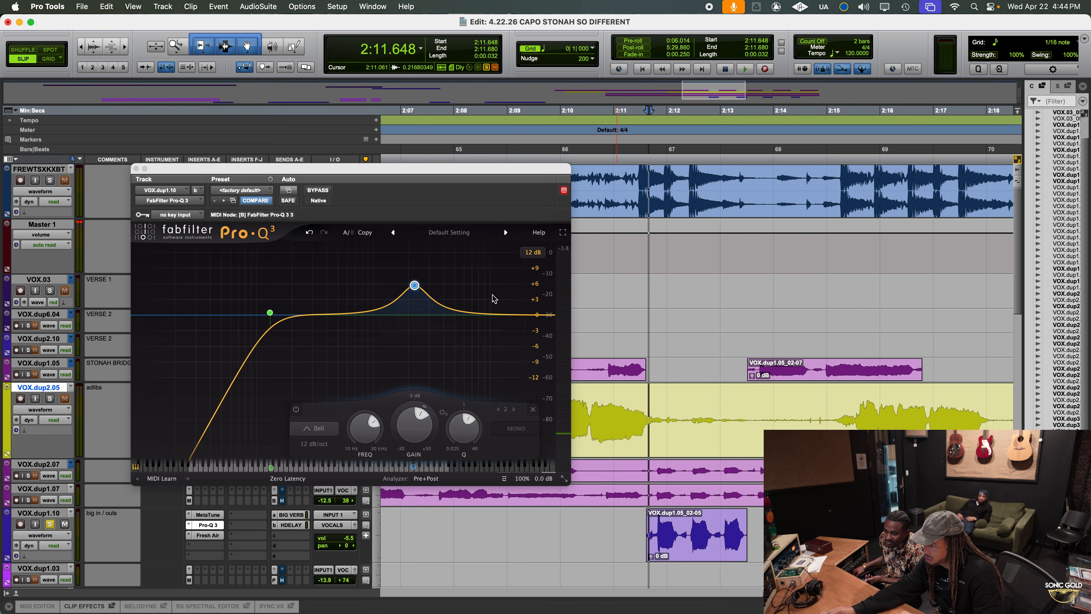
{"action": "key", "text": "space"}
{"action": "key", "text": "space"}
{"action": "left_click", "coordinate": [638, 152]}
{"action": "key", "text": "space"}
{"action": "key", "text": "space"}
{"action": "mouse_move", "coordinate": [431, 303]}
{"action": "left_mouse_down"}
{"action": "mouse_move", "coordinate": [421, 303]}
{"action": "mouse_move", "coordinate": [440, 300]}
{"action": "mouse_move", "coordinate": [360, 305]}
{"action": "mouse_move", "coordinate": [416, 304]}
{"action": "left_mouse_up"}
{"action": "key", "text": "space"}
{"action": "key", "text": "space"}
{"action": "key", "text": "space"}
{"action": "key", "text": "space"}
{"action": "key", "text": "space"}
{"action": "key", "text": "space"}
{"action": "key", "text": "space"}
{"action": "key", "text": "space"}
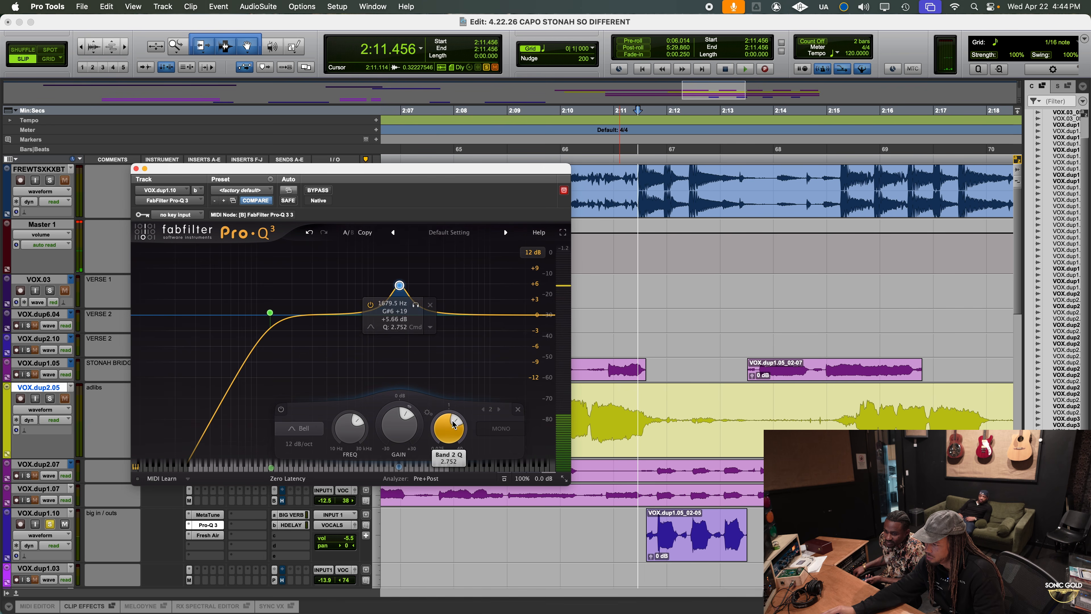
Set the 1.68 kHz bell band's gain to -2 dB and its Q to about 3.6
{"action": "double_click", "coordinate": [399, 425]}
{"action": "key", "text": "space"}
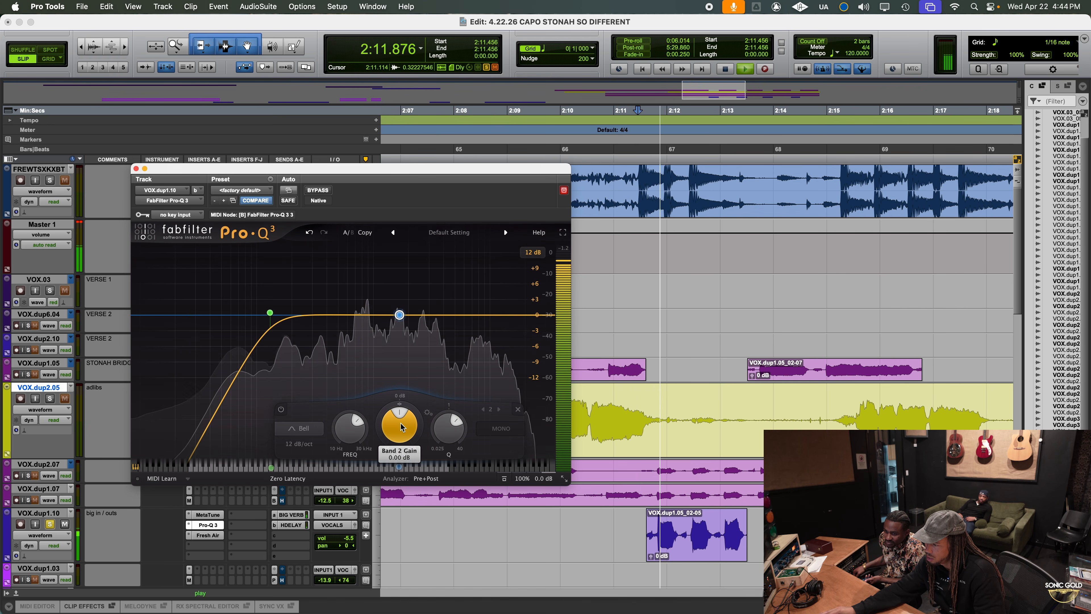
{"action": "left_click_drag", "start_coordinate": [401, 426], "coordinate": [400, 457]}
{"action": "key", "text": "space"}
{"action": "key", "text": "space"}
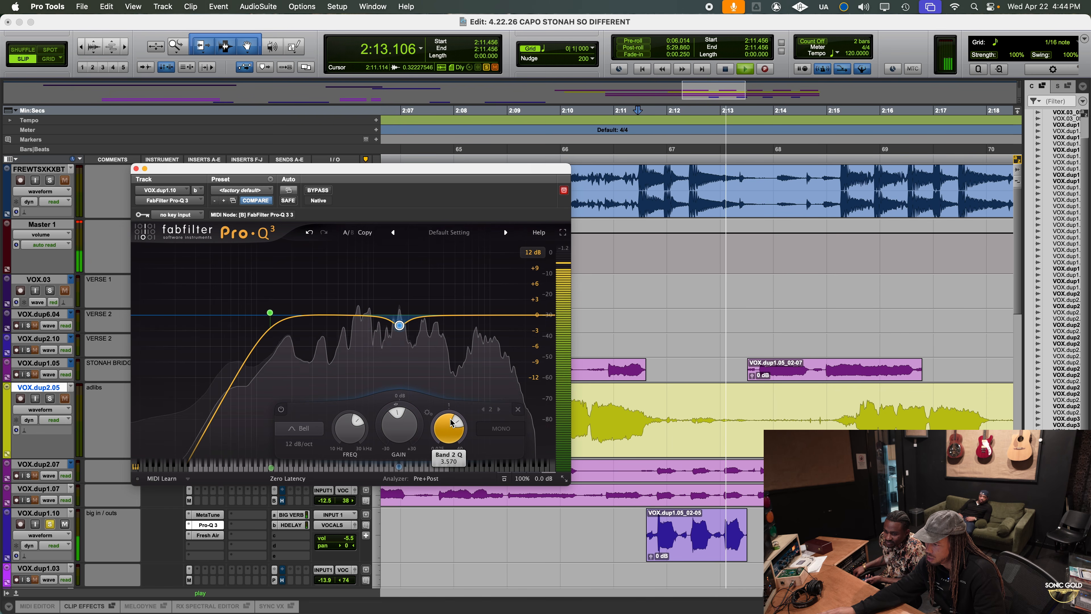
{"action": "key", "text": "space"}
Unsolo the big in / outs track and listen to it in the full mix from about 2:09.5
{"action": "left_click", "coordinate": [48, 525]}
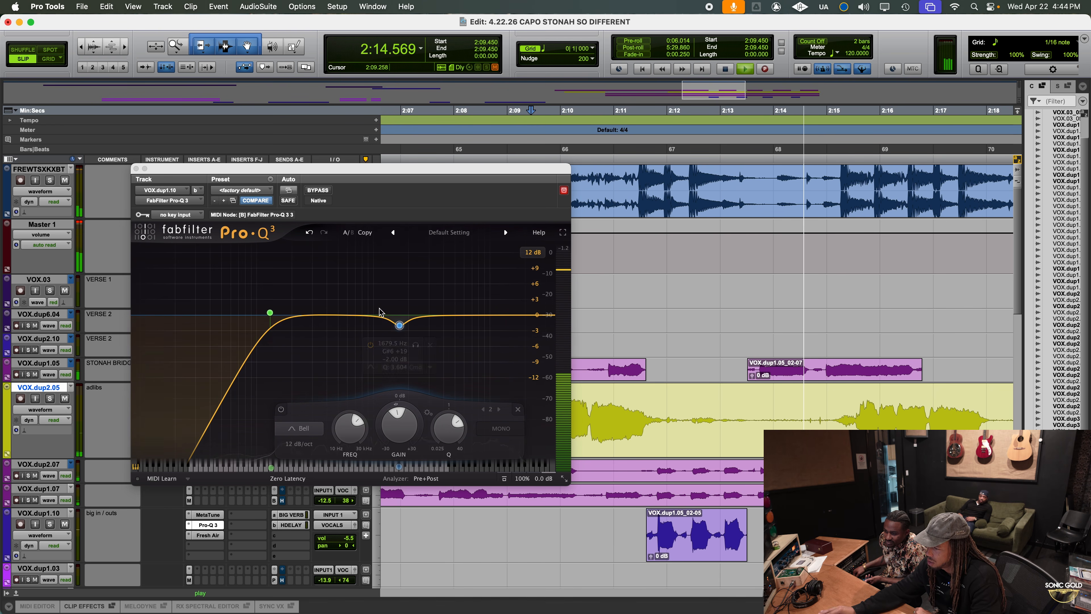
{"action": "mouse_move", "coordinate": [272, 313]}
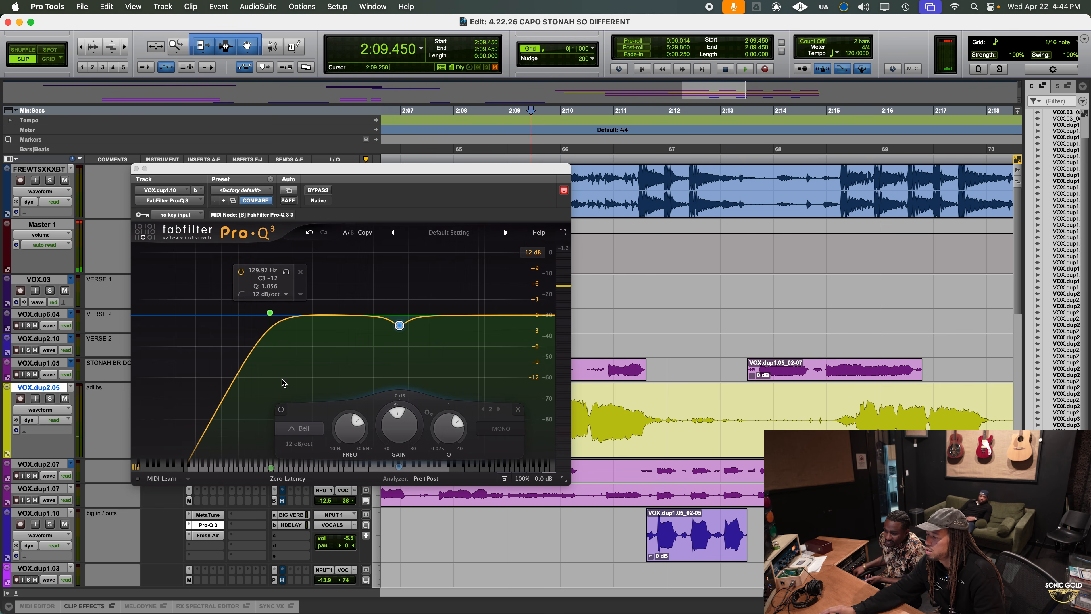
{"action": "left_click_drag", "start_coordinate": [613, 533], "coordinate": [779, 533]}
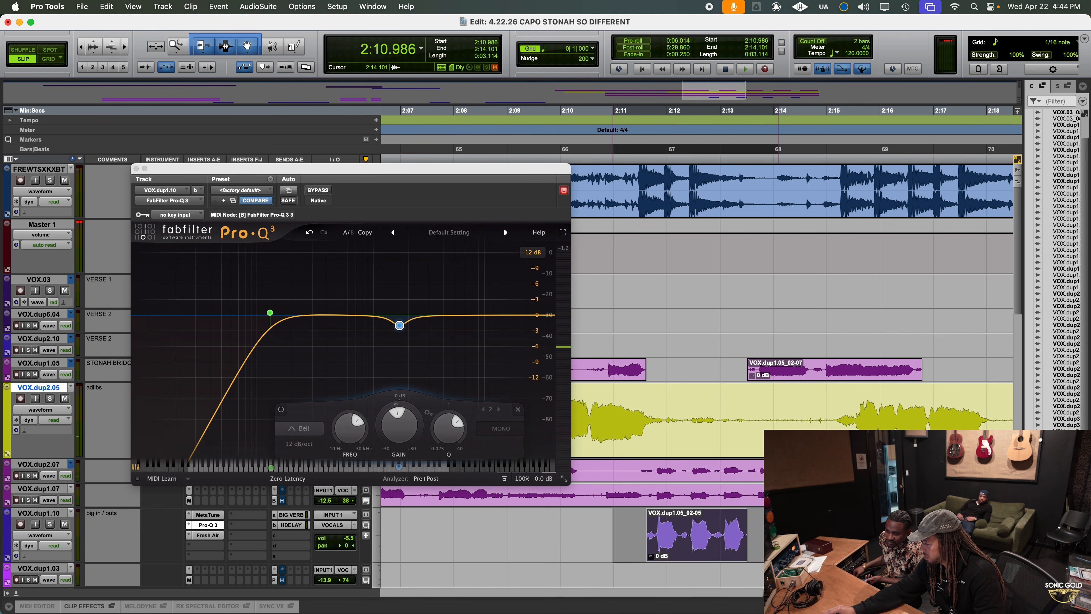
{"action": "left_click", "coordinate": [769, 528]}
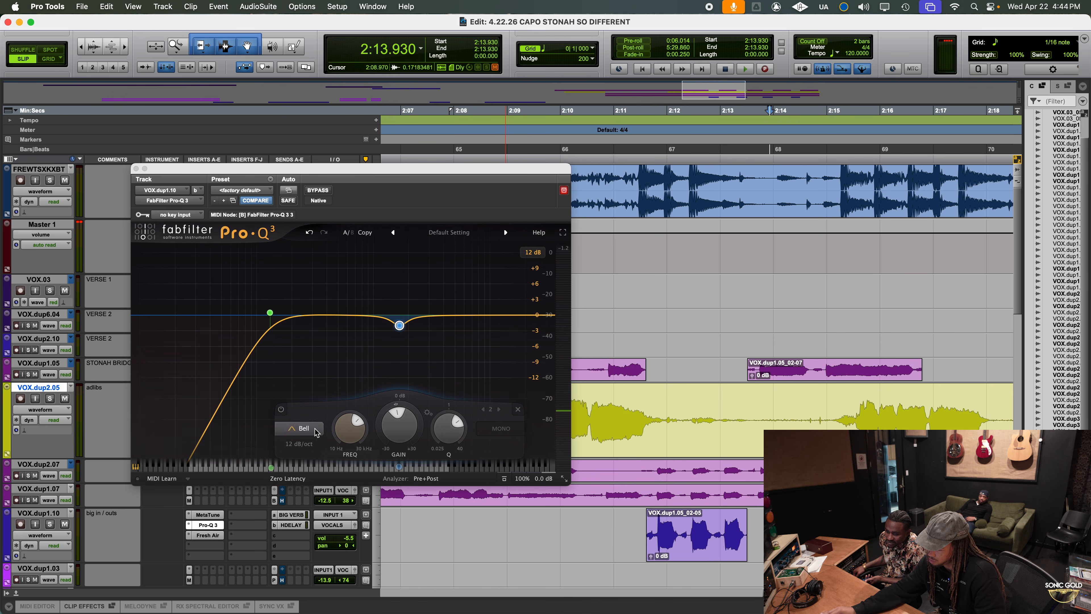
Set the low cut band's slope to 24 dB/oct in the big in / outs track's Pro-Q 3
{"action": "left_click", "coordinate": [301, 444]}
{"action": "left_click", "coordinate": [321, 475]}
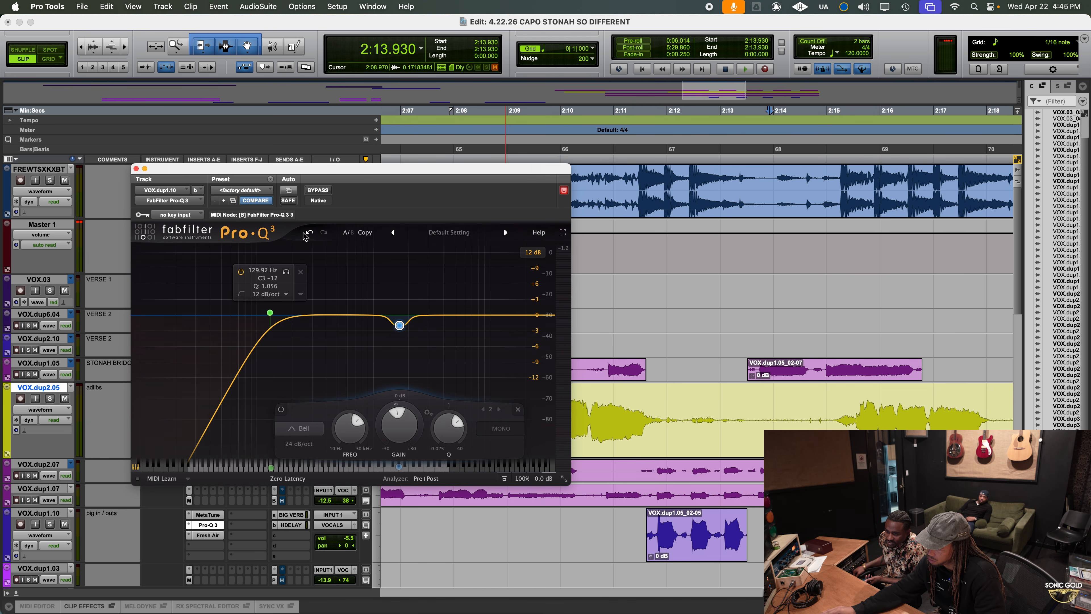
{"action": "left_click", "coordinate": [269, 312]}
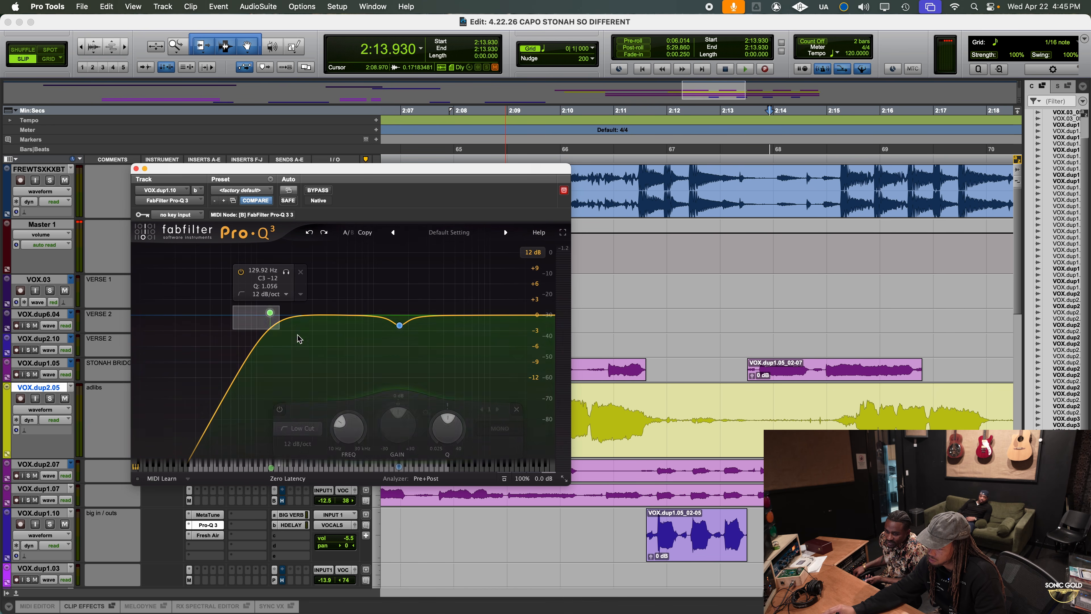
{"action": "left_click", "coordinate": [171, 446]}
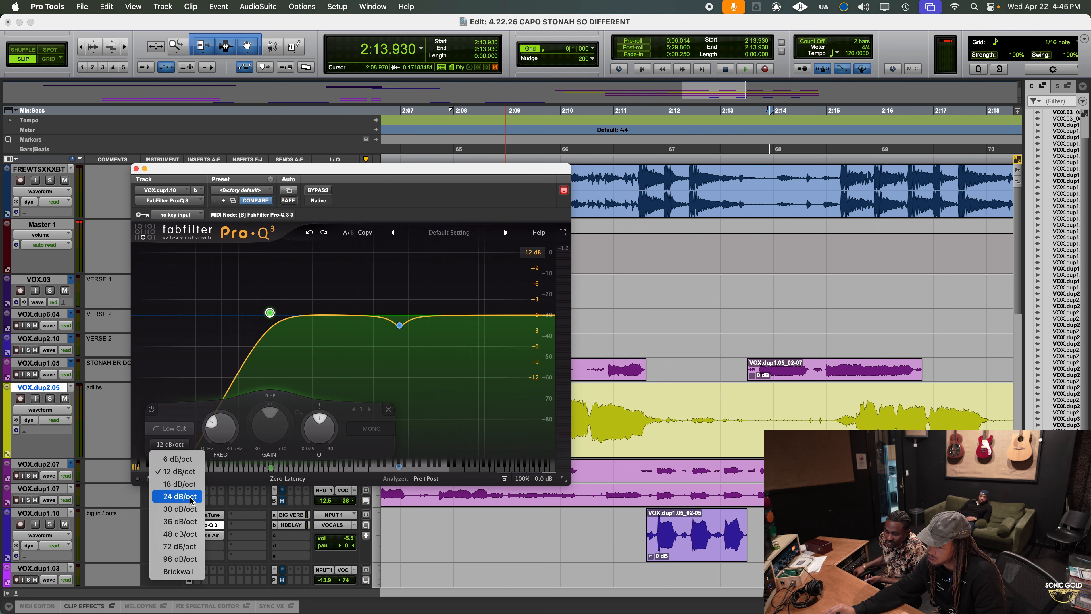
{"action": "left_click", "coordinate": [192, 498]}
Solo the big in / outs track, play it from about 2:11.5, and raise the low cut to about 344 Hz
{"action": "left_click", "coordinate": [574, 530]}
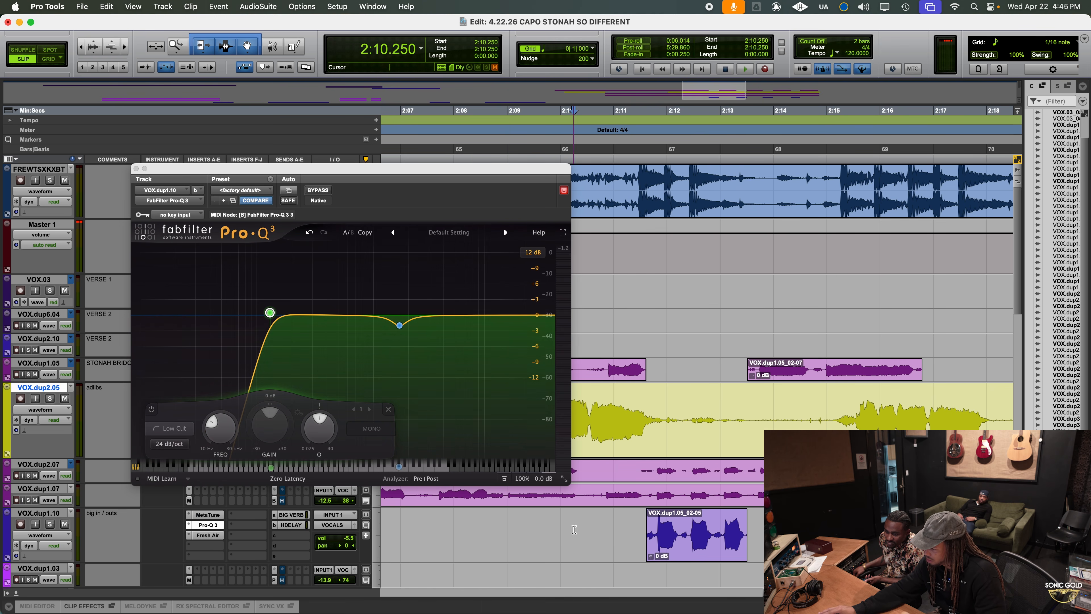
{"action": "left_click", "coordinate": [49, 524]}
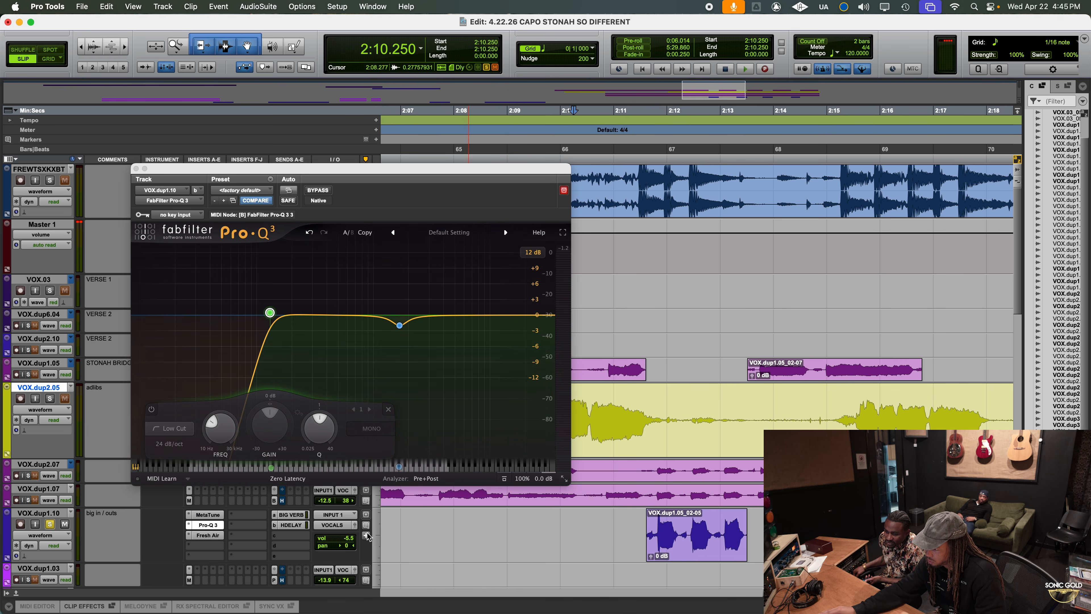
{"action": "key", "text": "space"}
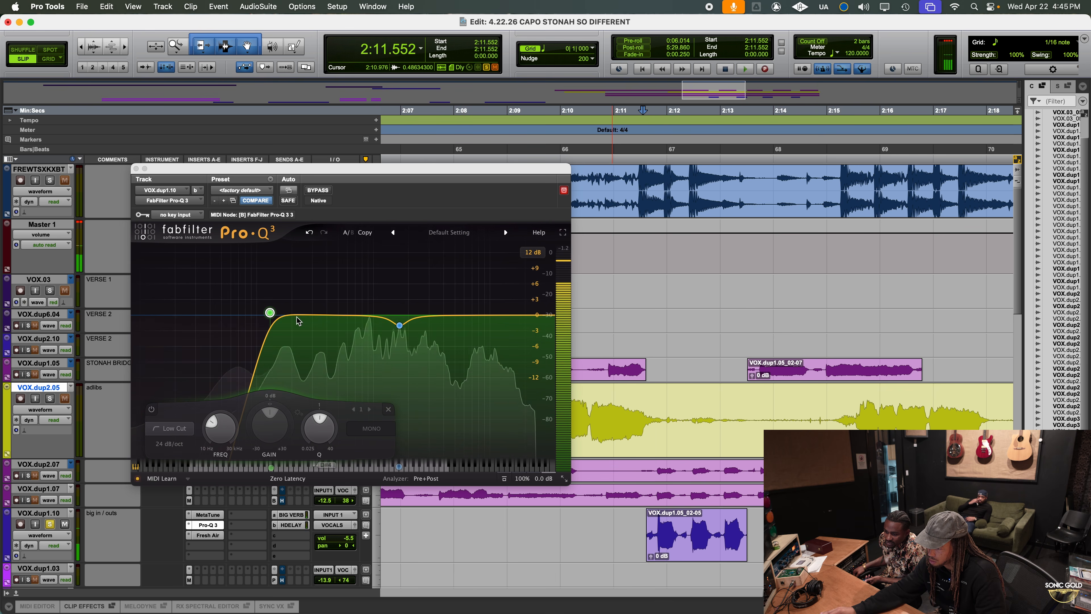
{"action": "left_click_drag", "start_coordinate": [270, 313], "coordinate": [319, 314]}
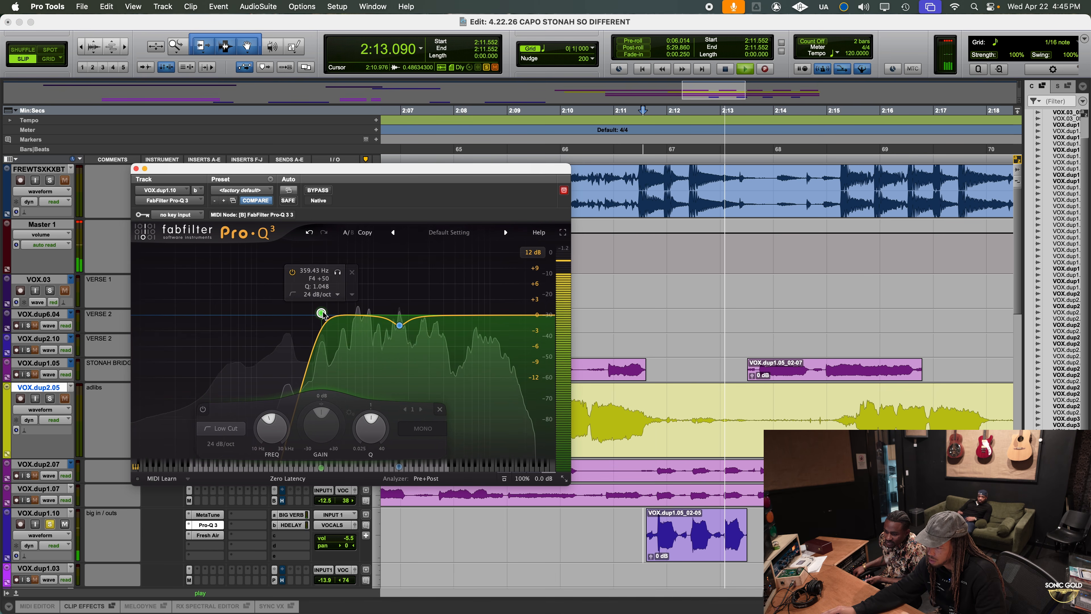
{"action": "key", "text": "space"}
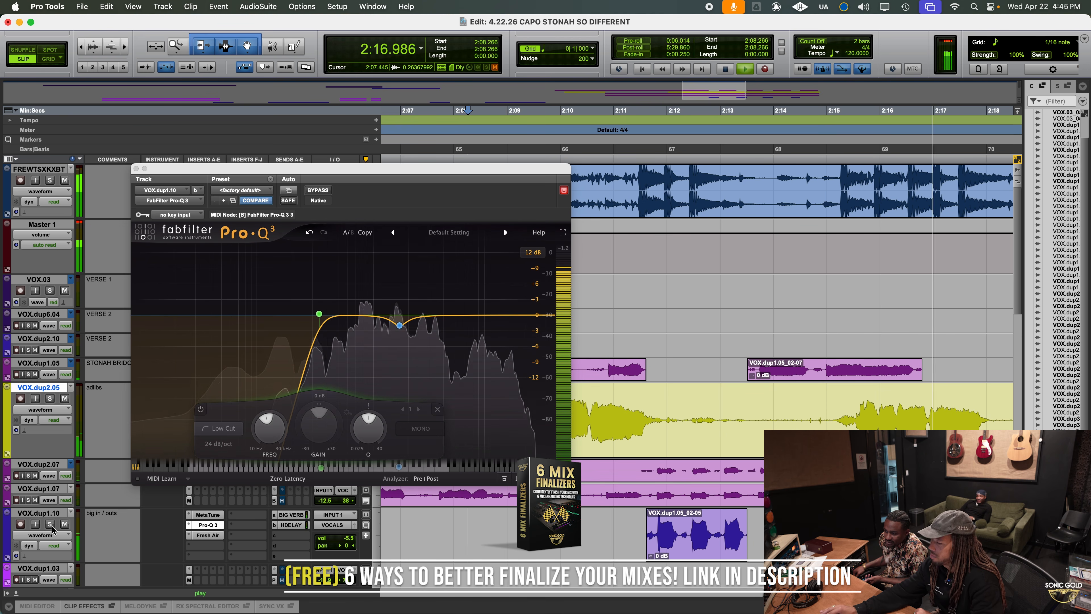
Lower the low cut's frequency slightly while the full mix plays, then stop playback
{"action": "left_click", "coordinate": [320, 317]}
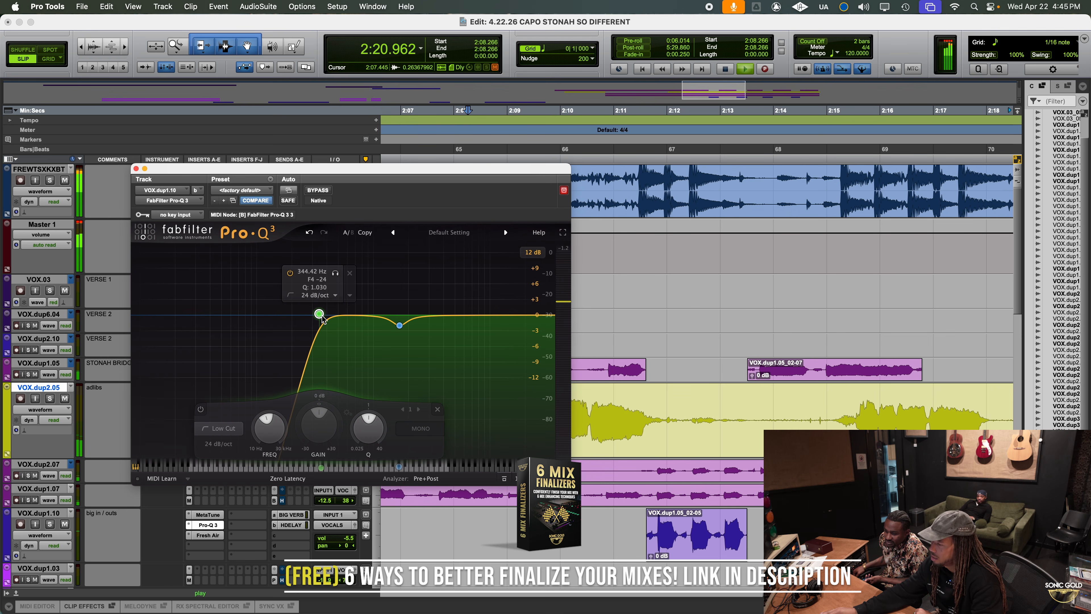
{"action": "left_click_drag", "start_coordinate": [321, 317], "coordinate": [312, 319]}
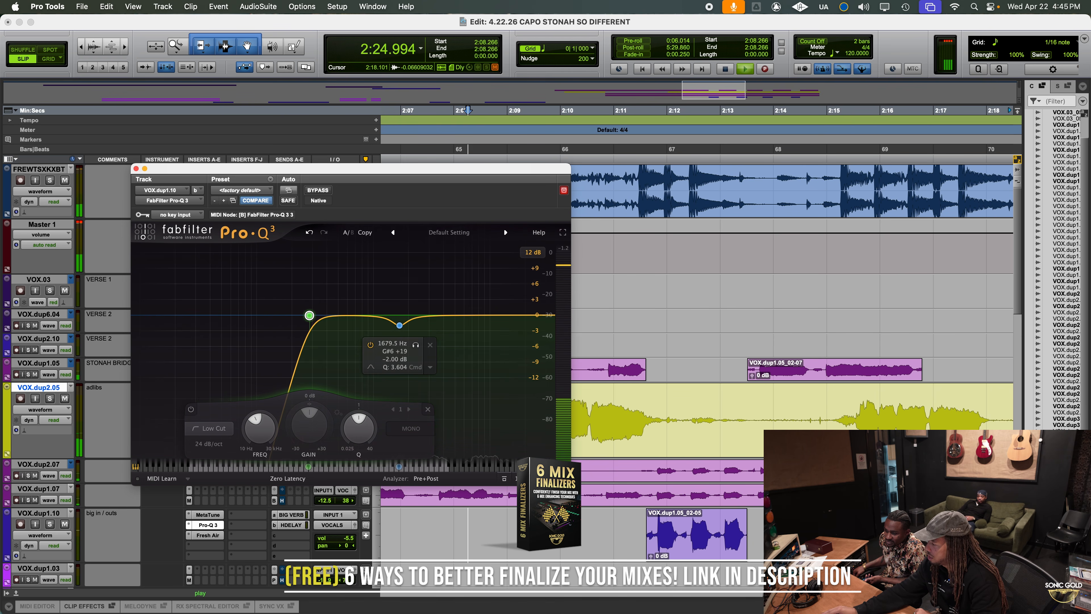
{"action": "key", "text": "r"}
{"action": "key", "text": "r"}
{"action": "key", "text": "r"}
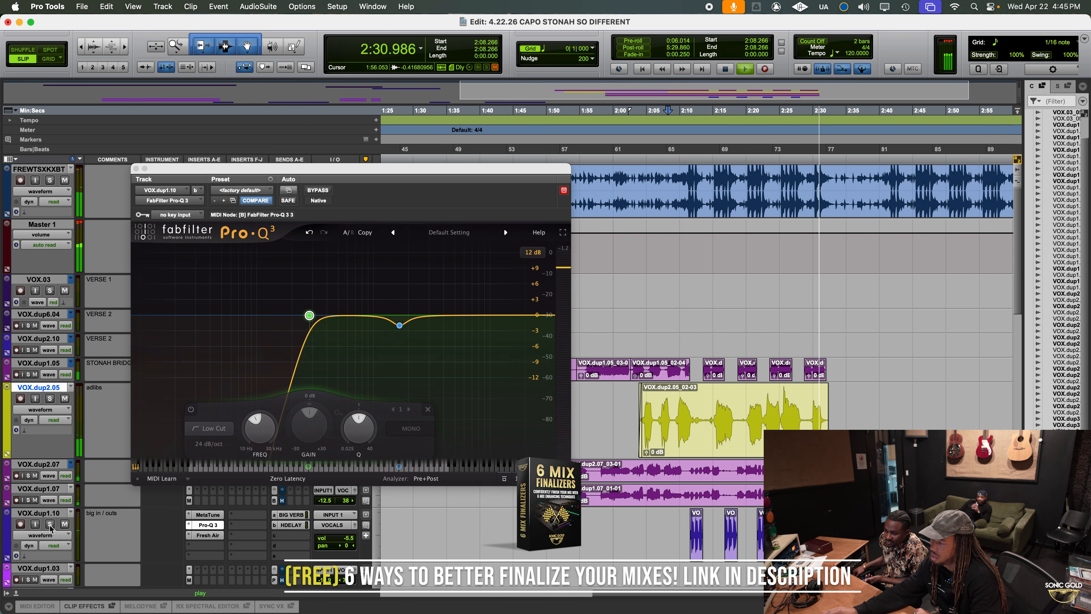
{"action": "key", "text": "space"}
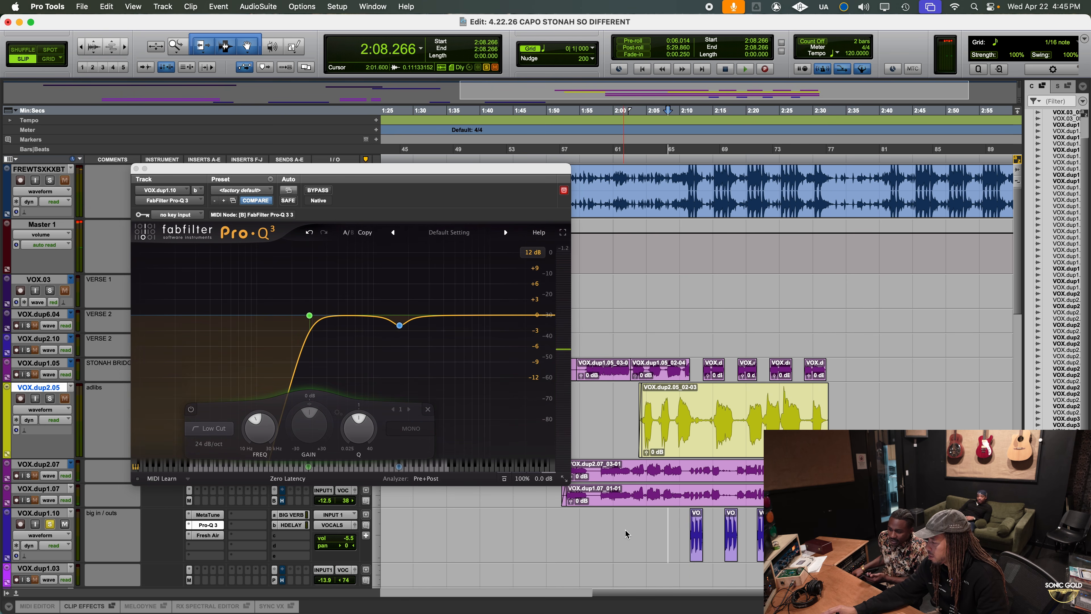
{"action": "key", "text": "t"}
{"action": "key", "text": "t"}
{"action": "scroll", "coordinate": [676, 541], "scroll_direction": "right", "scroll_amount": 3}
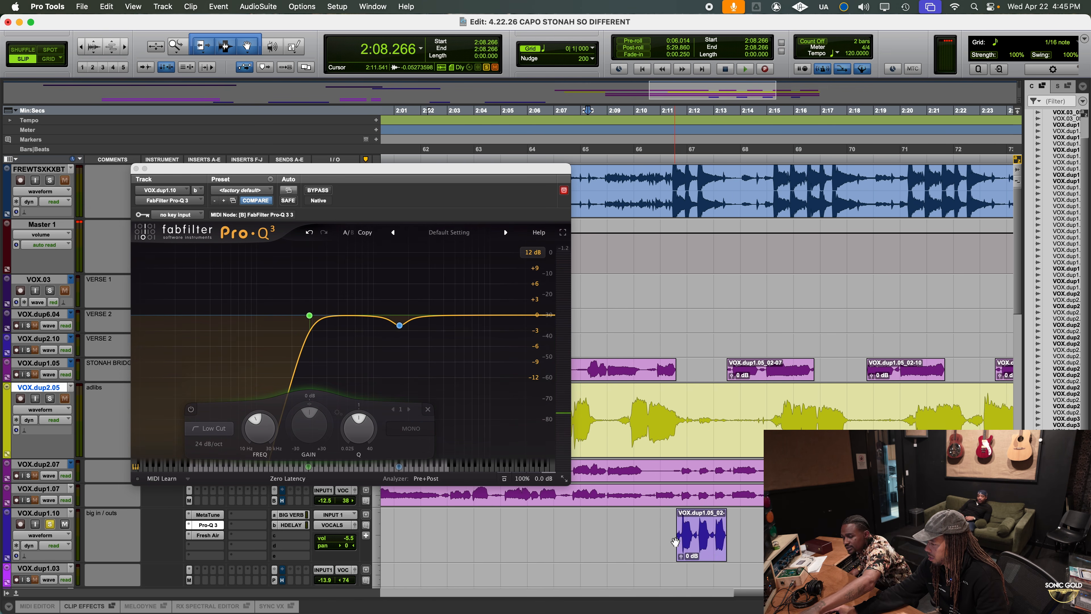
{"action": "key", "text": "r"}
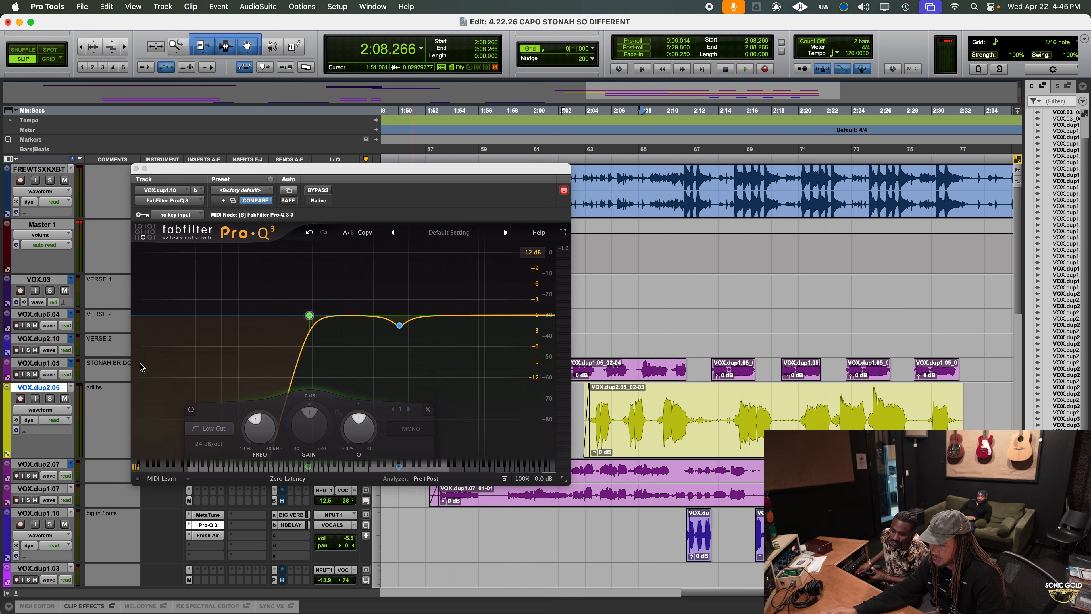
Group the VOX.dup2.07 and VOX.dup1.07 tracks for mix and edit, and lower their volume to -13.6 dB during full-mix playback
{"action": "left_click", "coordinate": [136, 169]}
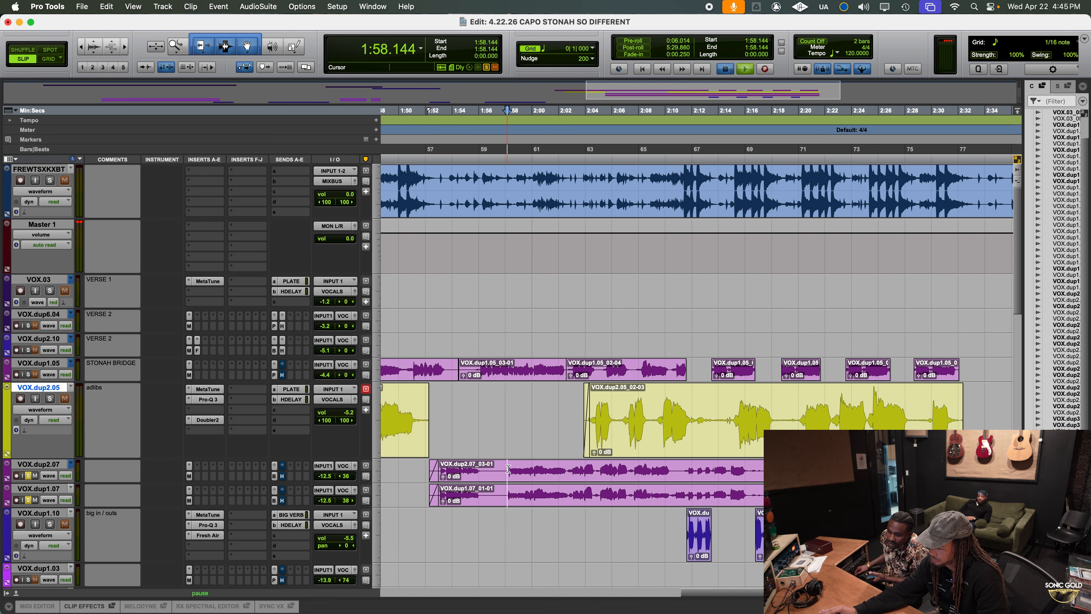
{"action": "key", "text": "space"}
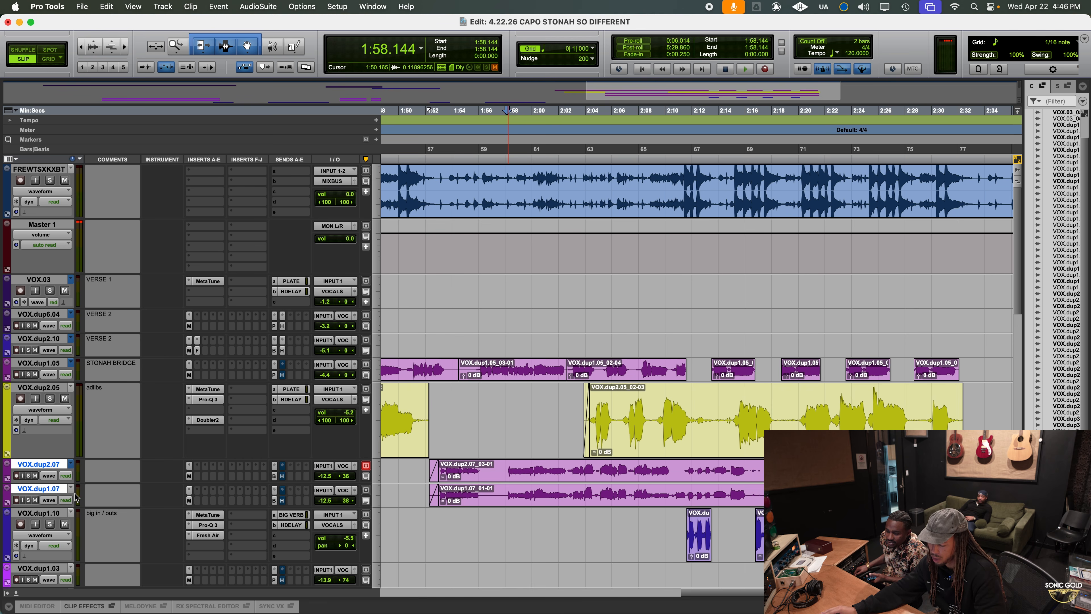
{"action": "key", "text": "super+g"}
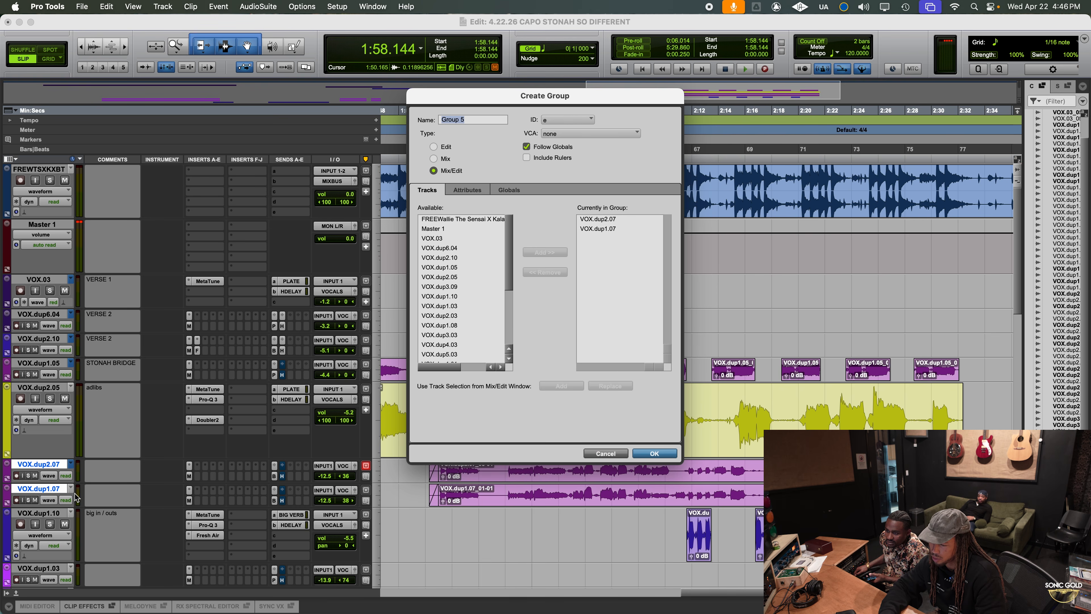
{"action": "key", "text": "Return"}
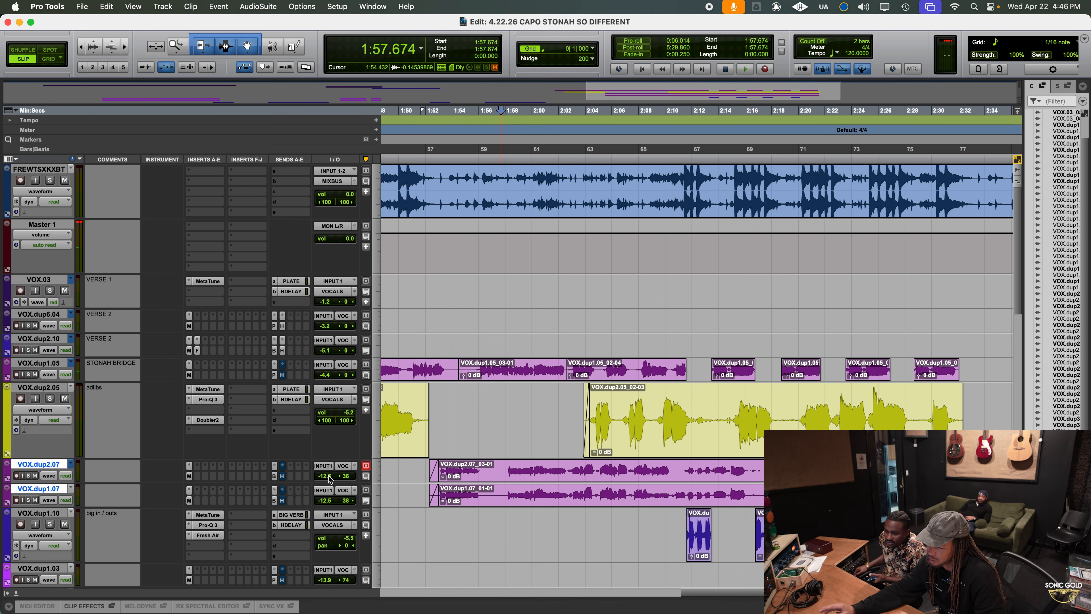
{"action": "left_click_drag", "start_coordinate": [332, 478], "coordinate": [333, 486]}
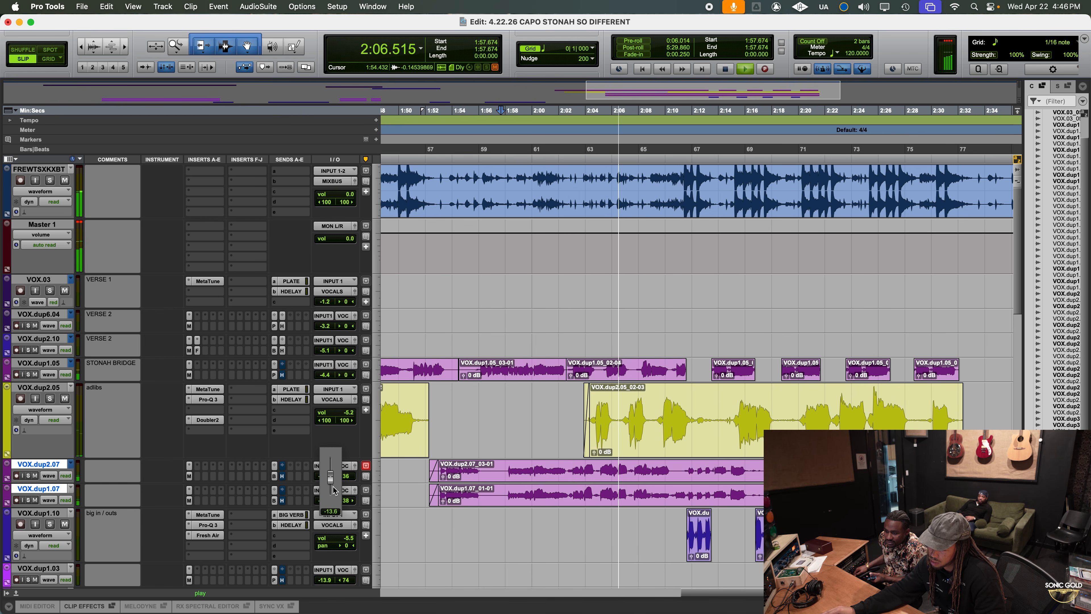
{"action": "left_click_drag", "start_coordinate": [334, 490], "coordinate": [334, 490]}
Solo and enlarge the VOX.dup1.05 bridge track, and insert FabFilter Pro-Q 3 (mono) after MetaTune
{"action": "left_click_drag", "start_coordinate": [37, 384], "coordinate": [37, 396]}
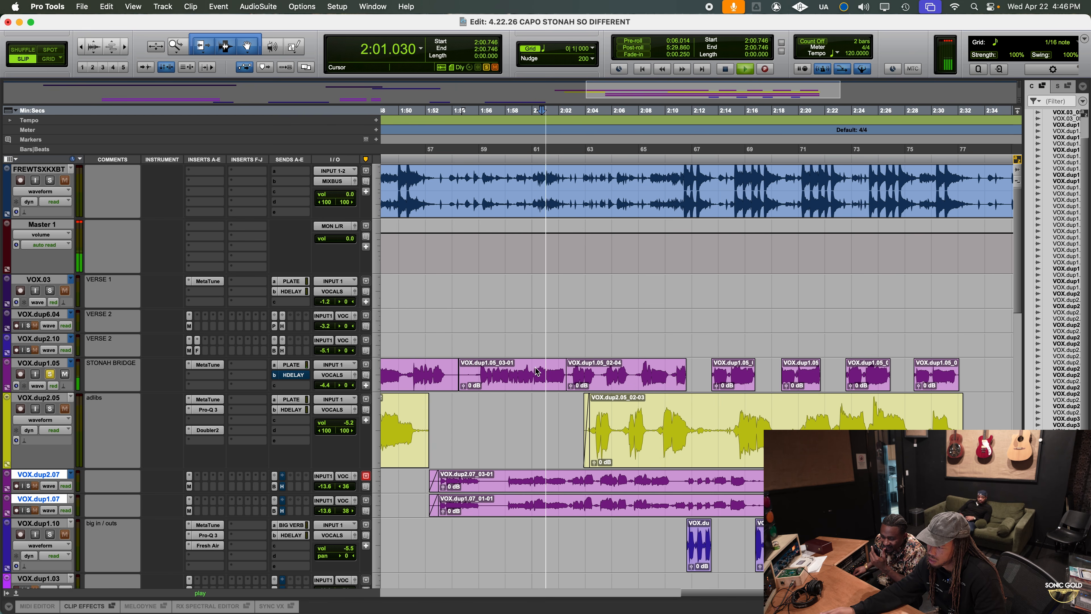
{"action": "left_click", "coordinate": [213, 374]}
{"action": "mouse_move", "coordinate": [222, 375]}
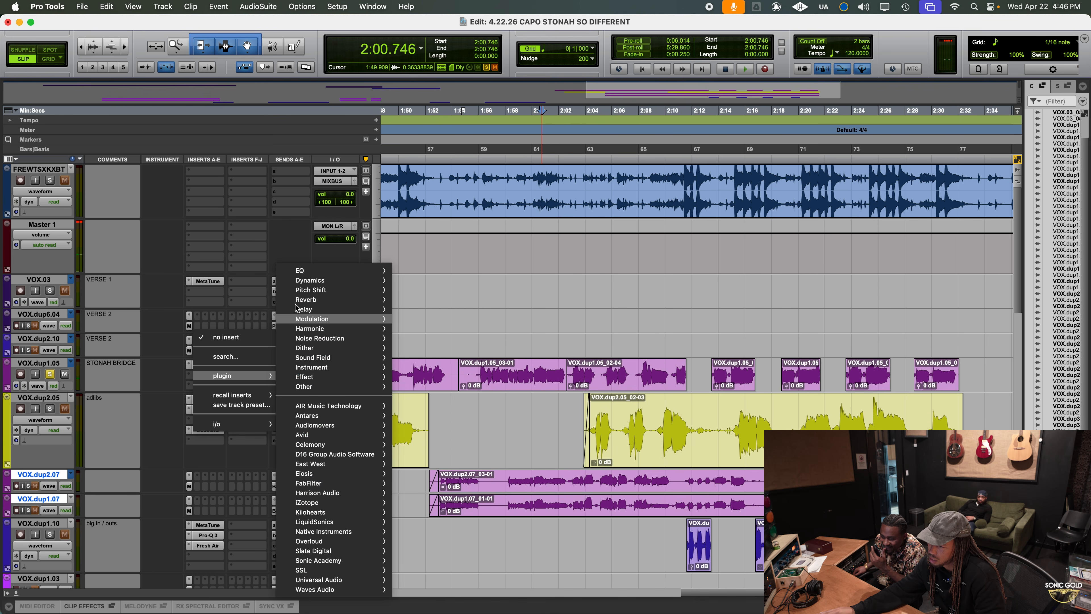
{"action": "mouse_move", "coordinate": [337, 275]}
{"action": "key", "text": "f"}
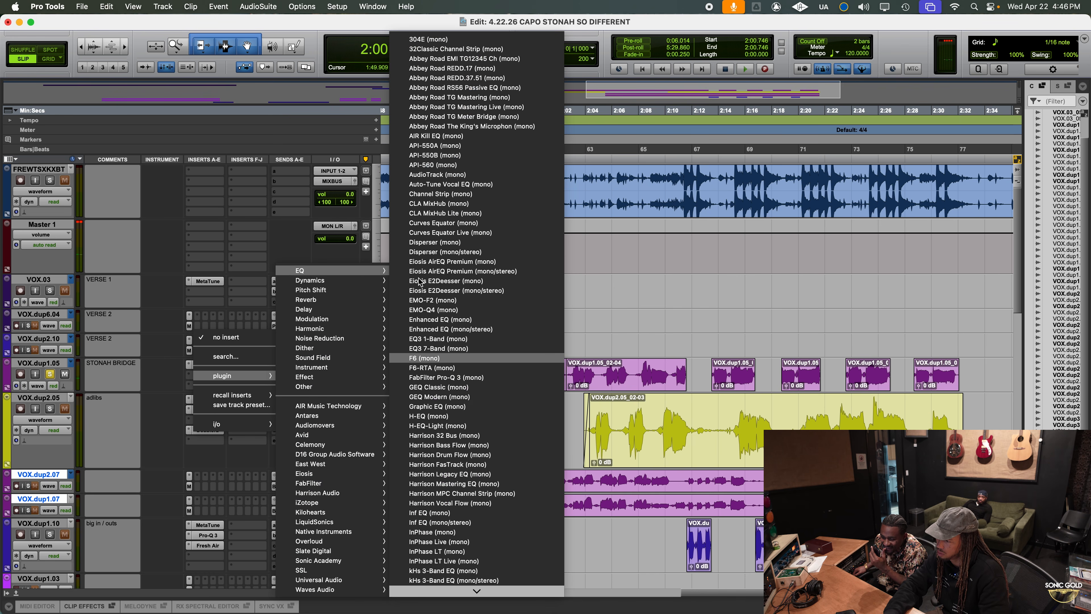
{"action": "key", "text": "a"}
{"action": "key", "text": "Return"}
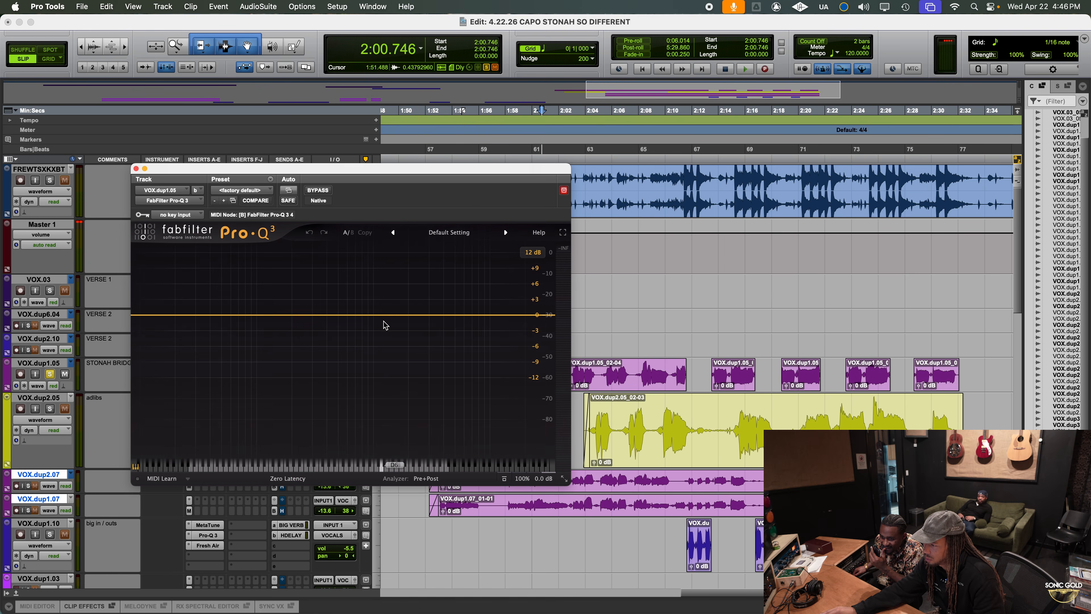
Add a bell band with a 24 dB/oct slope in the upper mids of the bridge track's Pro-Q 3
{"action": "left_click", "coordinate": [397, 318]}
{"action": "left_click", "coordinate": [297, 443]}
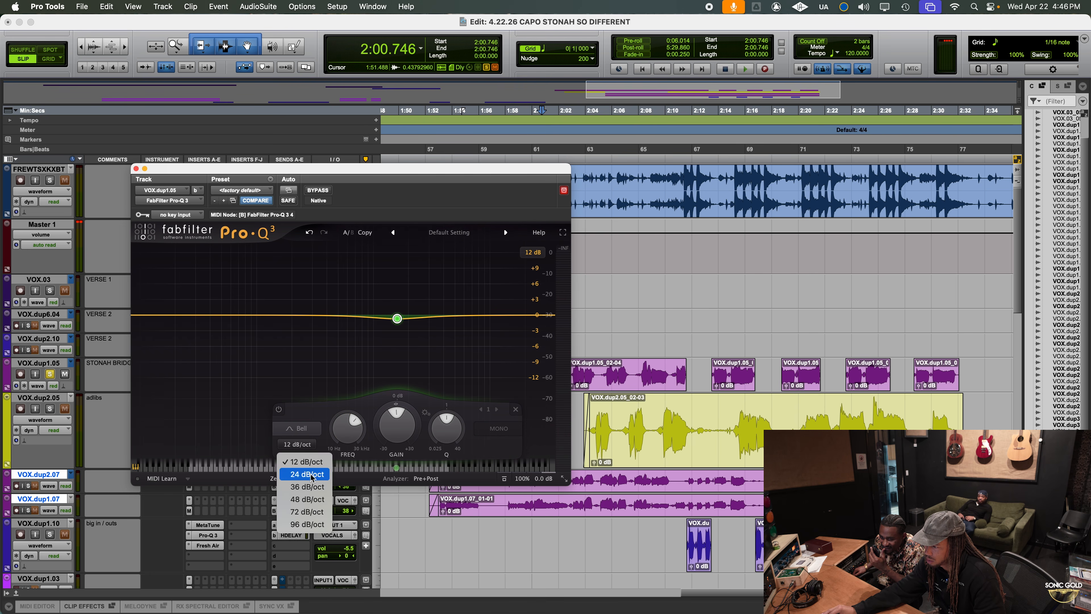
{"action": "left_click", "coordinate": [301, 473]}
Set the bell band to about 1905 Hz and -0.62 dB with a negative dynamic range while auditioning the soloed bridge
{"action": "key", "text": "space"}
{"action": "key", "text": "space"}
{"action": "mouse_move", "coordinate": [411, 338]}
{"action": "left_mouse_down"}
{"action": "mouse_move", "coordinate": [375, 334]}
{"action": "mouse_move", "coordinate": [423, 338]}
{"action": "left_mouse_up"}
{"action": "key", "text": "space"}
{"action": "key", "text": "space"}
{"action": "left_click_drag", "start_coordinate": [417, 425], "coordinate": [419, 446]}
{"action": "key", "text": "space"}
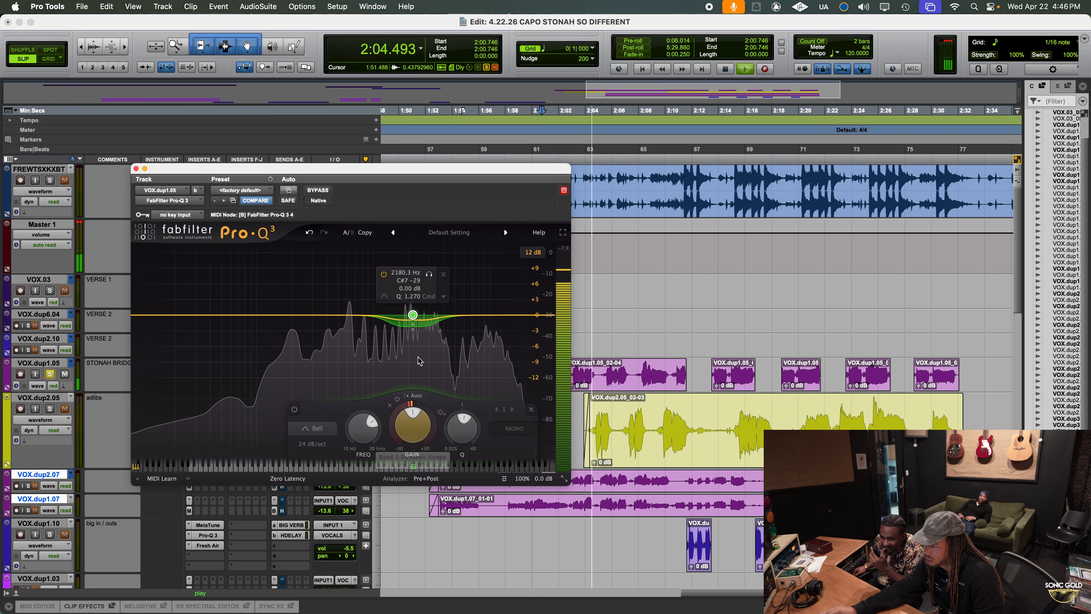
{"action": "left_click_drag", "start_coordinate": [429, 275], "coordinate": [422, 275]}
{"action": "left_click_drag", "start_coordinate": [408, 431], "coordinate": [406, 450]}
{"action": "key", "text": "space"}
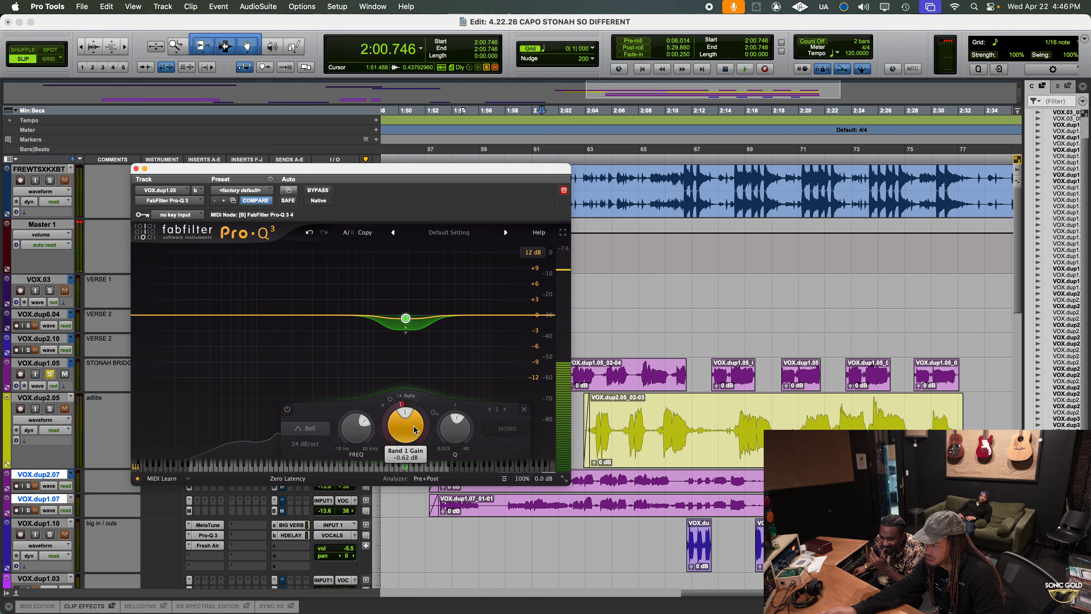
Deepen the bell band's negative dynamic range and shift its frequency to about 1931.5 Hz while the soloed bridge plays
{"action": "key", "text": "space"}
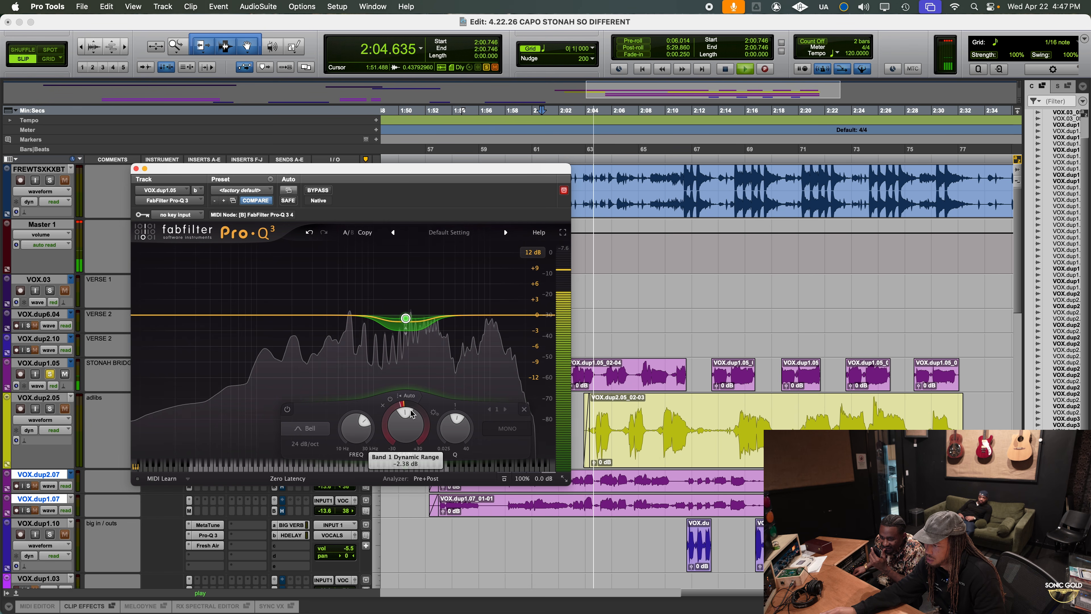
{"action": "left_click_drag", "start_coordinate": [412, 405], "coordinate": [412, 413]}
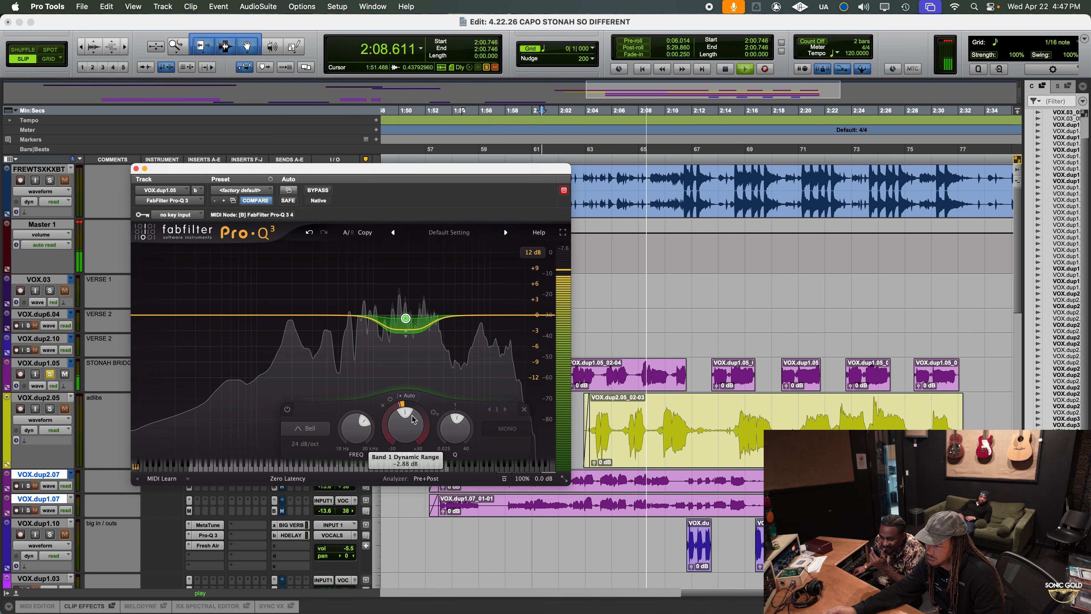
{"action": "left_click_drag", "start_coordinate": [407, 334], "coordinate": [407, 339]}
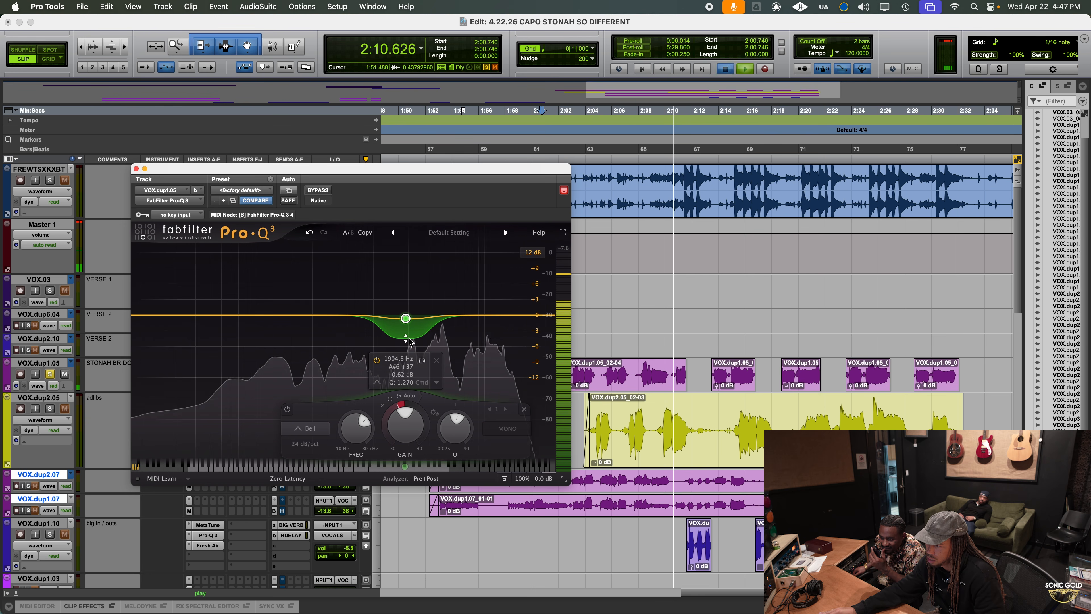
{"action": "key", "text": "space"}
{"action": "key", "text": "space"}
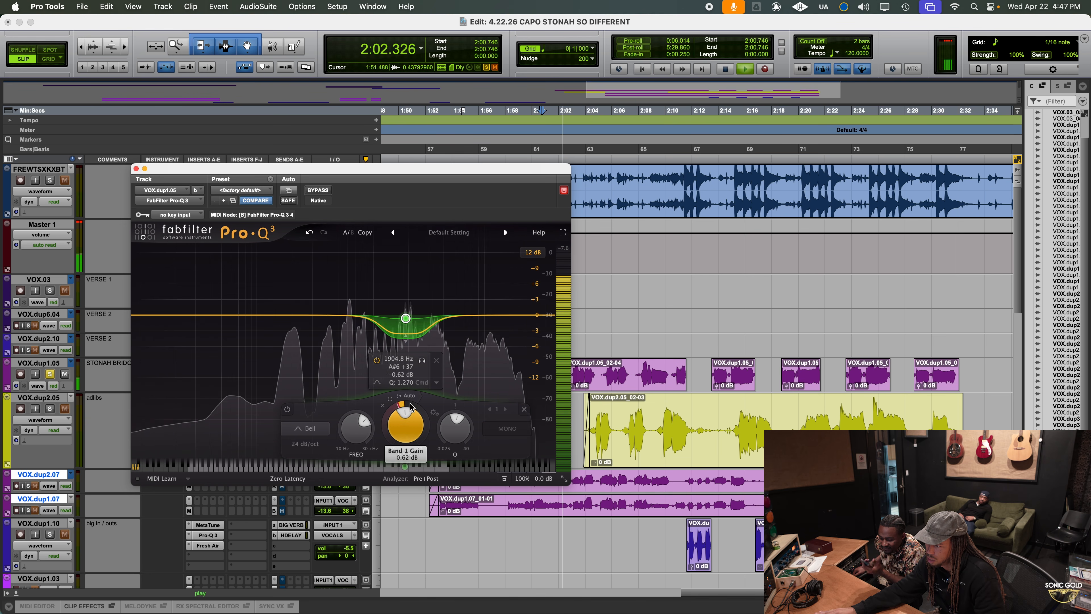
{"action": "left_click_drag", "start_coordinate": [422, 363], "coordinate": [424, 363]}
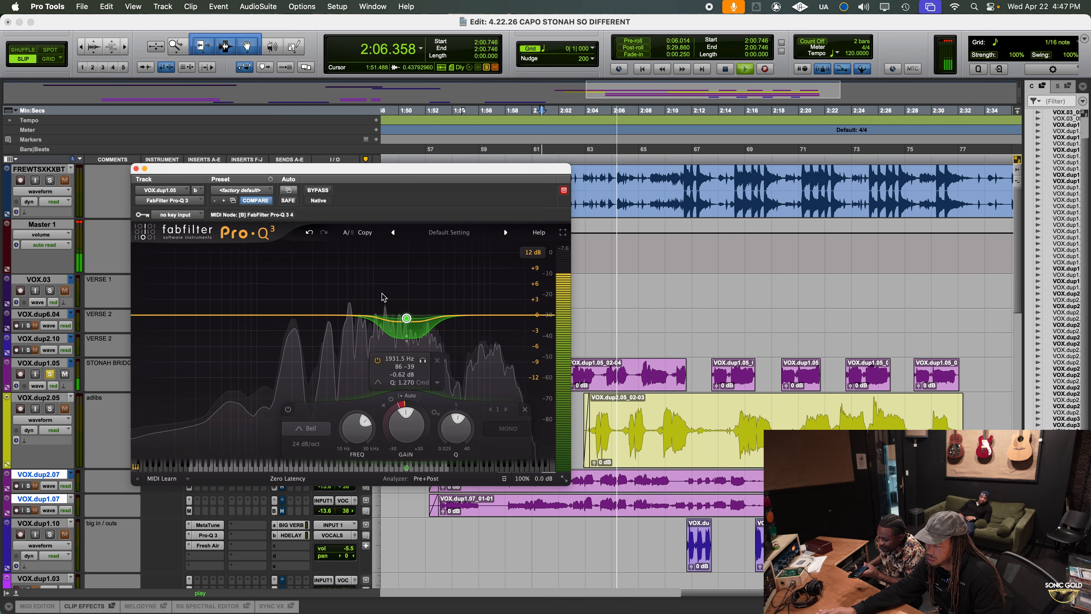
{"action": "key", "text": "space"}
Unsolo the bridge track, play the full mix, and add a low cut band with an 18 dB/oct slope in its Pro-Q 3
{"action": "left_click", "coordinate": [136, 168]}
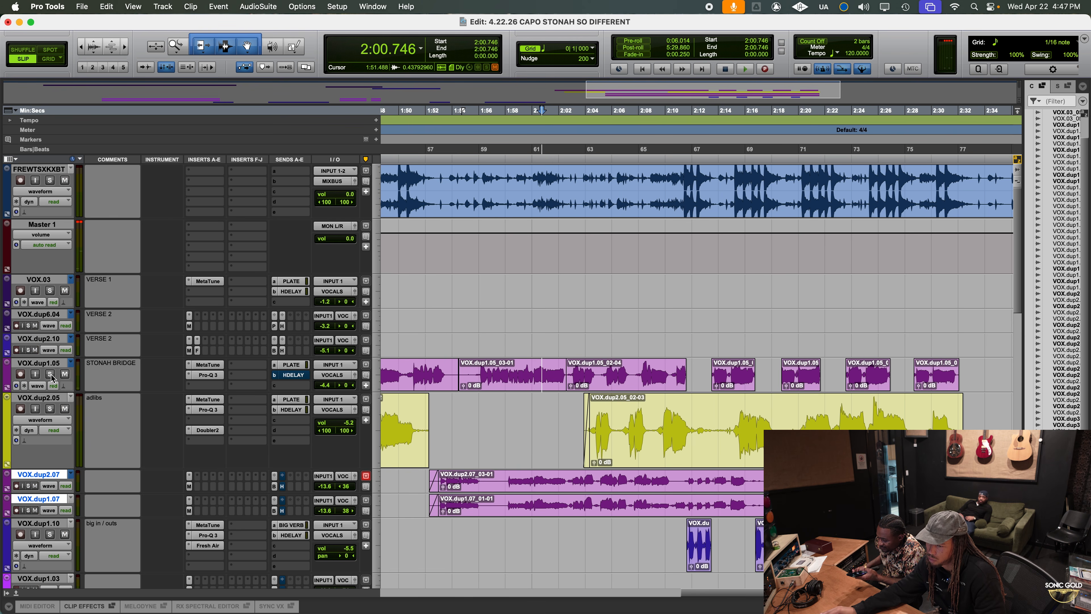
{"action": "key", "text": "space"}
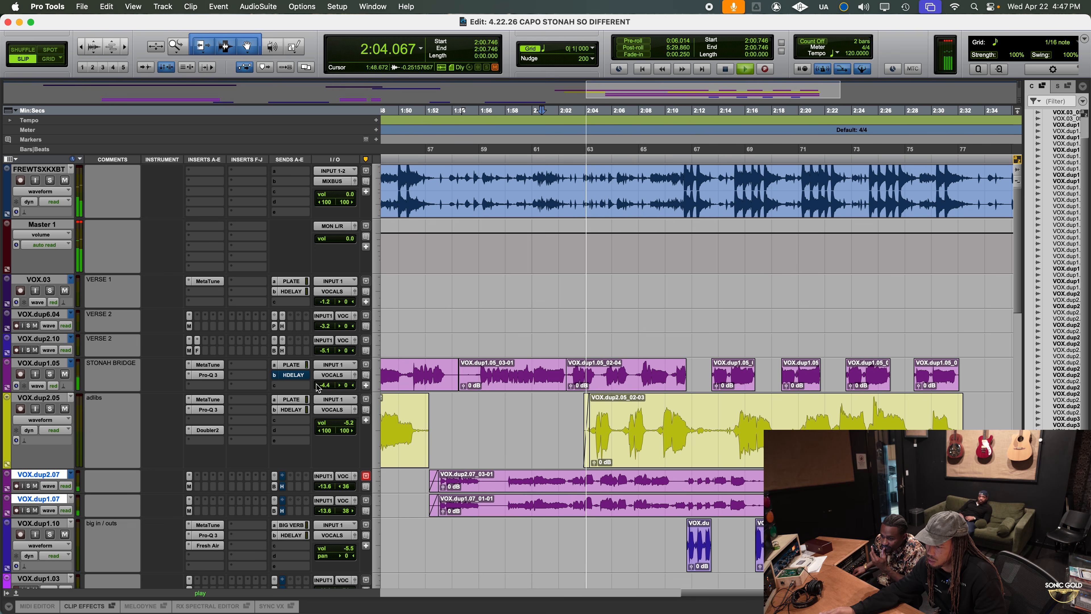
{"action": "left_click", "coordinate": [208, 375]}
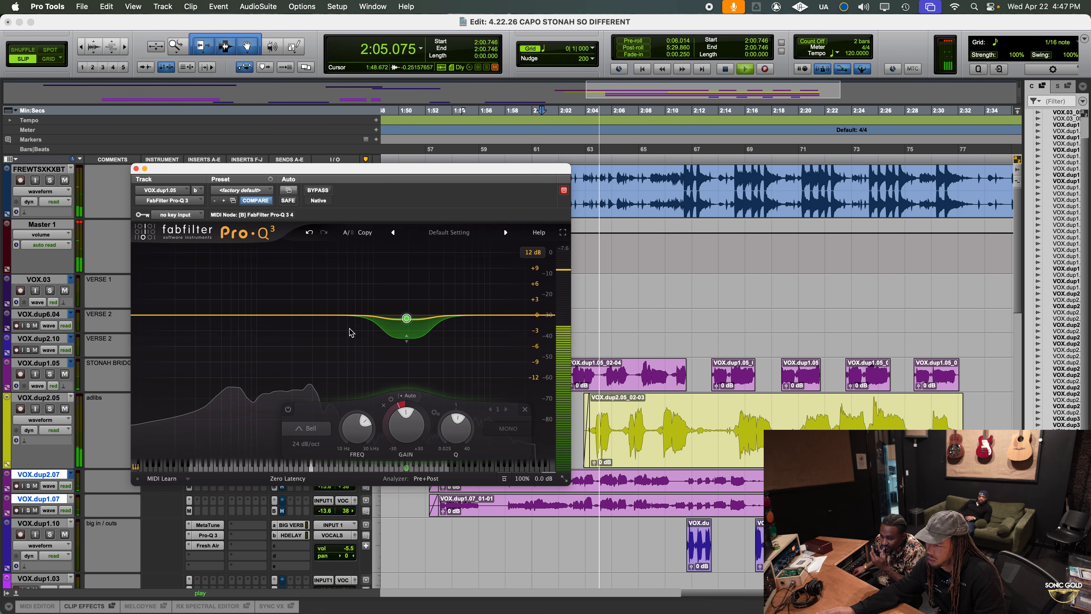
{"action": "left_click", "coordinate": [223, 316]}
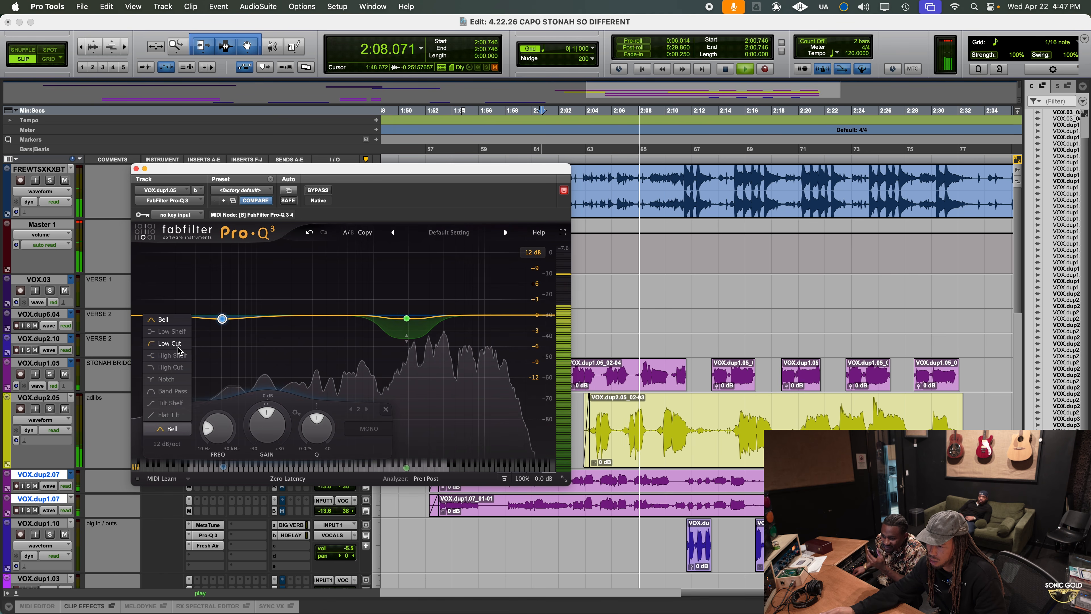
{"action": "left_click", "coordinate": [169, 343]}
{"action": "left_click", "coordinate": [177, 448]}
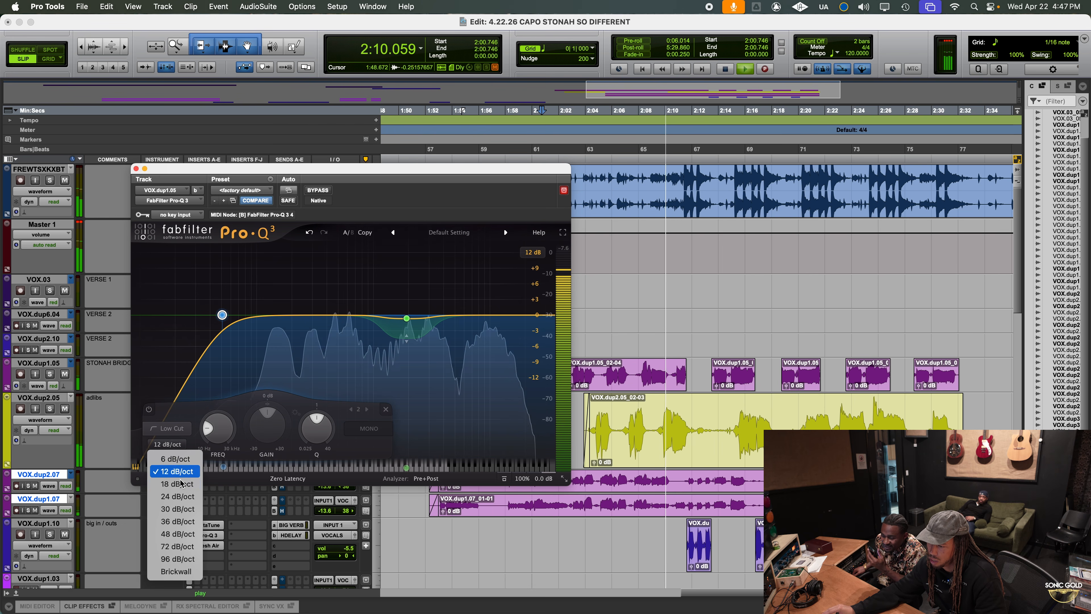
{"action": "left_click", "coordinate": [171, 478]}
Raise the bridge track's low cut frequency to about 66 Hz and close its Pro-Q 3
{"action": "mouse_move", "coordinate": [223, 325]}
{"action": "left_click_drag", "start_coordinate": [222, 318], "coordinate": [229, 314]}
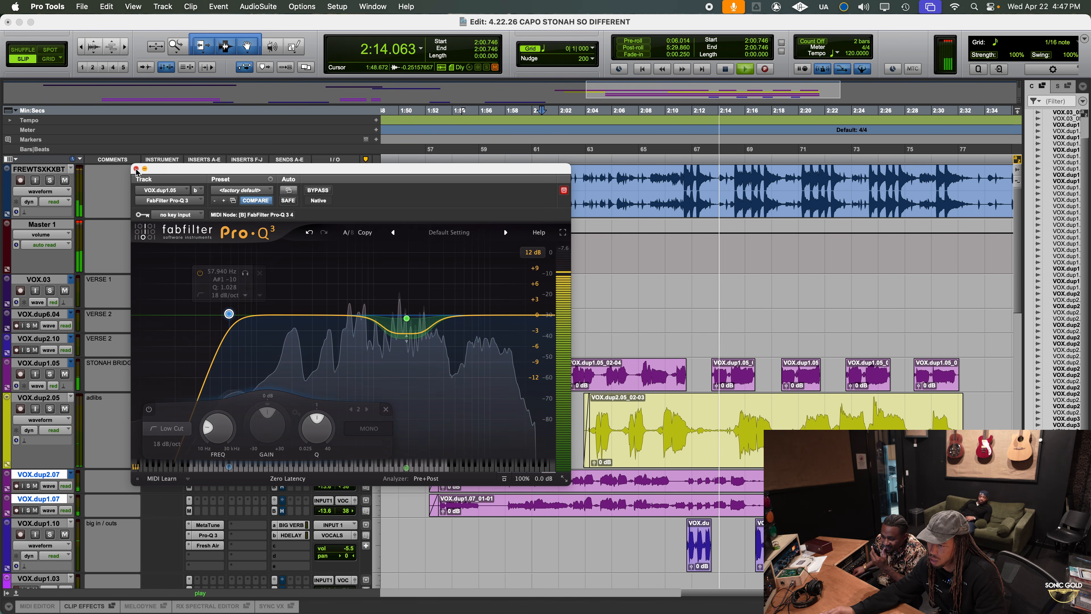
{"action": "left_click_drag", "start_coordinate": [230, 317], "coordinate": [237, 317]}
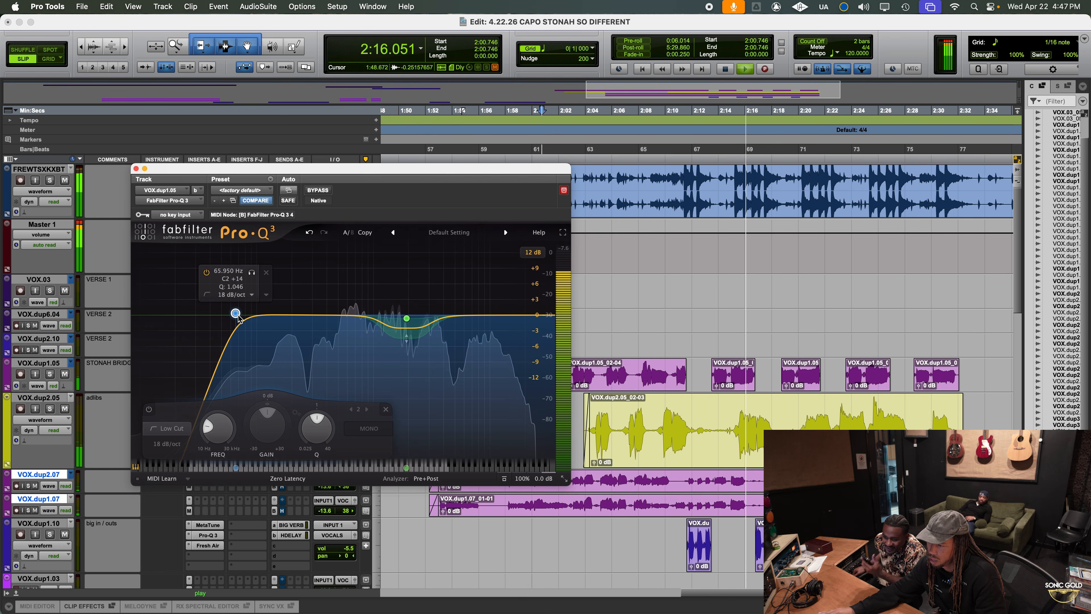
{"action": "left_click", "coordinate": [137, 168]}
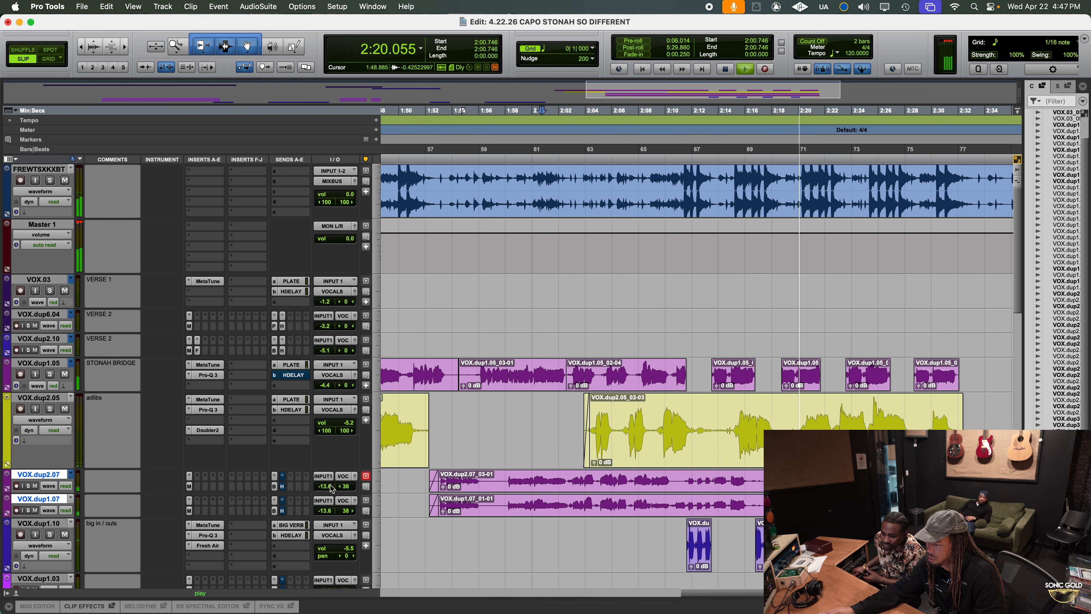
Lower the grouped VOX.dup2.07 and VOX.dup1.07 tracks' volume to about -15.3 dB while the full mix plays
{"action": "left_click_drag", "start_coordinate": [332, 488], "coordinate": [331, 489]}
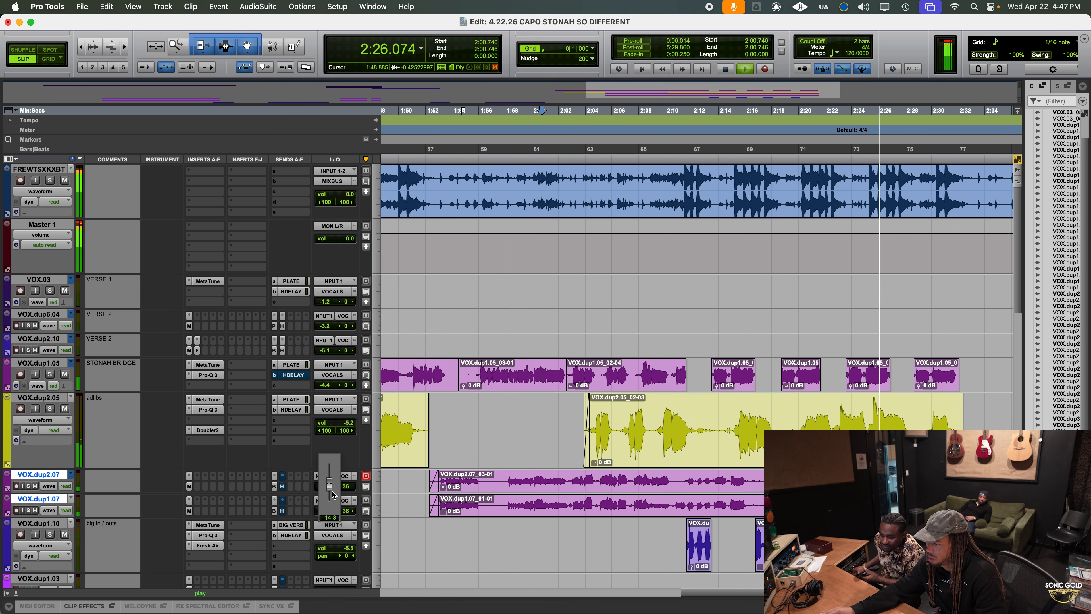
{"action": "left_click_drag", "start_coordinate": [333, 495], "coordinate": [328, 492]}
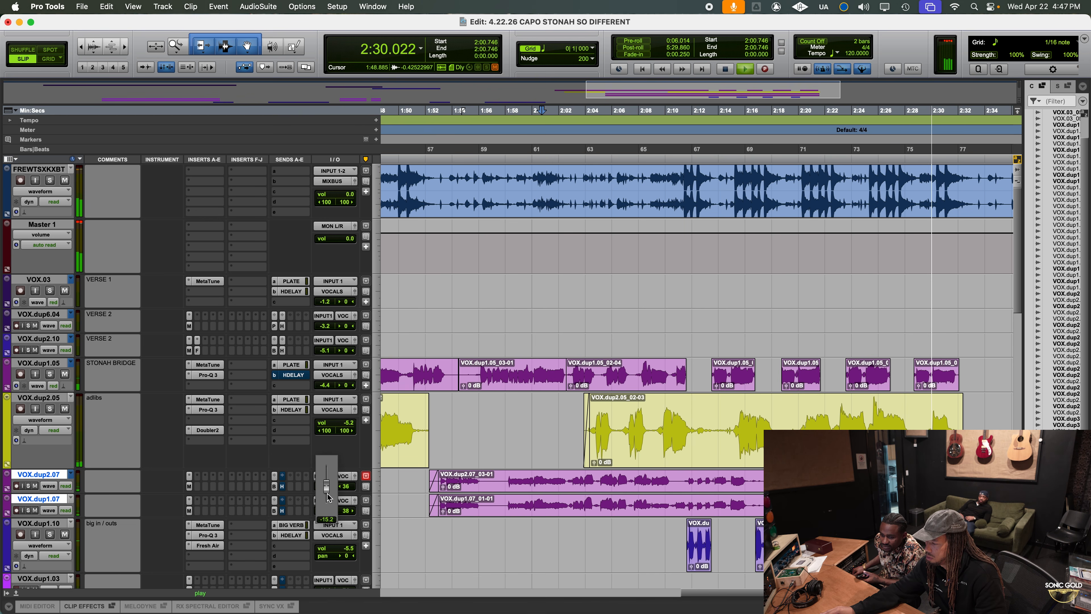
{"action": "left_click_drag", "start_coordinate": [327, 499], "coordinate": [327, 499]}
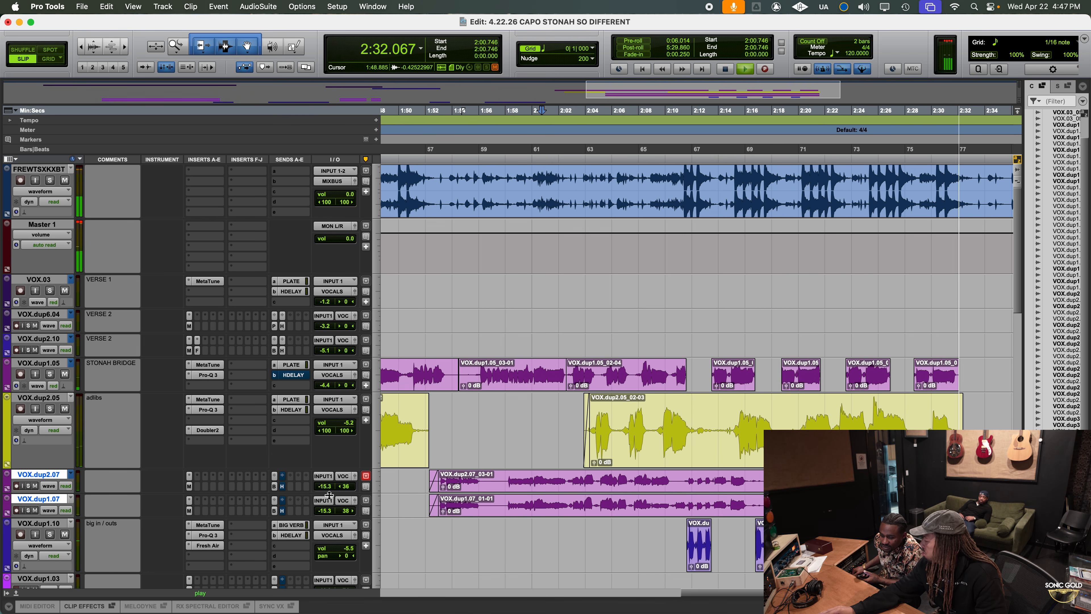
Solo the big in / outs track, audition its clip from about 2:16.3, and add a +0.68 dB bell at about 3328 Hz in Pro-Q 3
{"action": "left_click", "coordinate": [208, 535]}
{"action": "left_click", "coordinate": [50, 534]}
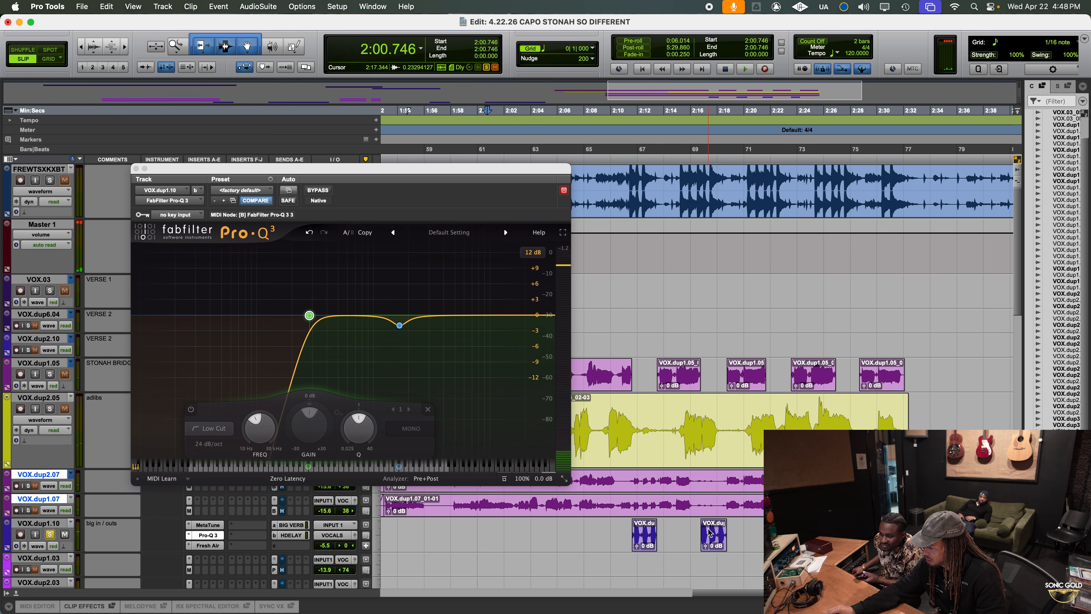
{"action": "left_click_drag", "start_coordinate": [709, 530], "coordinate": [737, 530]}
{"action": "key", "text": "space"}
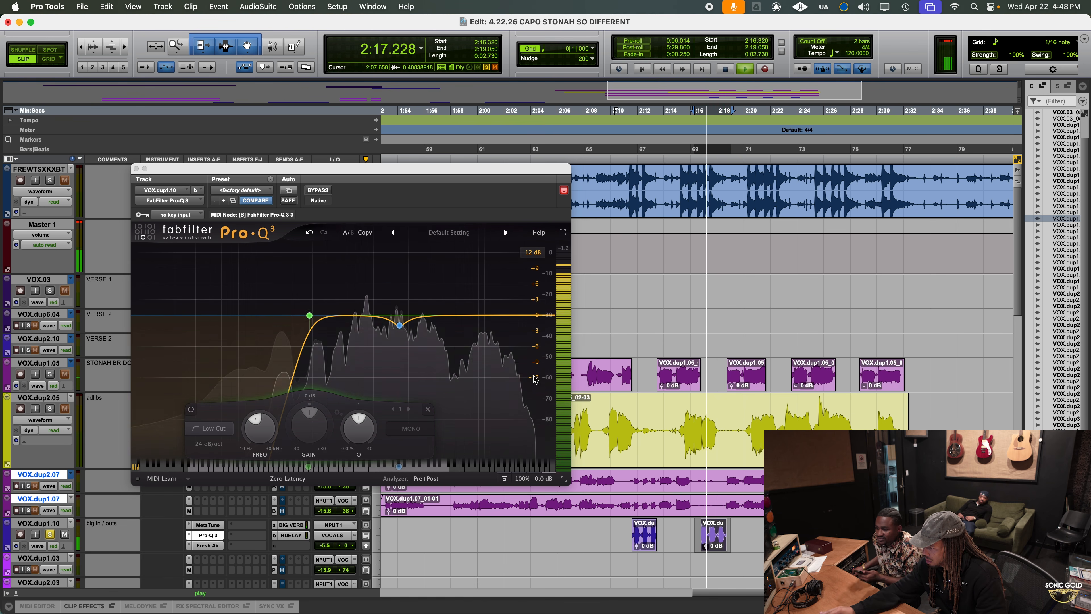
{"action": "key", "text": "space"}
{"action": "left_click_drag", "start_coordinate": [431, 315], "coordinate": [434, 311]}
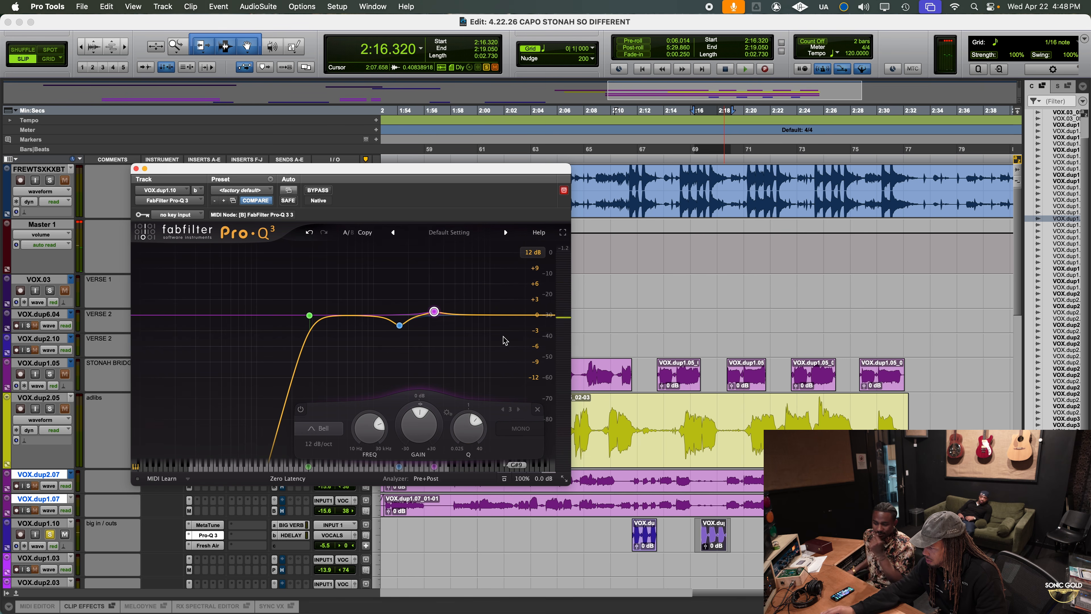
Audition the big in / outs clip from about 2:11.2 and move the new bell boost to about 2660 Hz at +1.20 dB
{"action": "mouse_move", "coordinate": [441, 316]}
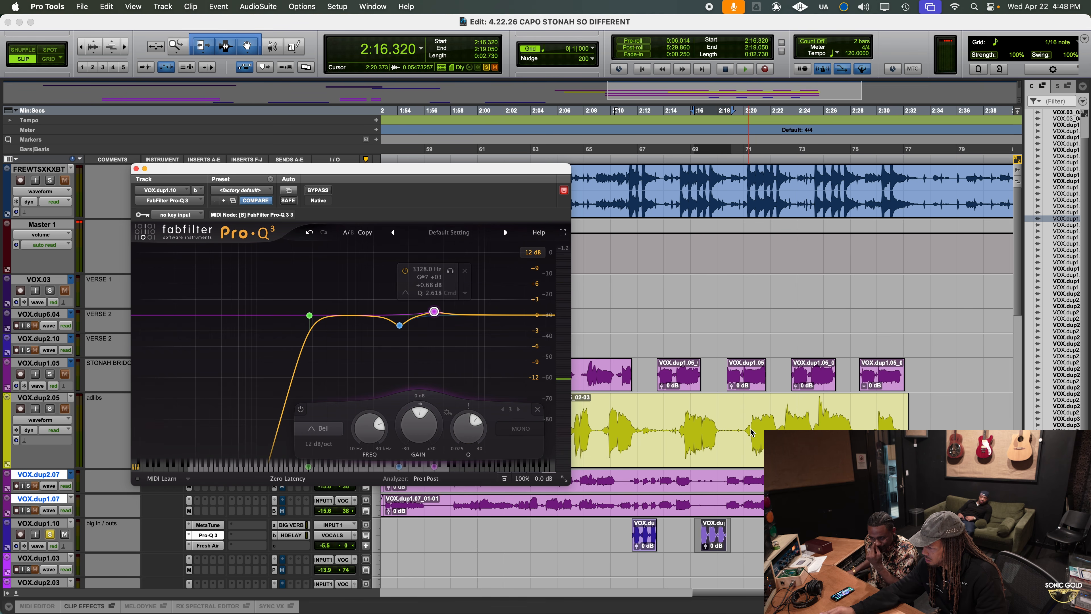
{"action": "left_click_drag", "start_coordinate": [750, 430], "coordinate": [811, 428]}
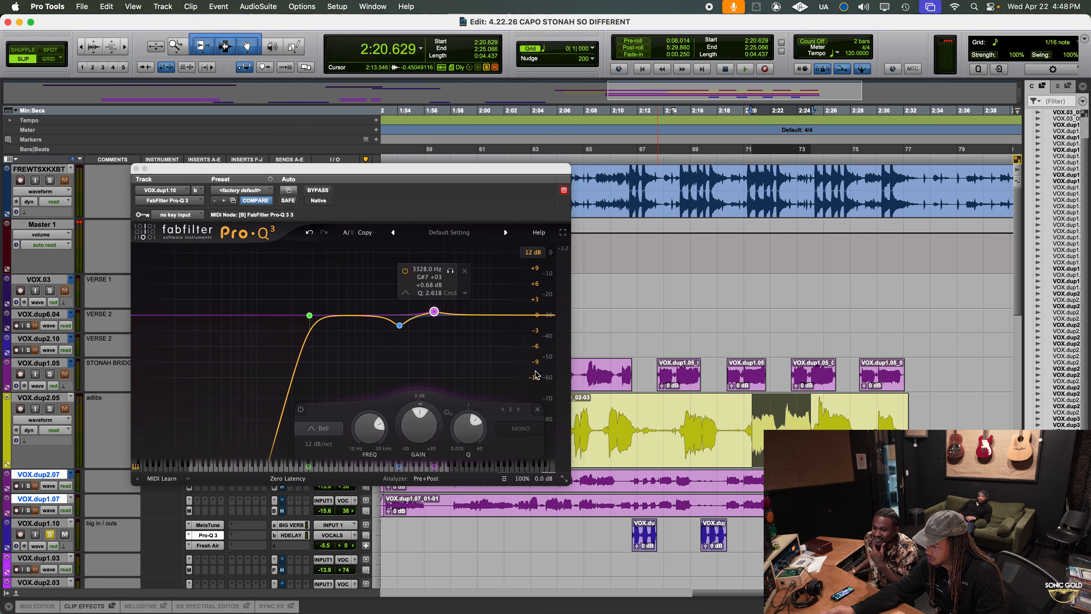
{"action": "left_click_drag", "start_coordinate": [632, 533], "coordinate": [673, 533]}
{"action": "key", "text": "space"}
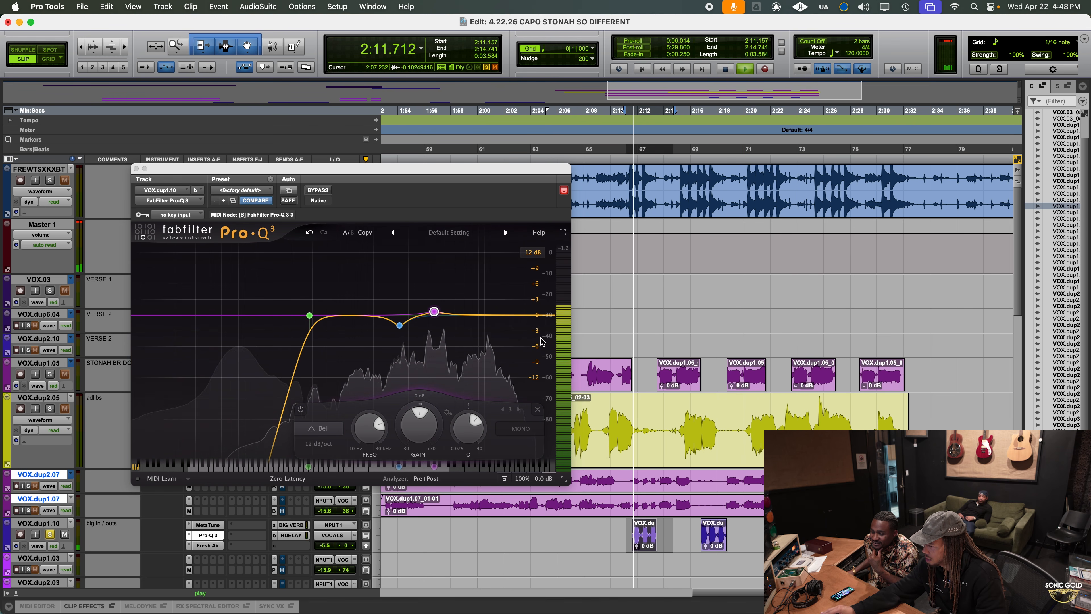
{"action": "key", "text": "space"}
{"action": "key", "text": "space"}
{"action": "left_click_drag", "start_coordinate": [434, 311], "coordinate": [423, 308]}
{"action": "key", "text": "space"}
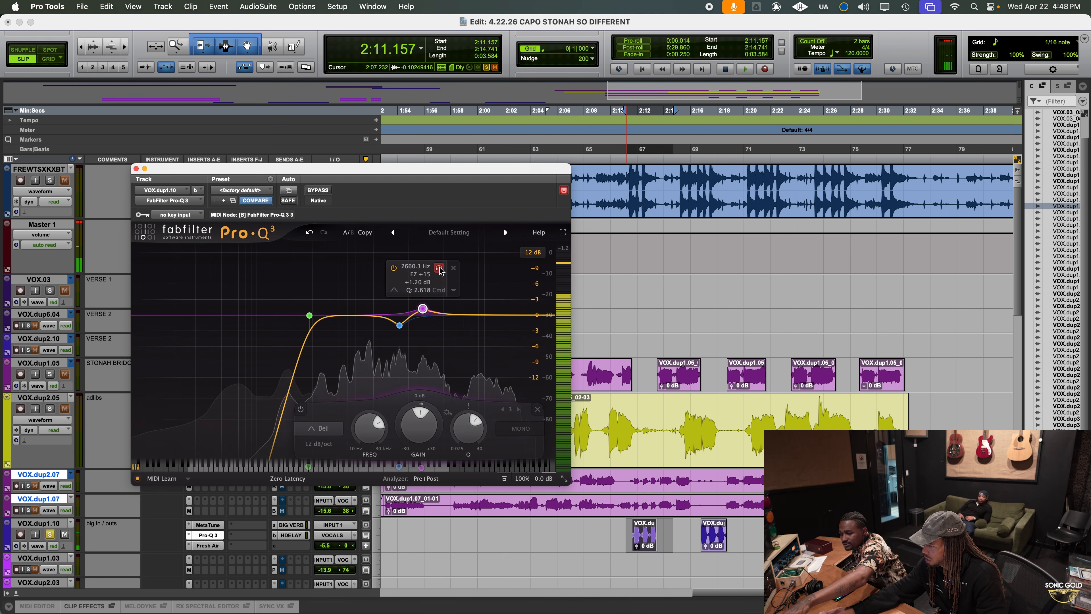
Move the big in / outs bell band in Pro-Q 3 to about 2872 Hz and set its Q to 2.856 while auditioning it from about 2:11.4
{"action": "left_click", "coordinate": [635, 528]}
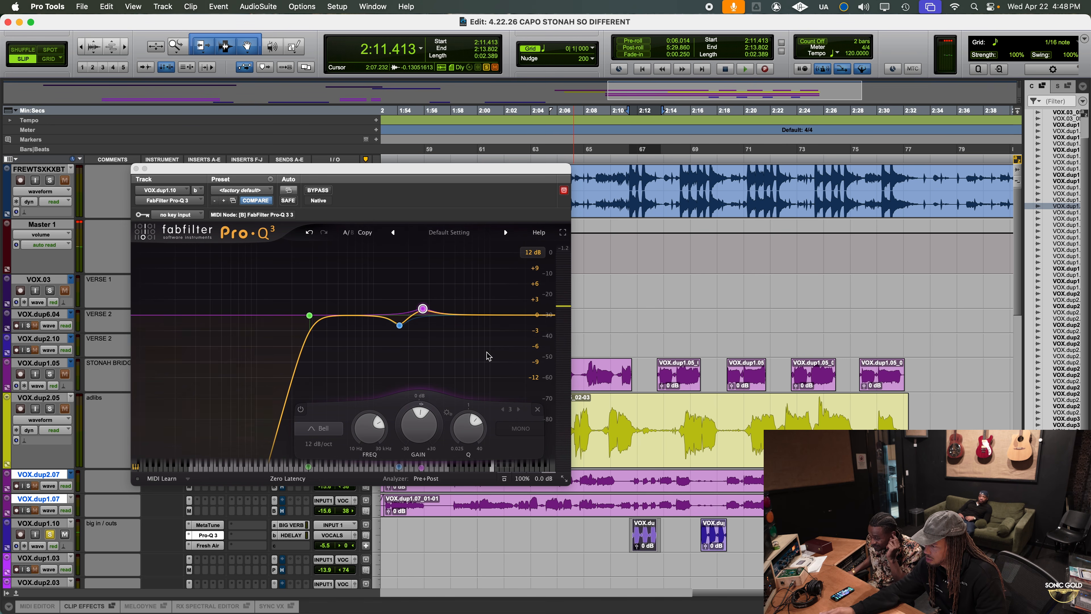
{"action": "left_click_drag", "start_coordinate": [423, 308], "coordinate": [372, 313]}
{"action": "key", "text": "space"}
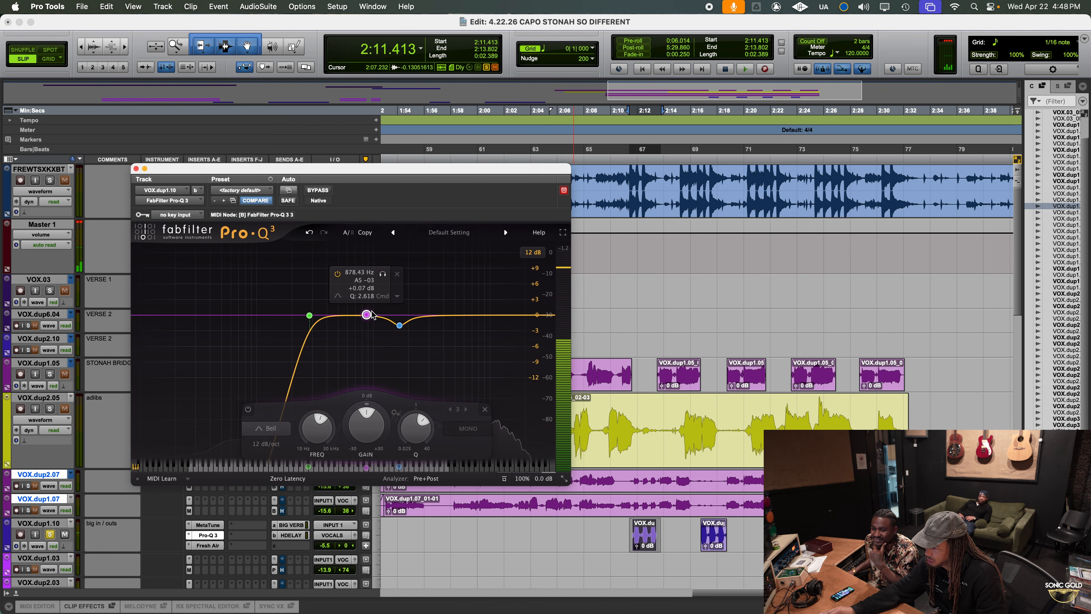
{"action": "left_click_drag", "start_coordinate": [384, 275], "coordinate": [450, 276]}
{"action": "key", "text": "space"}
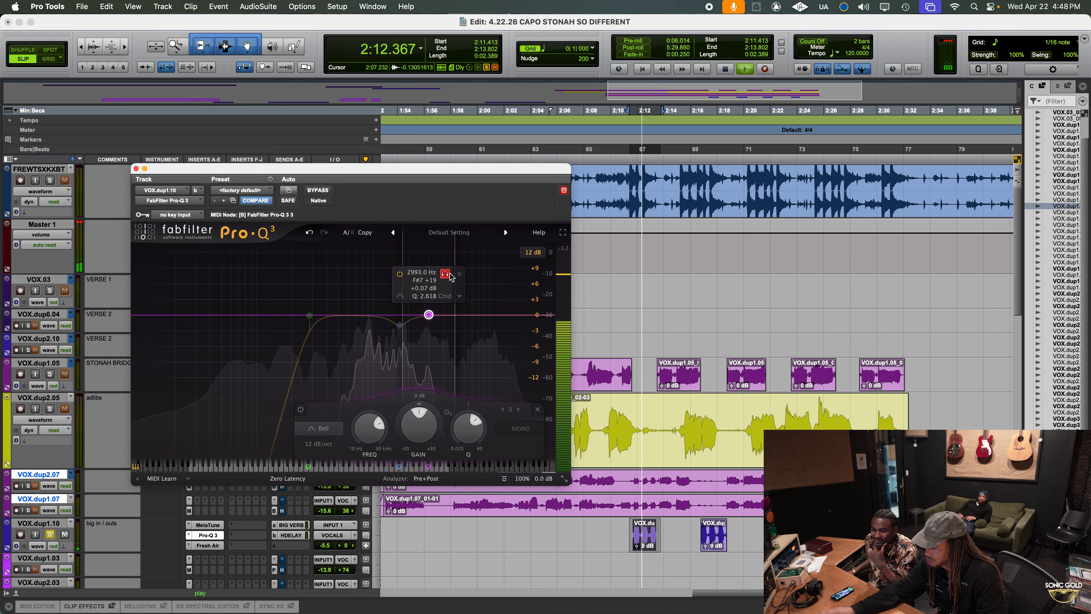
{"action": "left_click_drag", "start_coordinate": [468, 426], "coordinate": [468, 423]}
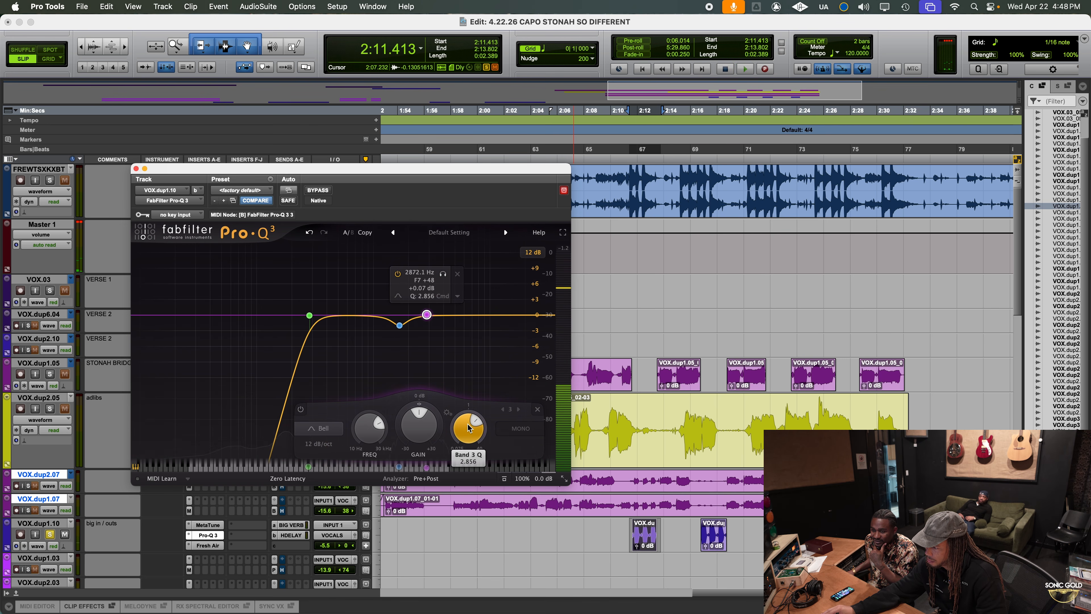
Turn the 2872 Hz bell into a dynamic cut with about -1.37 dB gain while replaying the big in / outs clip from 2:11.4
{"action": "key", "text": "space"}
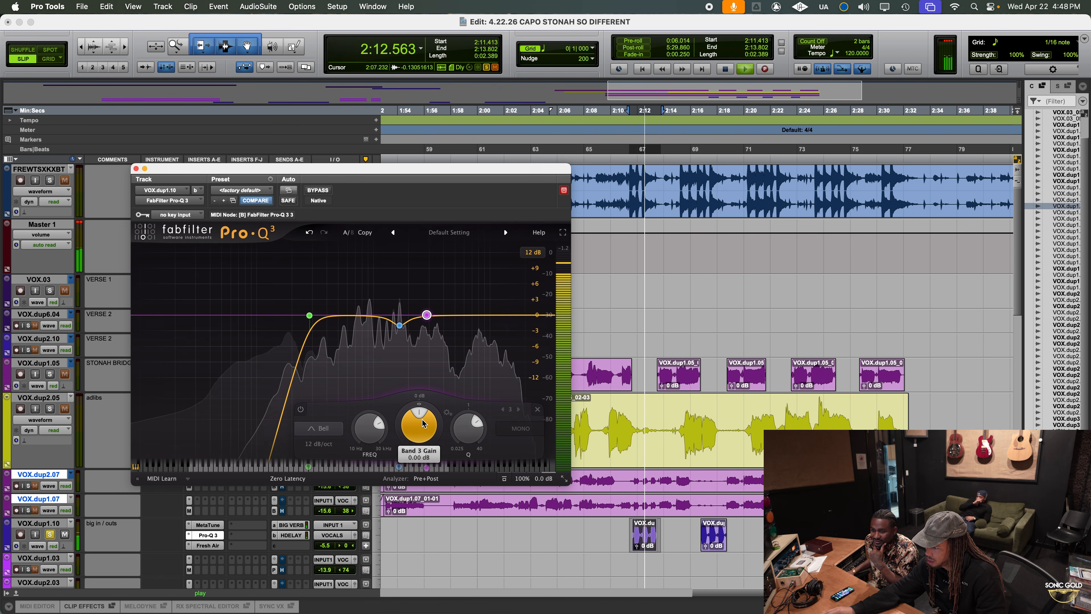
{"action": "key", "text": "space"}
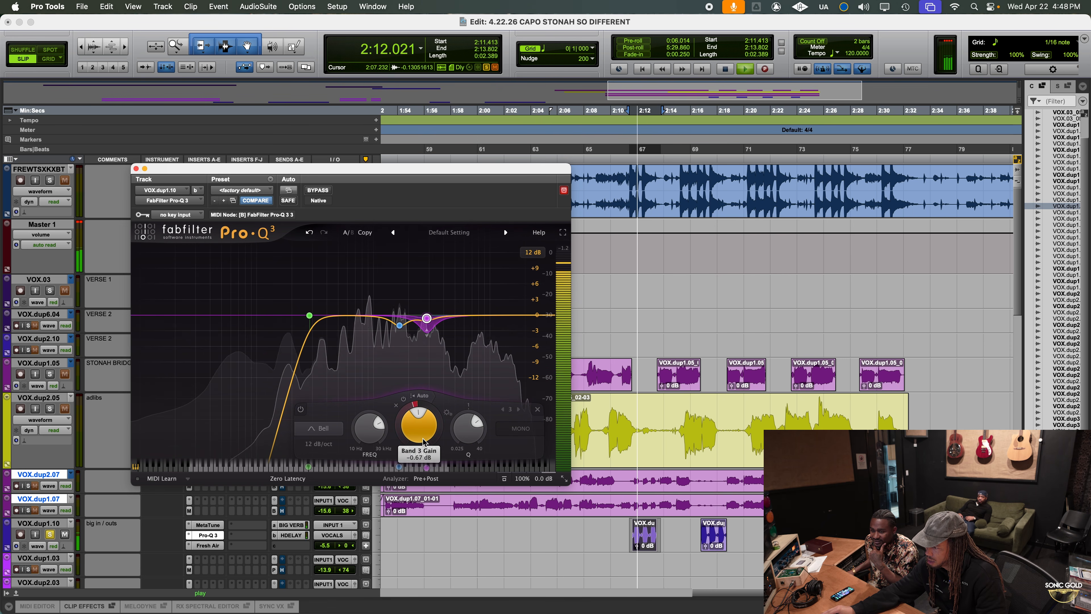
{"action": "key", "text": "space"}
{"action": "key", "text": "space"}
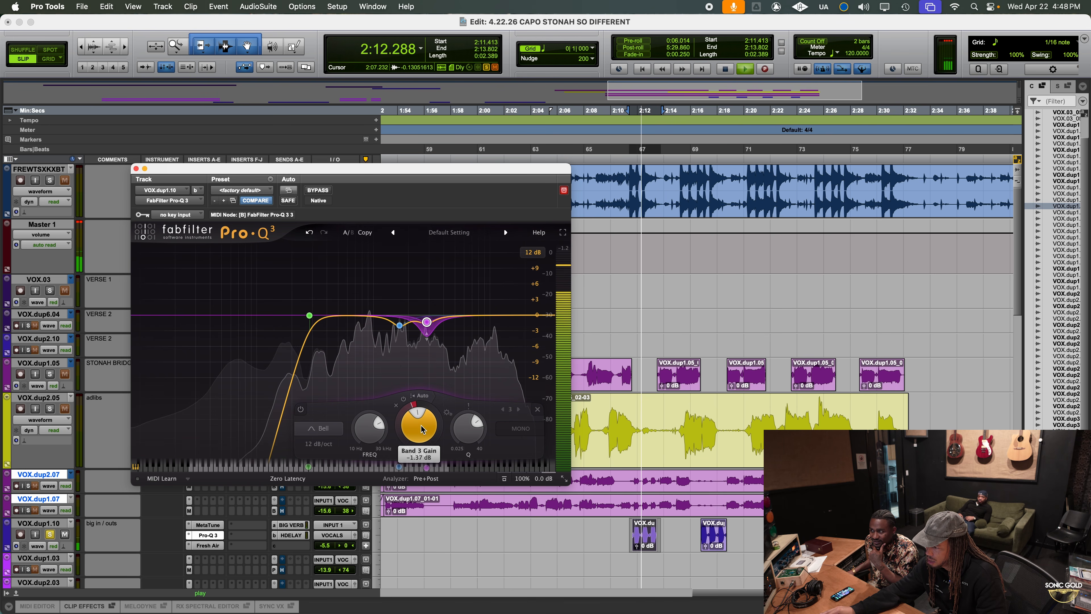
Audition the big in / outs clips from about 2:16.7 and 2:21.8 and fine-tune the dynamic band's gain to about -1.39 dB
{"action": "key", "text": "space"}
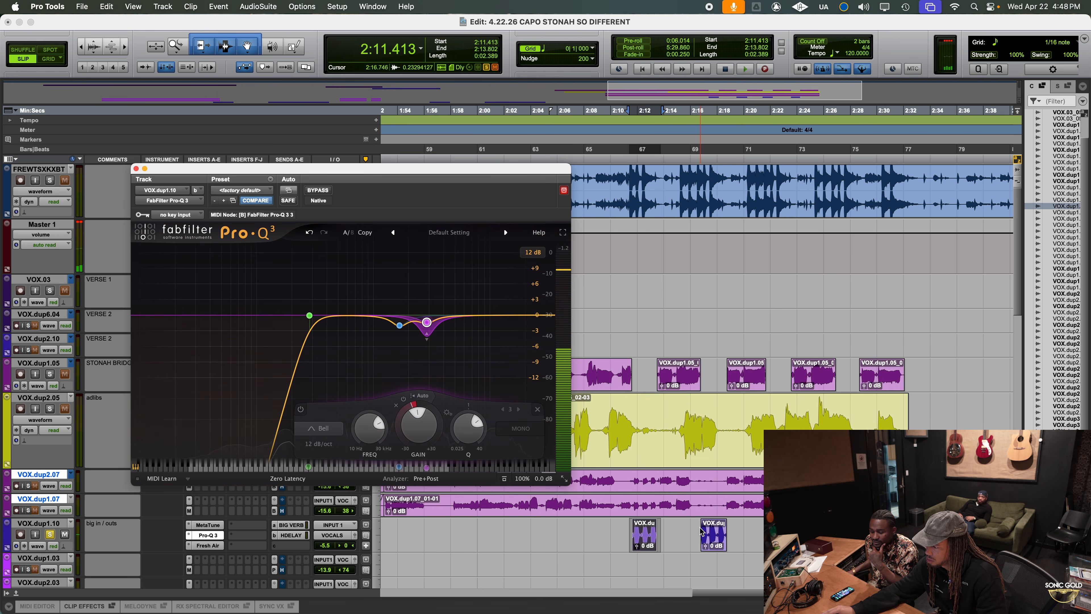
{"action": "left_click", "coordinate": [700, 531]}
{"action": "key", "text": "space"}
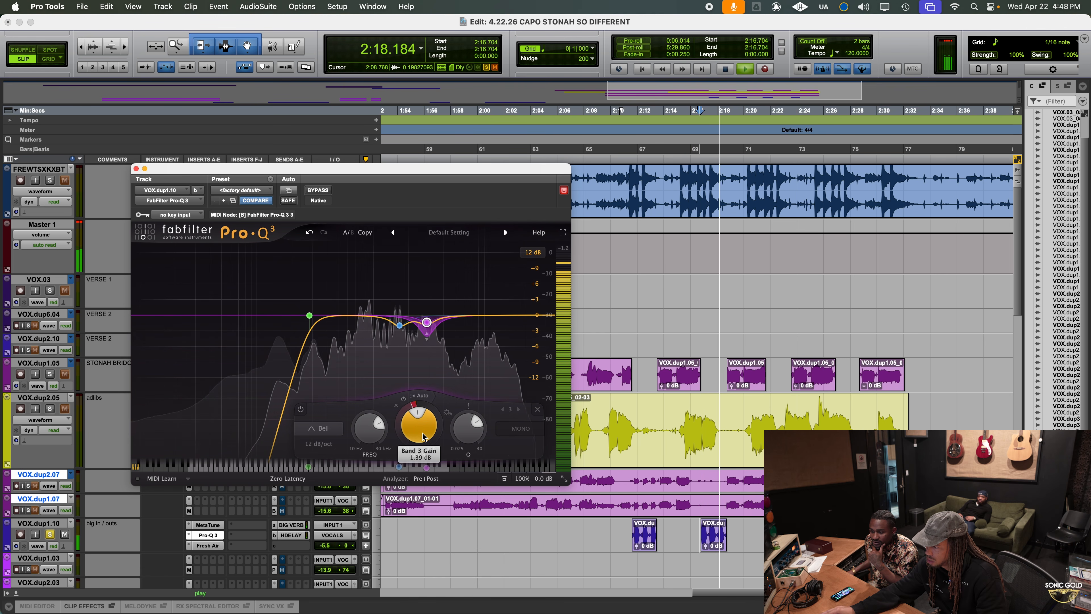
{"action": "key", "text": "space"}
{"action": "left_click", "coordinate": [768, 532]}
{"action": "key", "text": "space"}
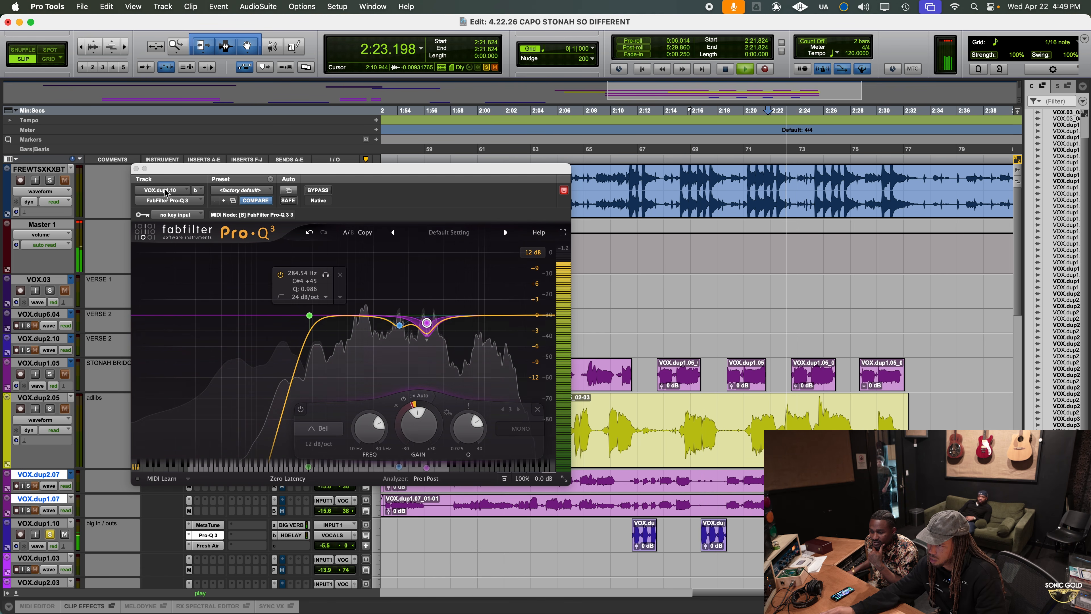
Close the big in / outs Pro-Q 3, unsolo the track and play the full mix from about 2:16.2
{"action": "left_click", "coordinate": [136, 169]}
{"action": "key", "text": "space"}
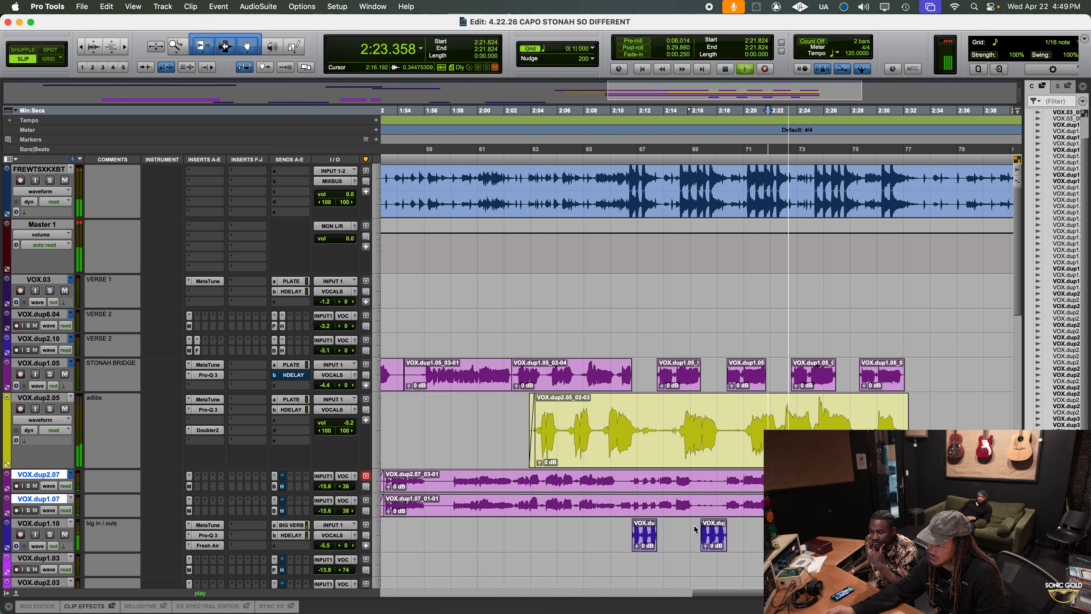
{"action": "key", "text": "space"}
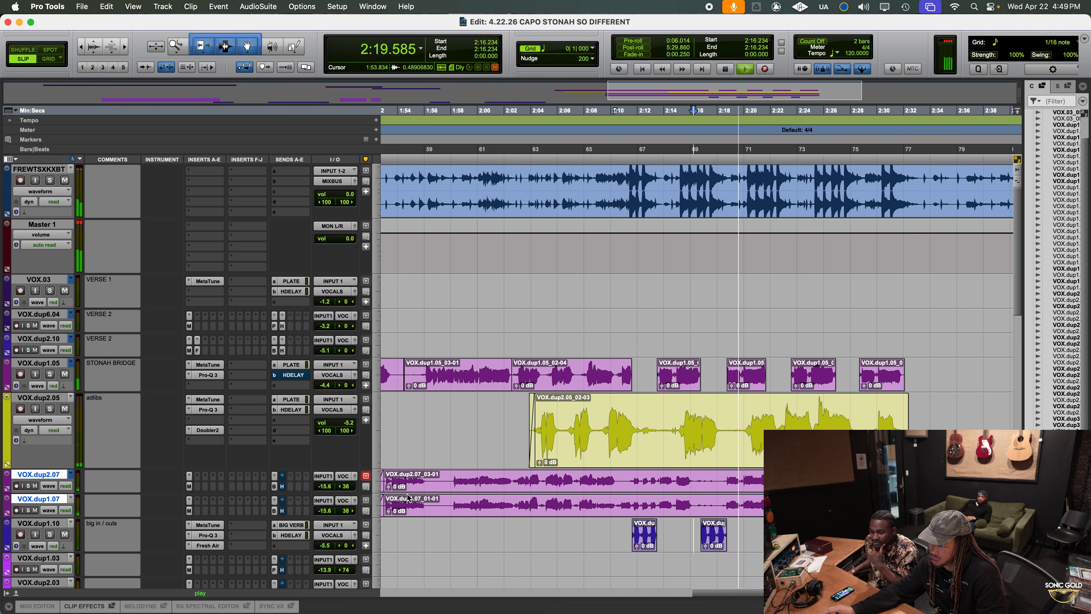
{"action": "scroll", "coordinate": [601, 495], "scroll_direction": "right", "scroll_amount": 5}
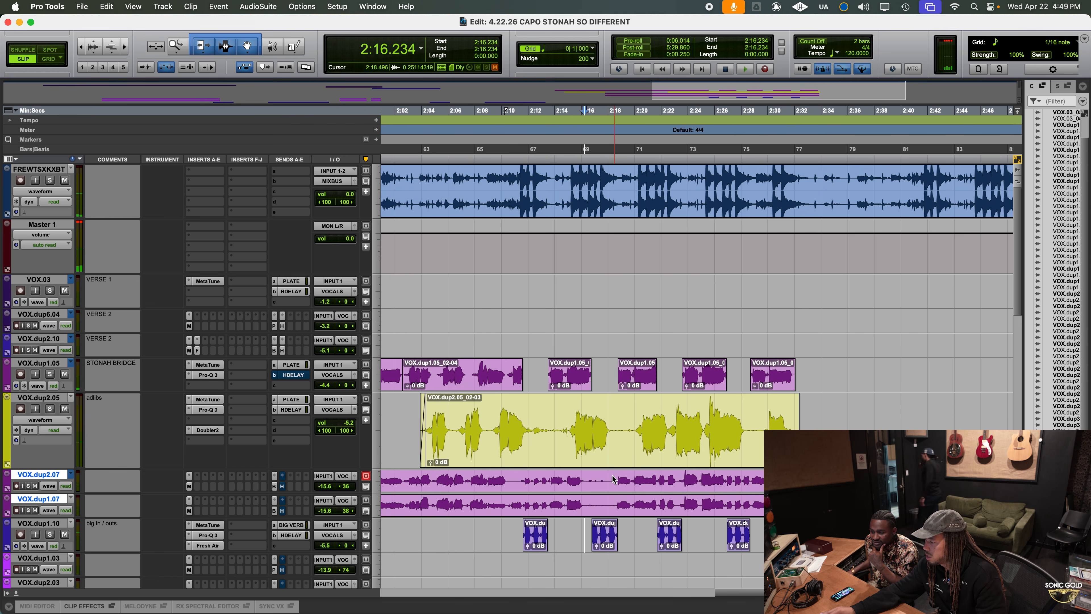
{"action": "left_click_drag", "start_coordinate": [613, 478], "coordinate": [771, 505]}
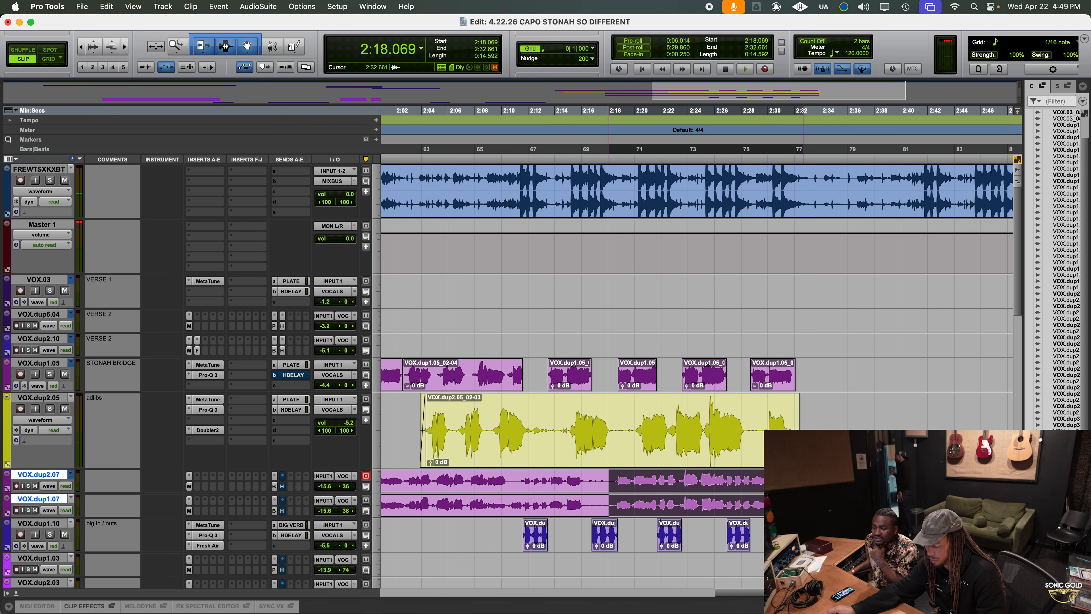
{"action": "key", "text": "super+e"}
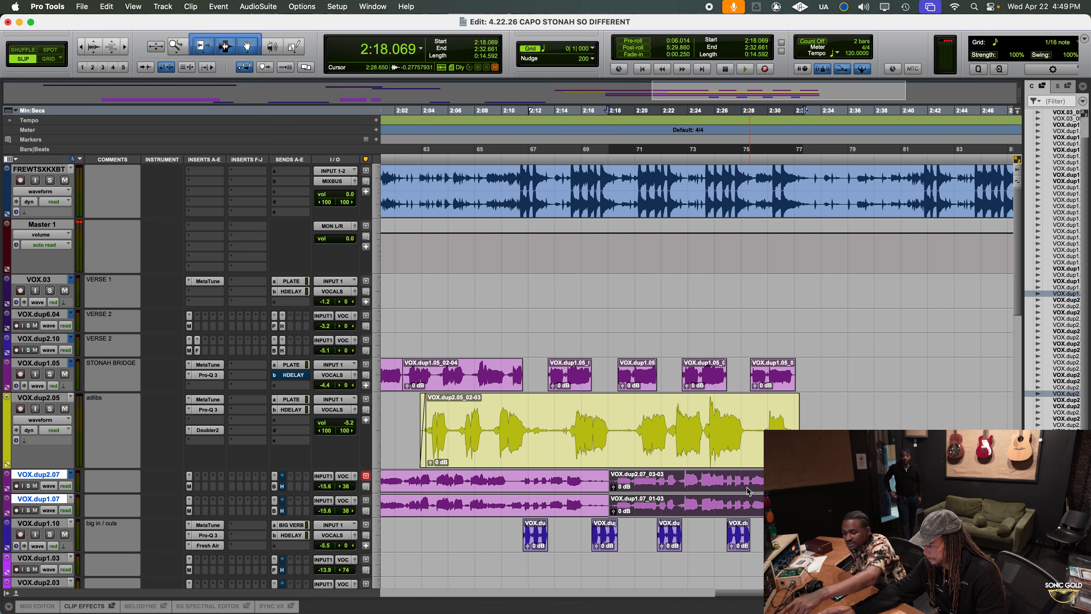
Separate the grouped VOX.dup2.07 and VOX.dup1.07 clips from about 2:23.25 to 2:26.88 while the full mix plays
{"action": "left_click", "coordinate": [677, 479]}
{"action": "key", "text": "space"}
{"action": "scroll", "coordinate": [685, 490], "scroll_direction": "up", "scroll_amount": 2, "text": "alt"}
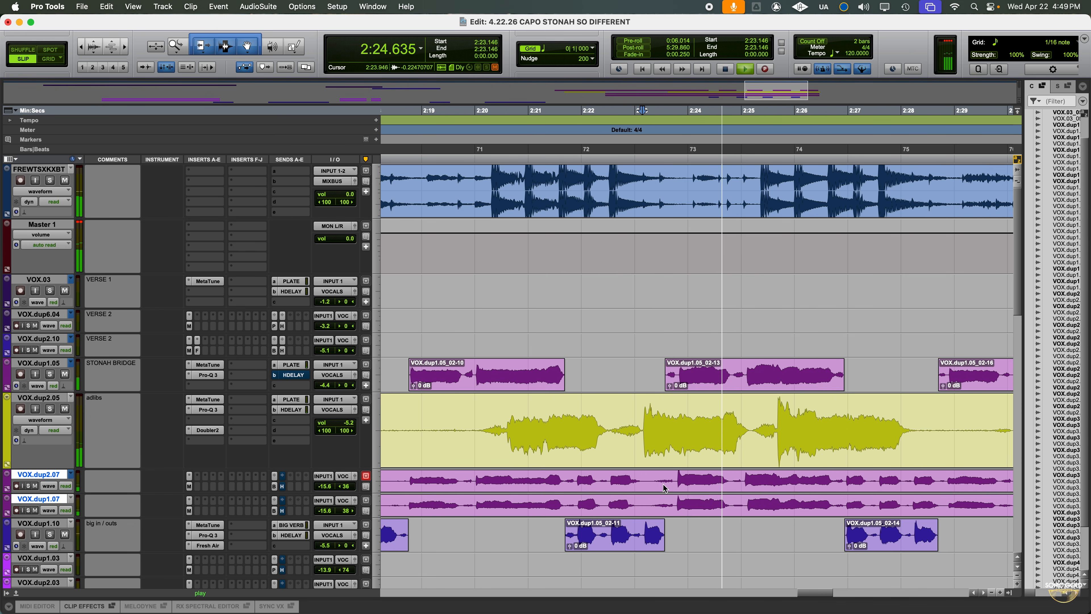
{"action": "left_click_drag", "start_coordinate": [648, 477], "coordinate": [847, 488]}
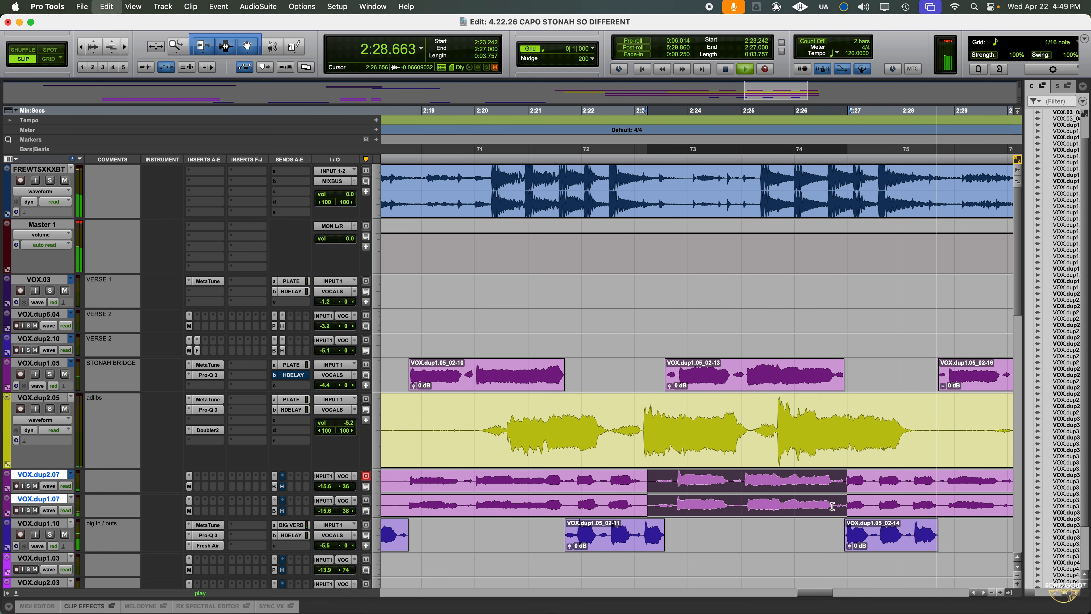
{"action": "left_click_drag", "start_coordinate": [649, 480], "coordinate": [840, 486]}
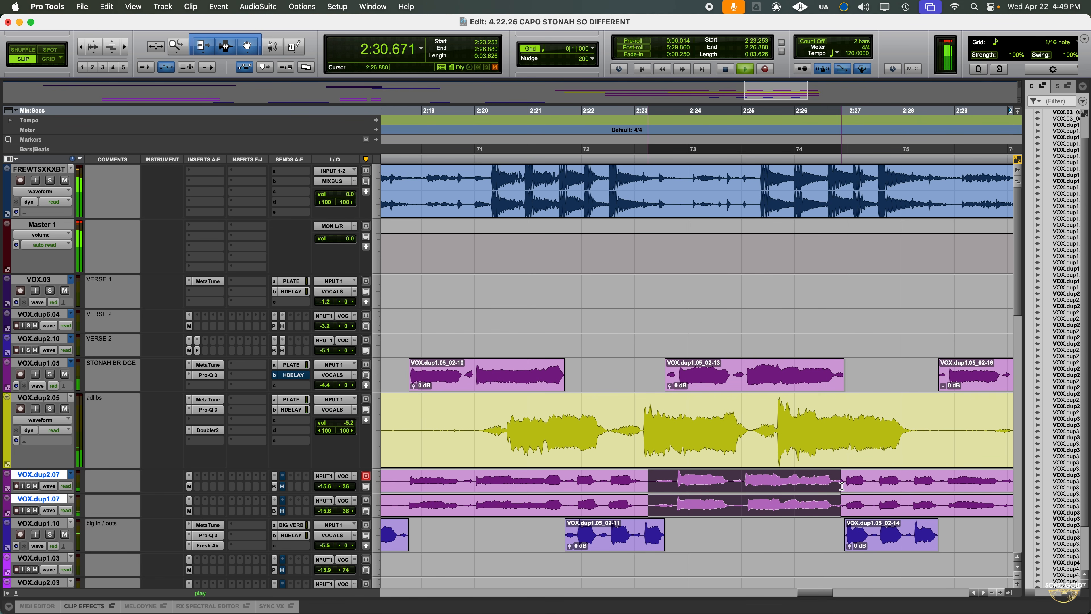
{"action": "key", "text": "super+e"}
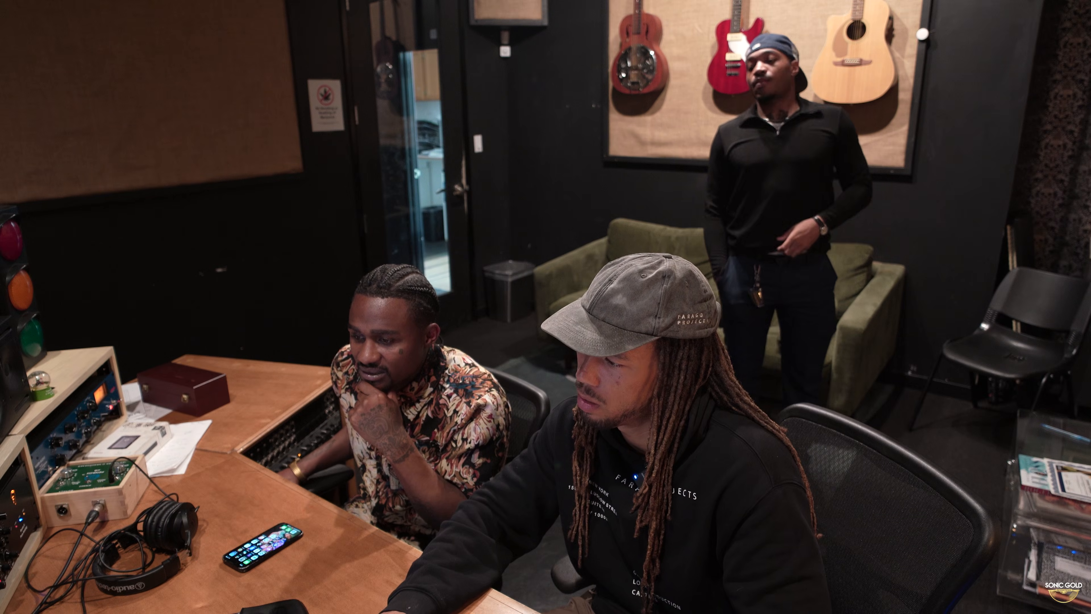
Lower the clip gain of the separated VOX.dup2.07 and VOX.dup1.07 section to -2.5 dB and play it in the full mix
{"action": "key", "text": "ctrl+shift+Down"}
{"action": "key", "text": "ctrl+shift+Down"}
{"action": "key", "text": "ctrl+shift+Down"}
{"action": "key", "text": "ctrl+shift+Down"}
{"action": "key", "text": "ctrl+shift+Down"}
{"action": "key", "text": "space"}
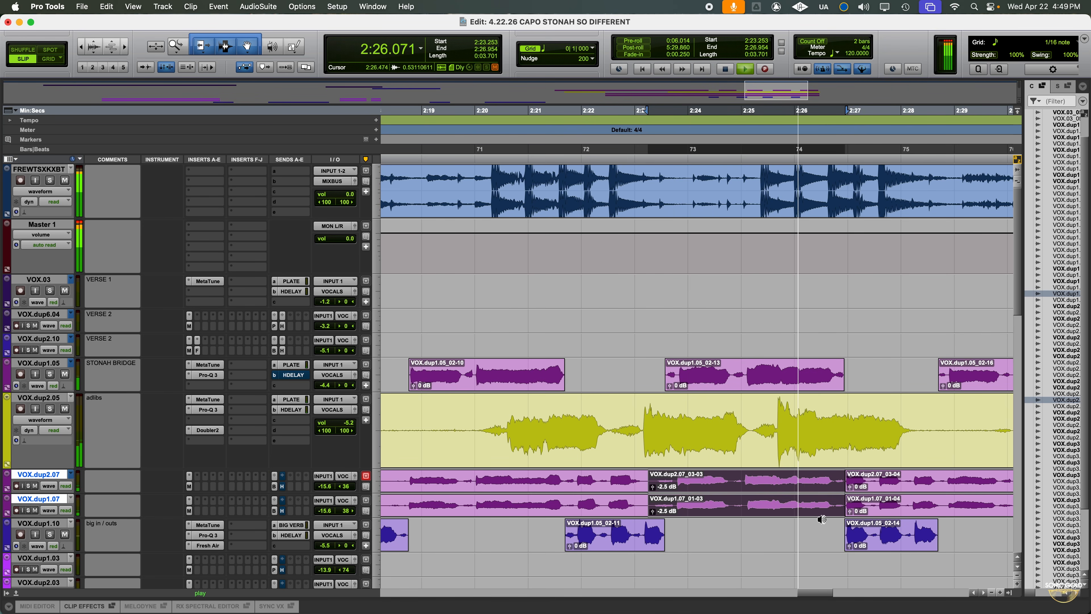
{"action": "key", "text": "space"}
Play the full mix from about 2:28.5 to check the end of the backing vocals and bring the whole session into view
{"action": "left_click", "coordinate": [928, 502]}
{"action": "key", "text": "r"}
{"action": "key", "text": "space"}
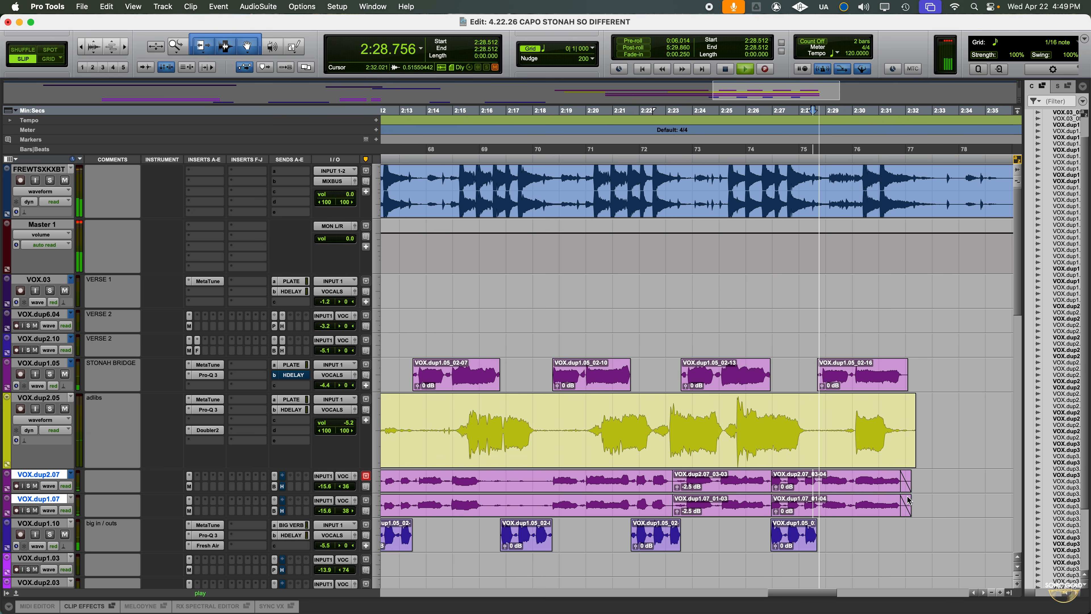
{"action": "key", "text": "r"}
{"action": "key", "text": "r"}
{"action": "key", "text": "r"}
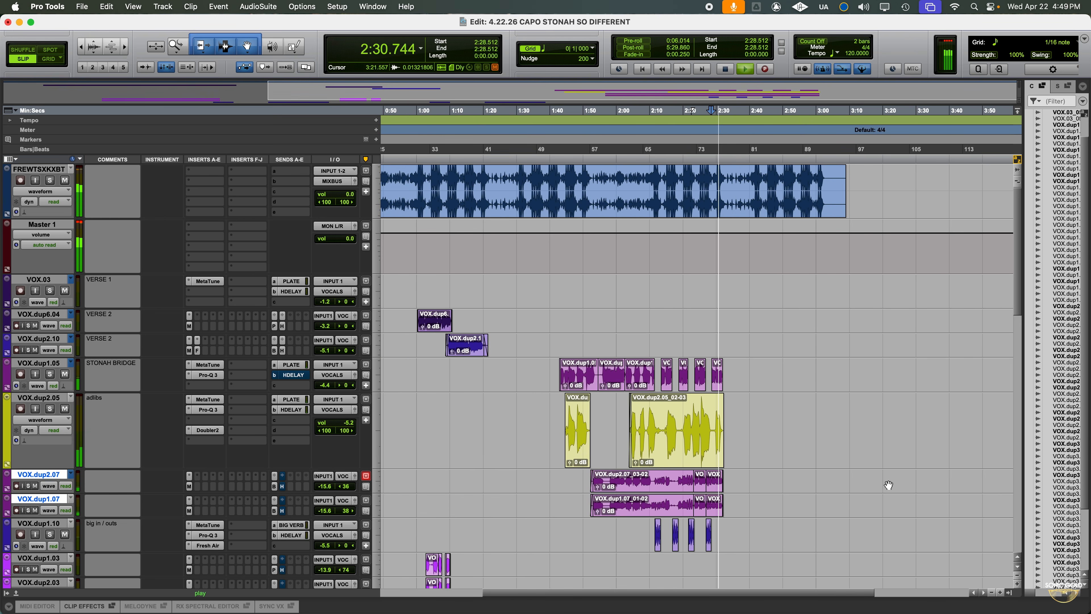
{"action": "key", "text": "space"}
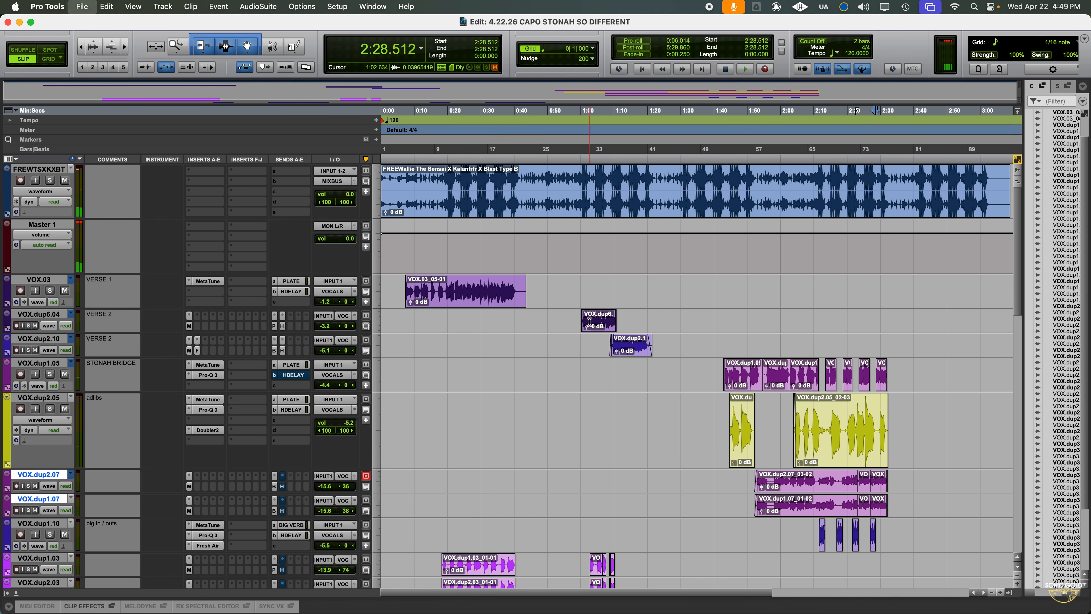